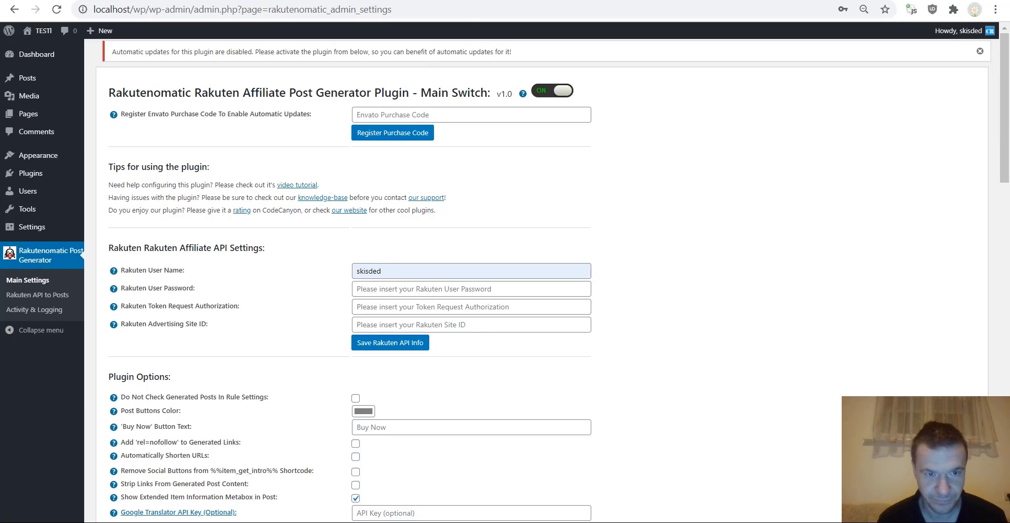
# - Accept the autofilled Rakuten user name and password, then follow the token help link to Rakuten Marketing's login
pyautogui.scroll(-1, 225, 208)
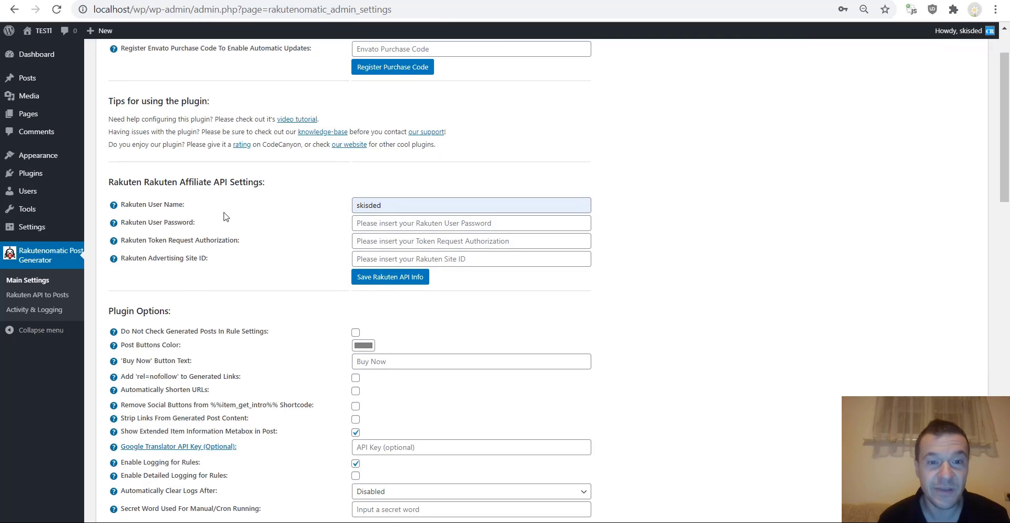
pyautogui.scroll(1, 223, 210)
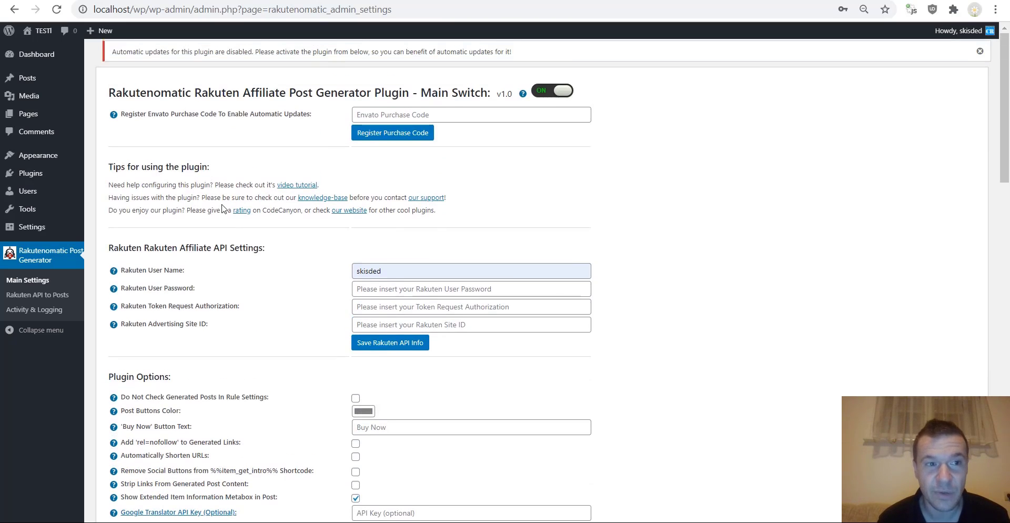
pyautogui.scroll(-2, 200, 208)
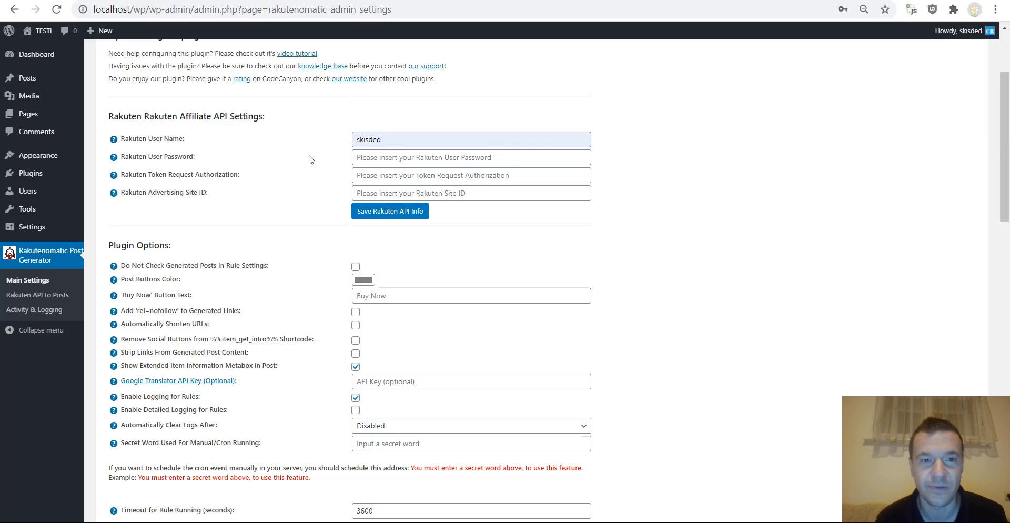
pyautogui.click(324, 188)
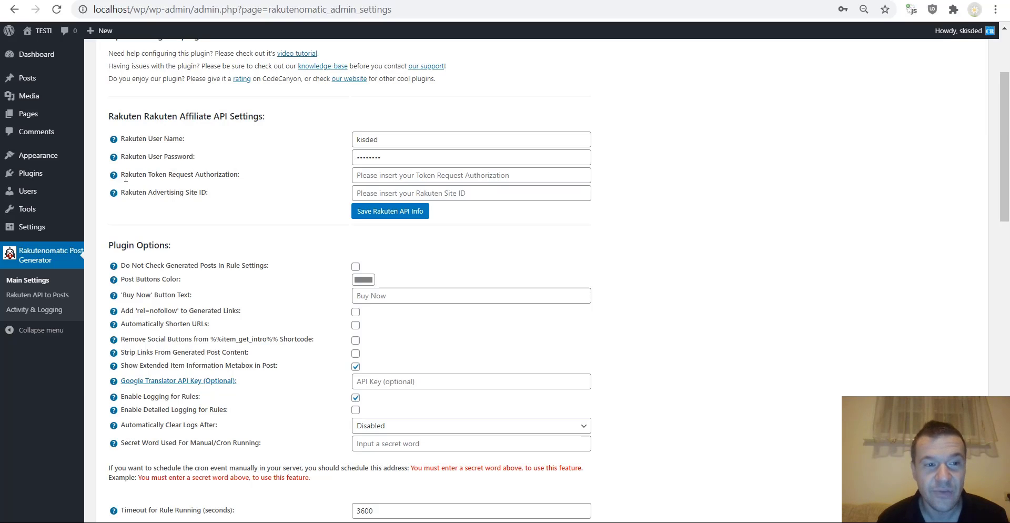
pyautogui.moveTo(114, 179)
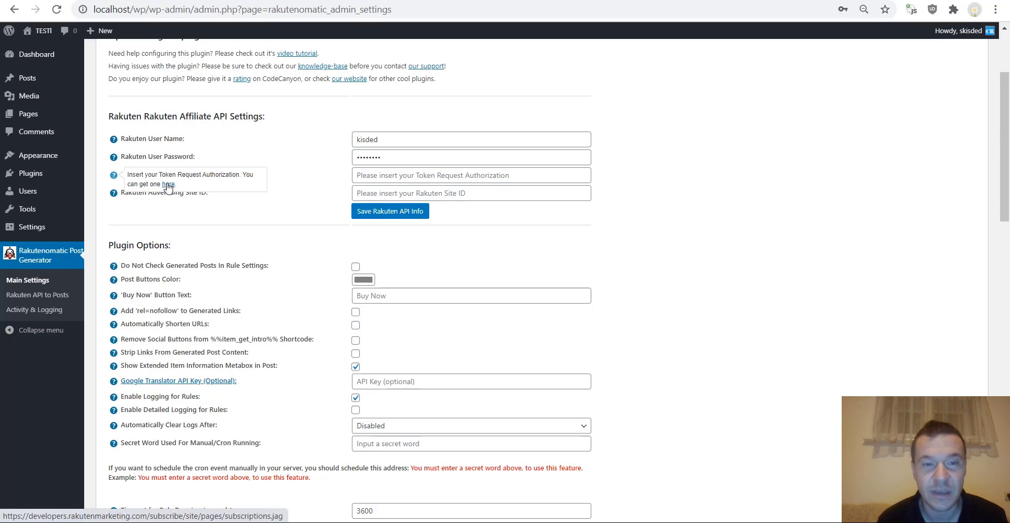
pyautogui.click(168, 186)
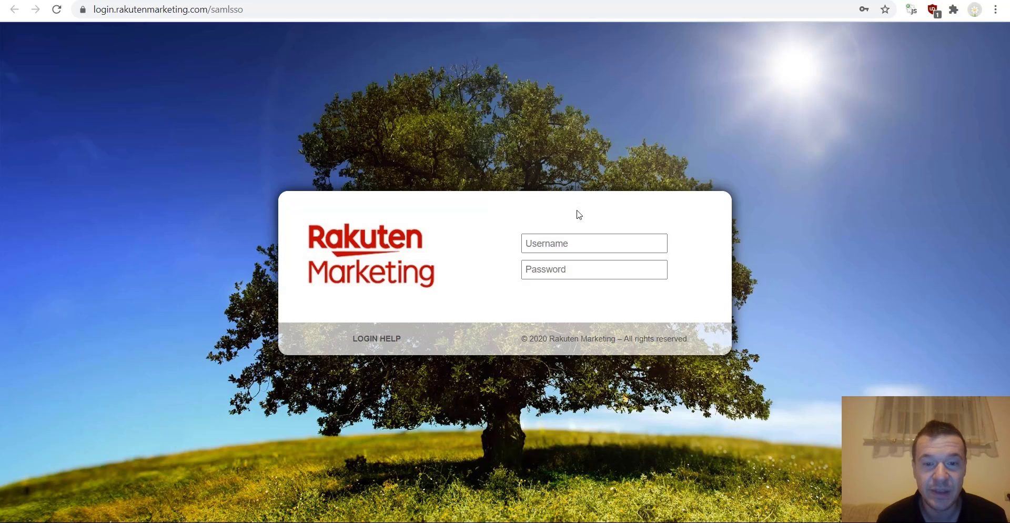
# - Enter the account username and choose the saved password to log into the Developer Portal
pyautogui.click(543, 242)
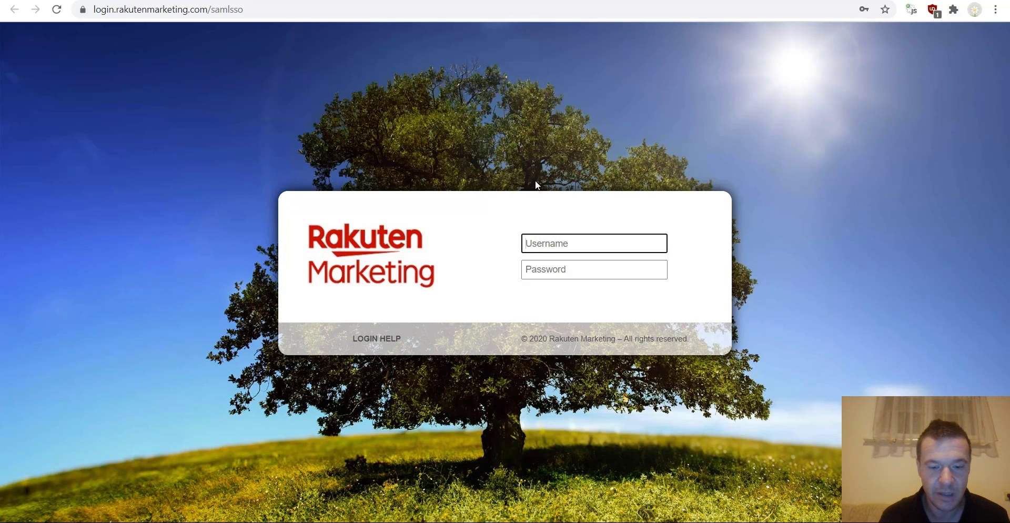
pyautogui.write('kisded')
pyautogui.press('Tab')
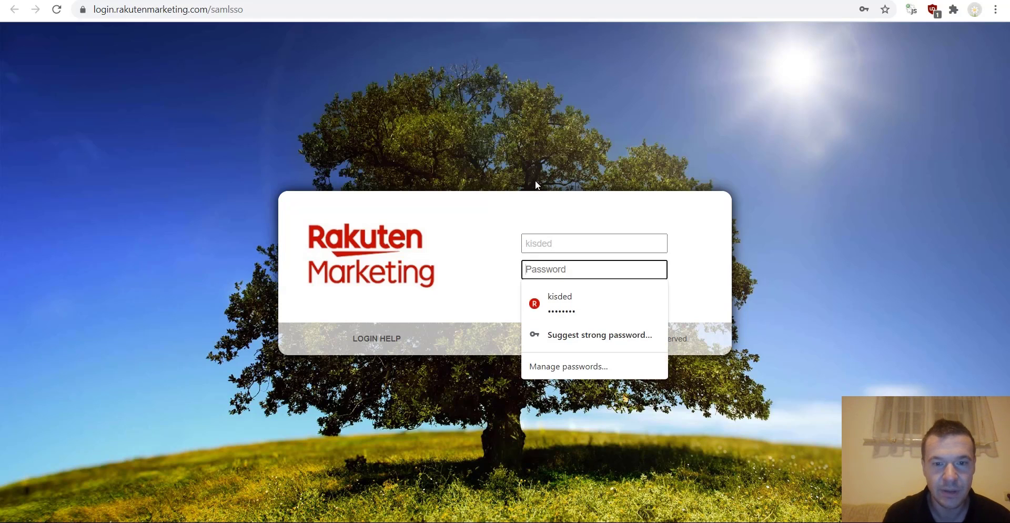
pyautogui.click(574, 295)
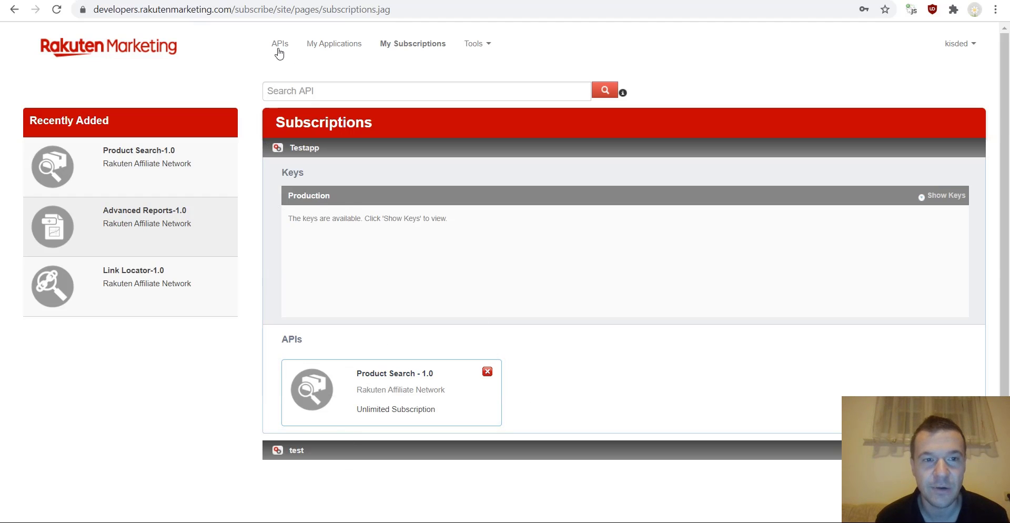
# - Add an application named 'New app' with the Unlimited throttling tier
pyautogui.click(327, 43)
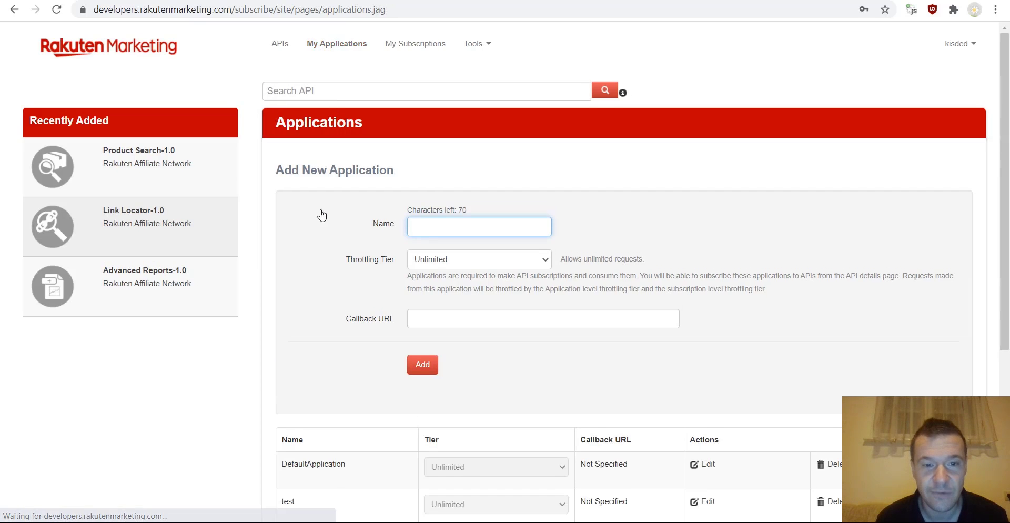
pyautogui.scroll(-3, 320, 214)
pyautogui.scroll(3, 322, 222)
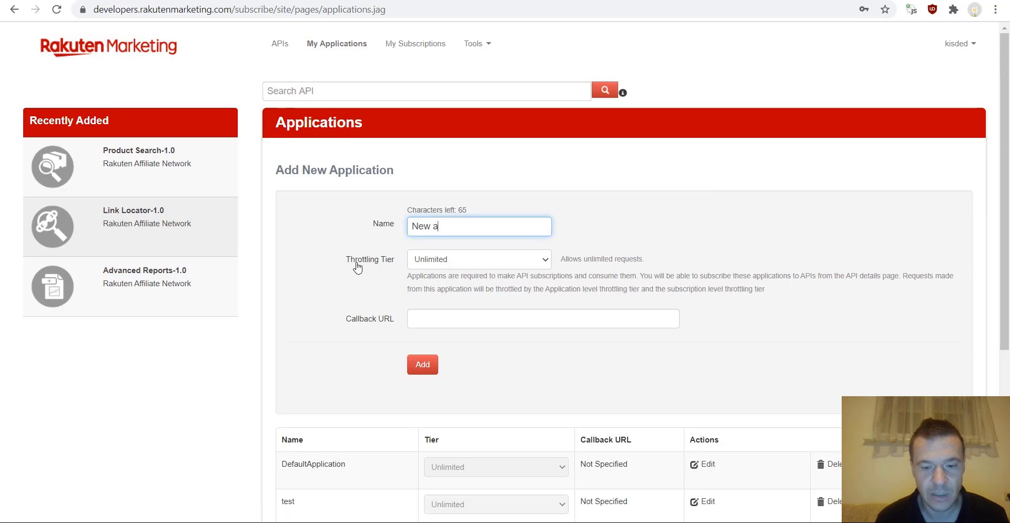
pyautogui.write('pp')
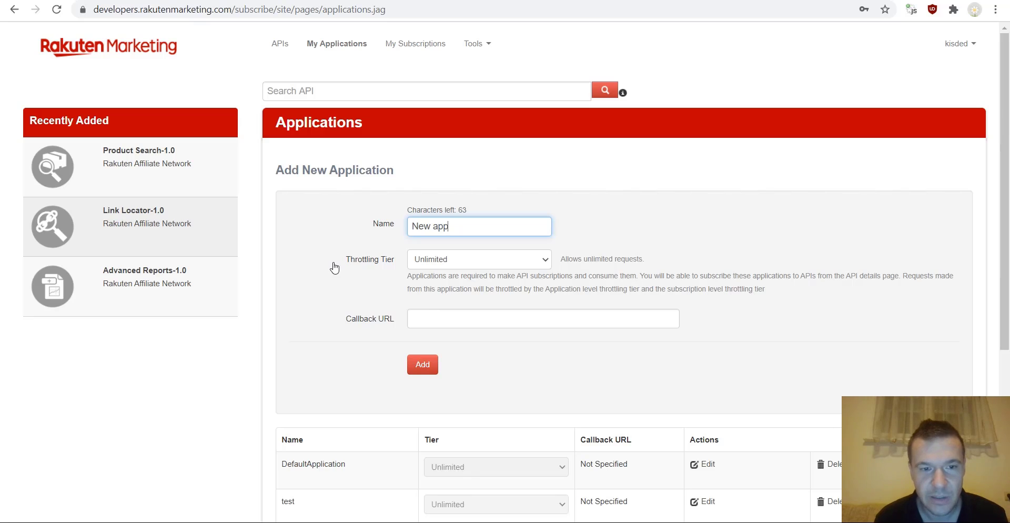
pyautogui.click(418, 259)
pyautogui.click(420, 259)
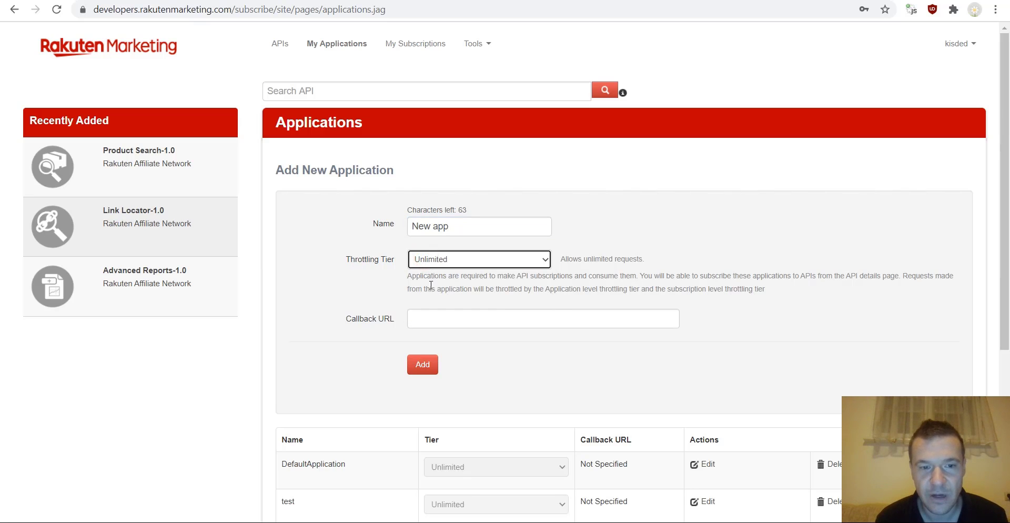
pyautogui.click(421, 368)
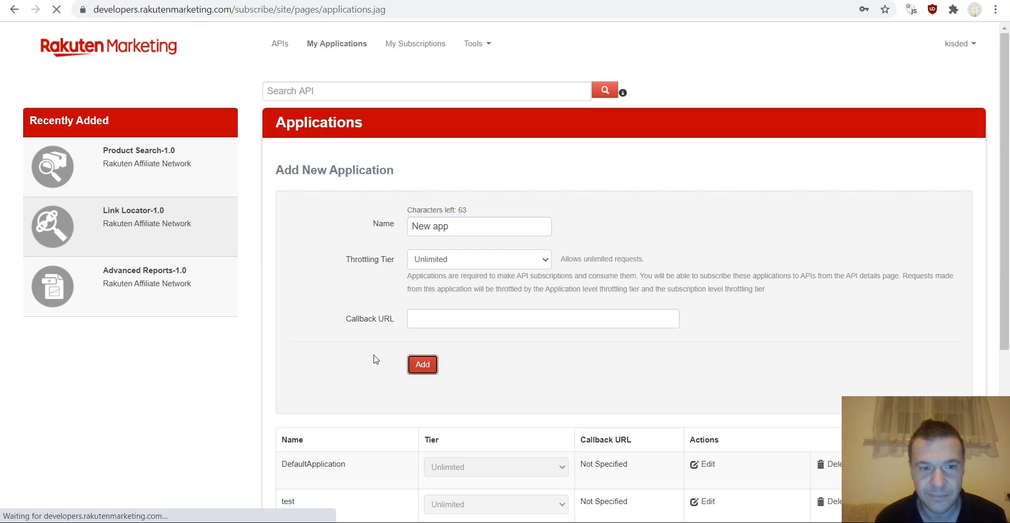
# - Go to the APIs catalogue page
pyautogui.scroll(-5, 373, 360)
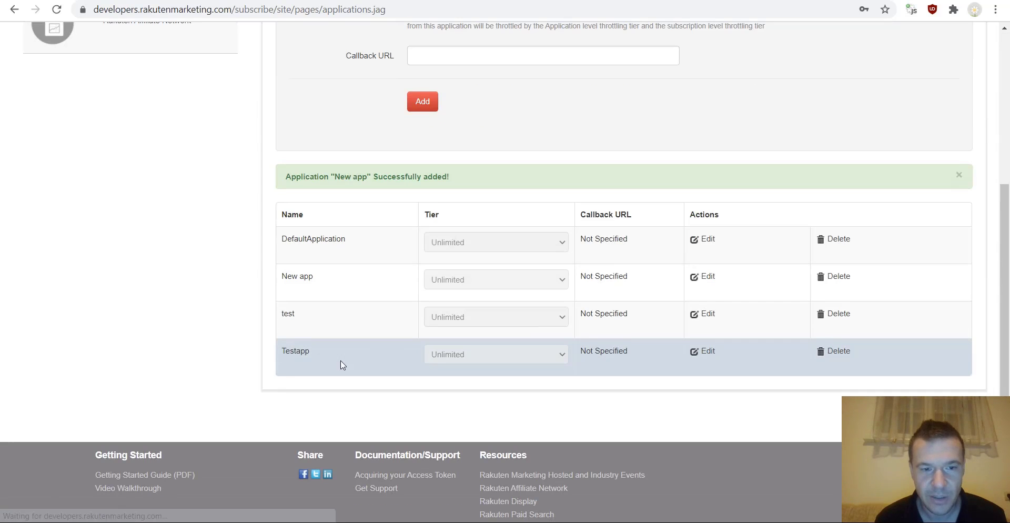
pyautogui.scroll(5, 387, 333)
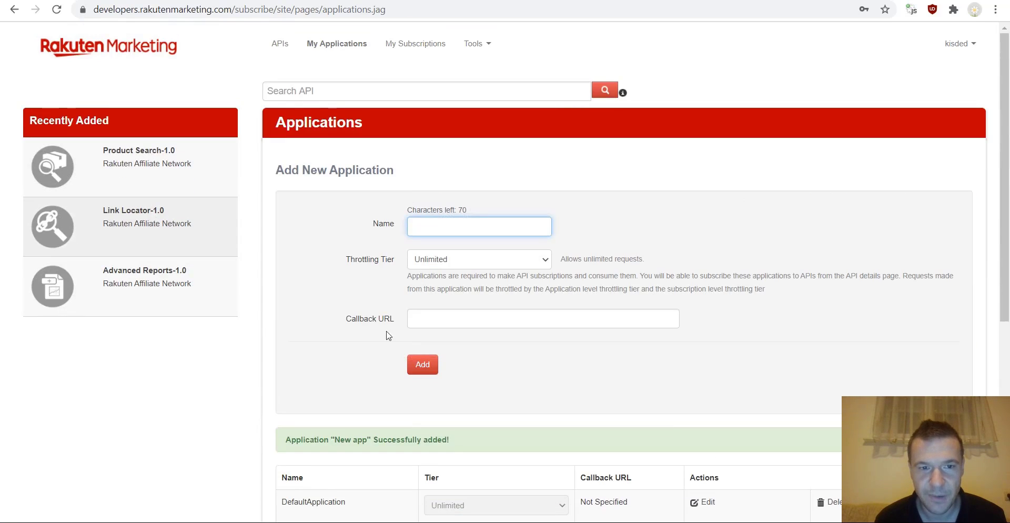
pyautogui.click(282, 44)
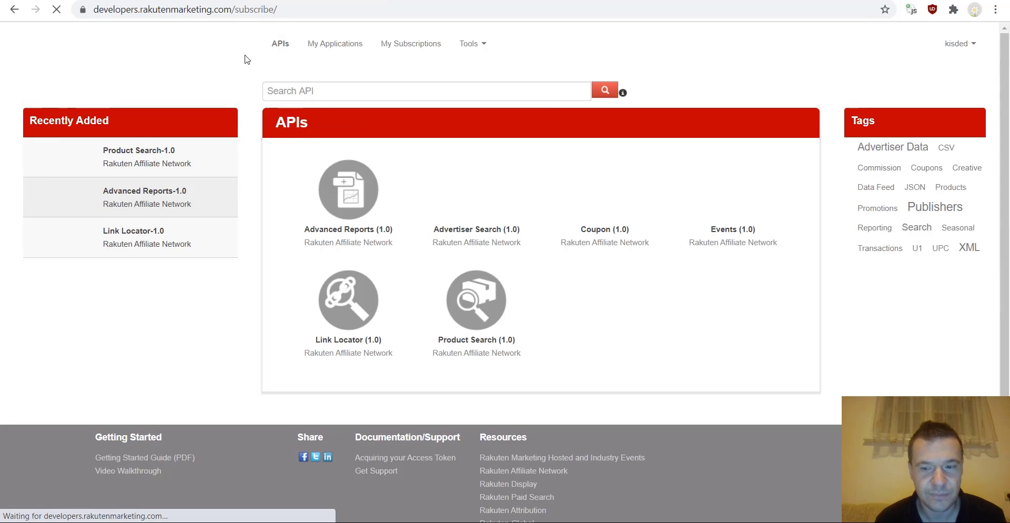
# - Subscribe New app to Product Search 1.0 on the Unlimited tier
pyautogui.click(475, 343)
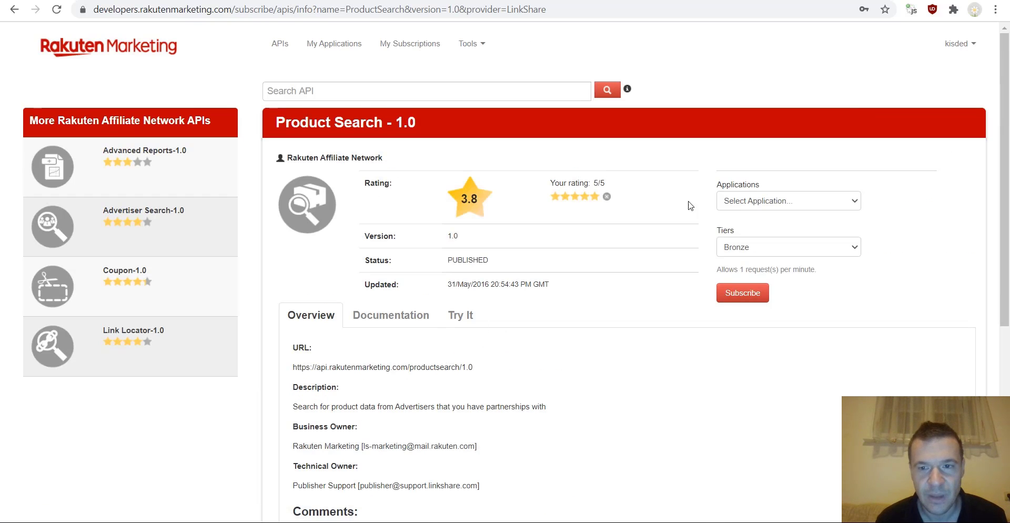
pyautogui.click(750, 202)
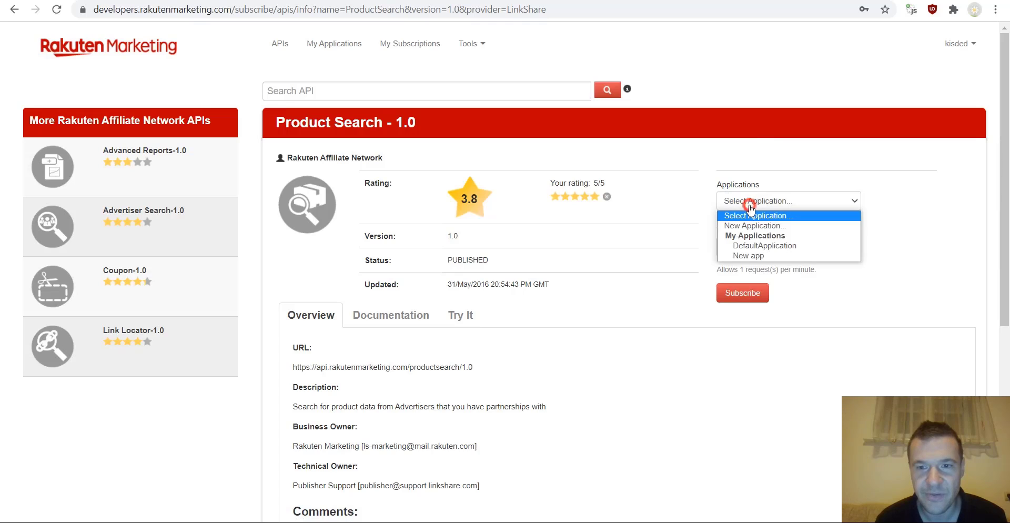
pyautogui.click(747, 246)
pyautogui.click(746, 202)
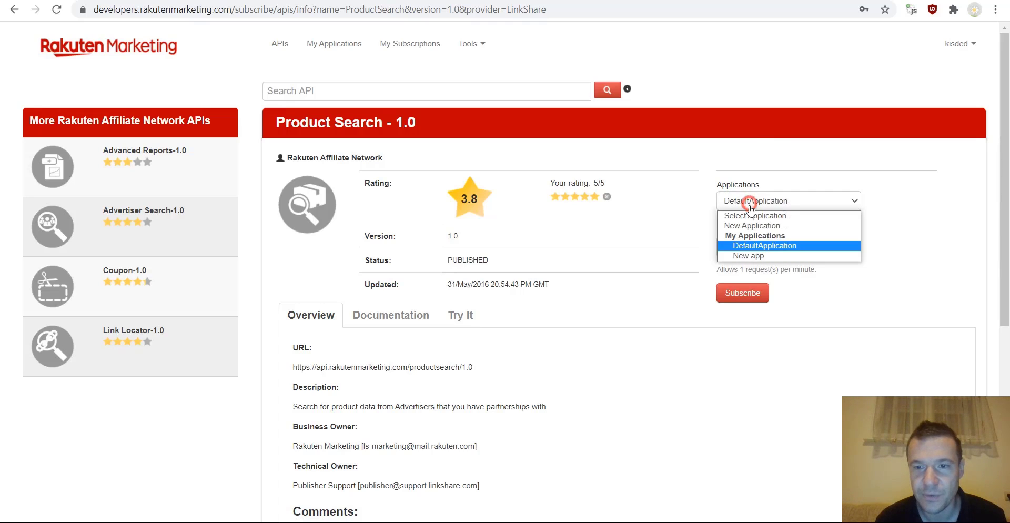
pyautogui.click(754, 257)
pyautogui.click(736, 247)
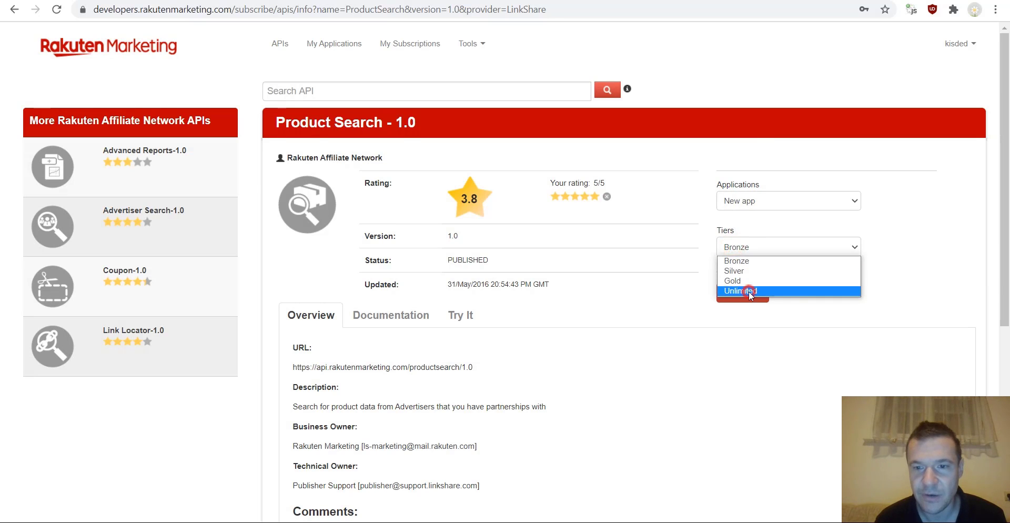
pyautogui.click(749, 291)
pyautogui.click(742, 292)
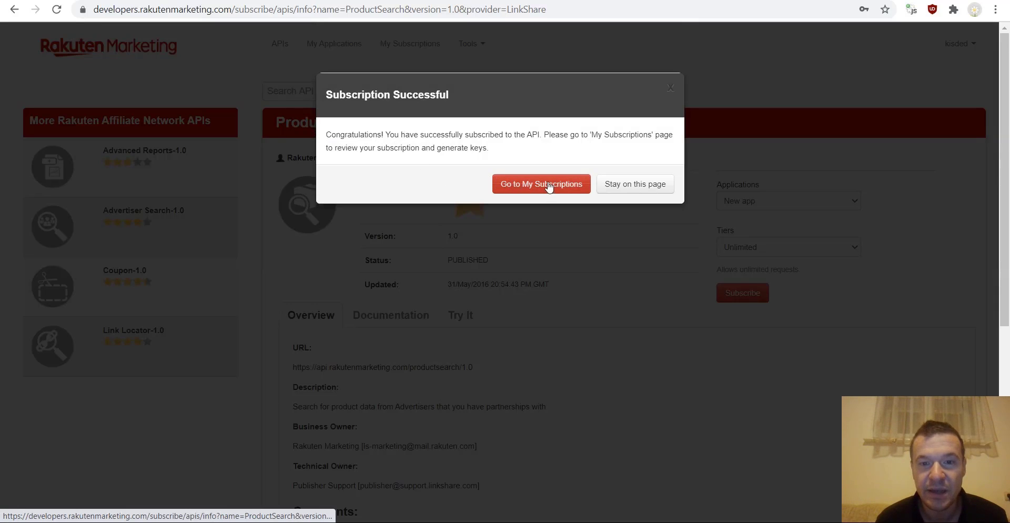
# - Check the Product Search API page from My Subscriptions and return to the subscriptions list
pyautogui.click(532, 188)
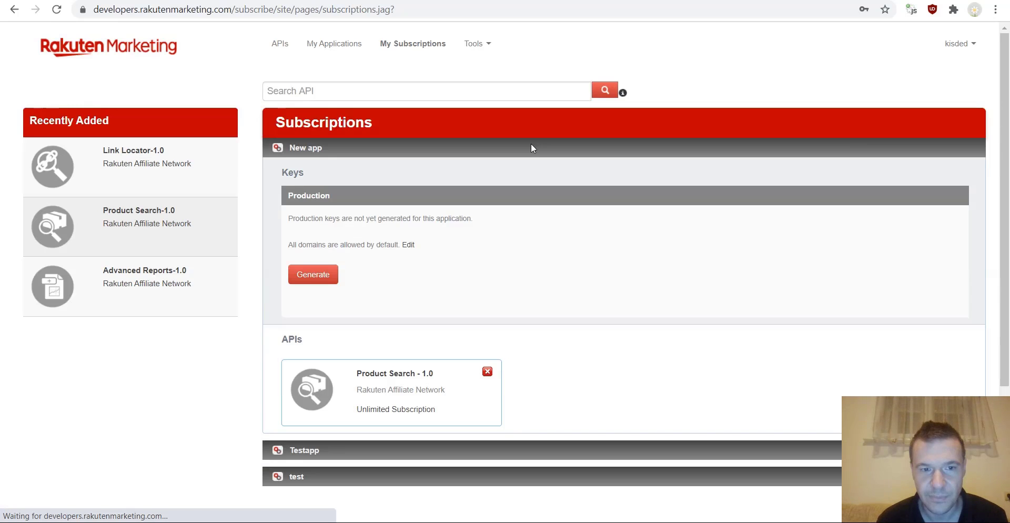
pyautogui.scroll(-3, 462, 360)
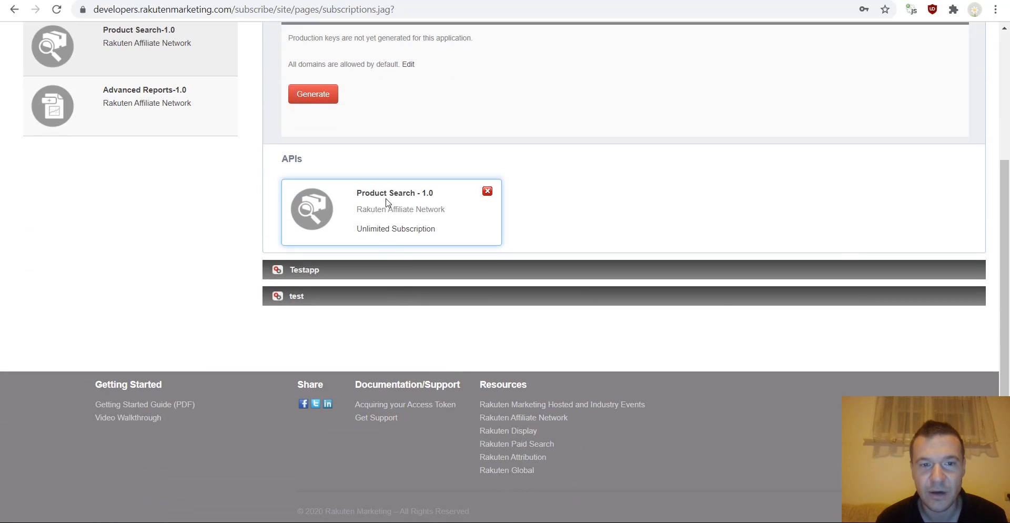
pyautogui.click(386, 197)
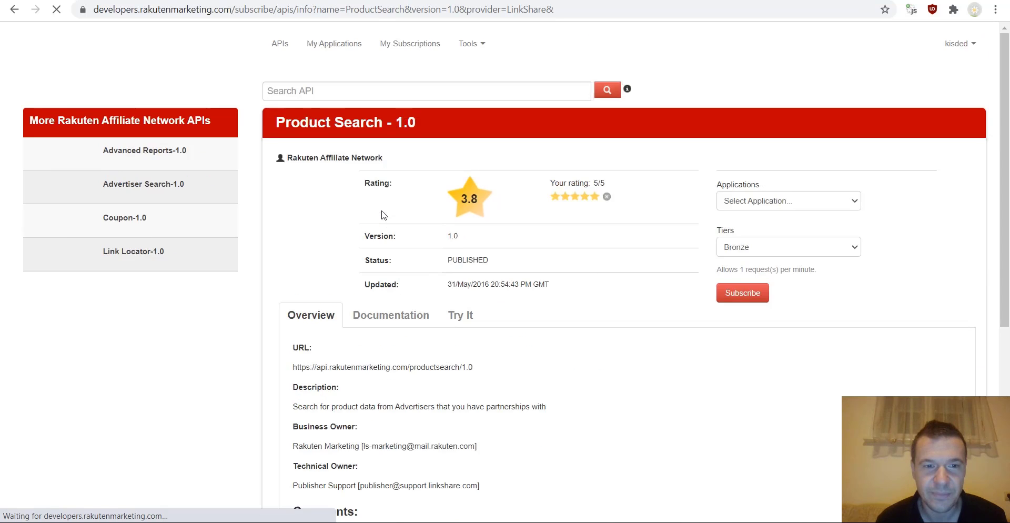
pyautogui.scroll(-3, 326, 259)
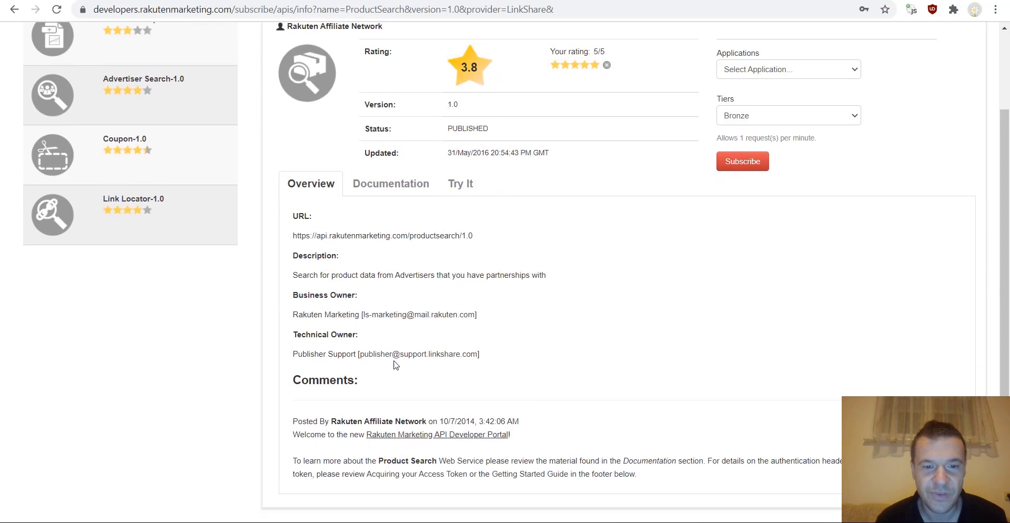
pyautogui.scroll(2, 278, 117)
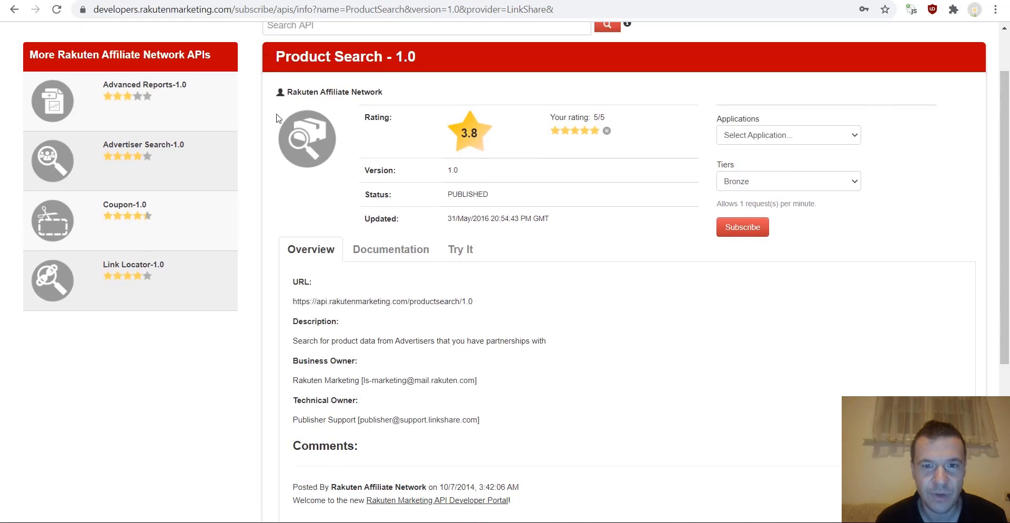
pyautogui.click(7, 11)
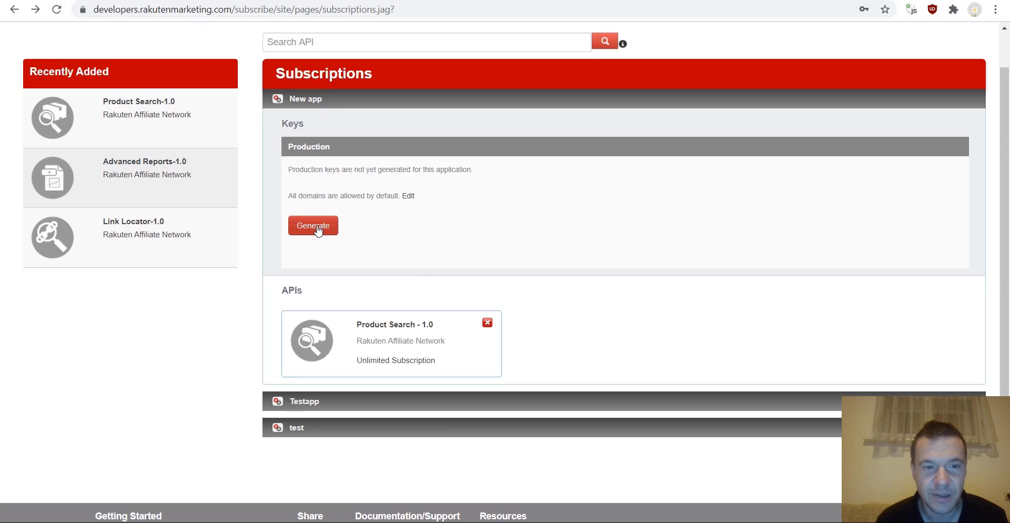
# - Generate production keys for New app and copy its Token Request Authorization value
pyautogui.click(318, 230)
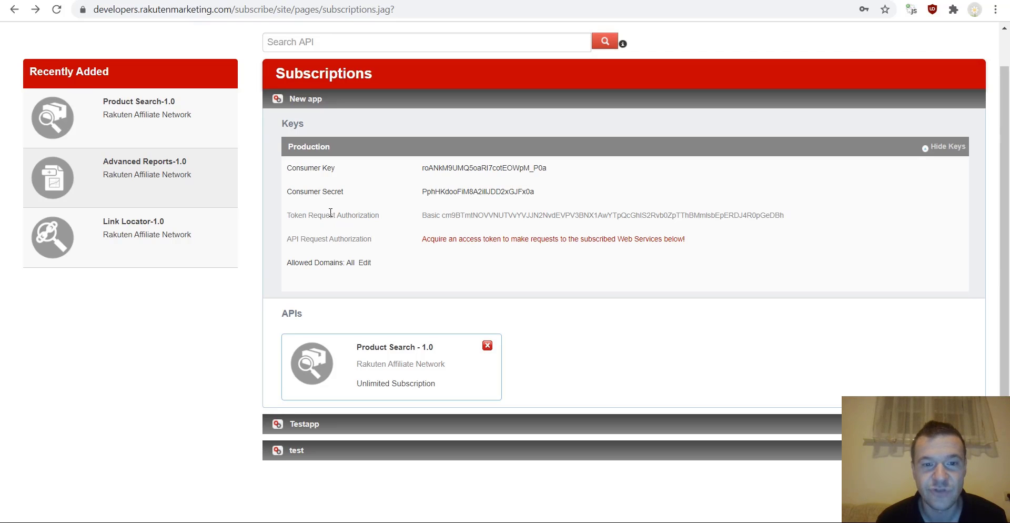
pyautogui.moveTo(425, 216); pyautogui.dragTo(784, 217)
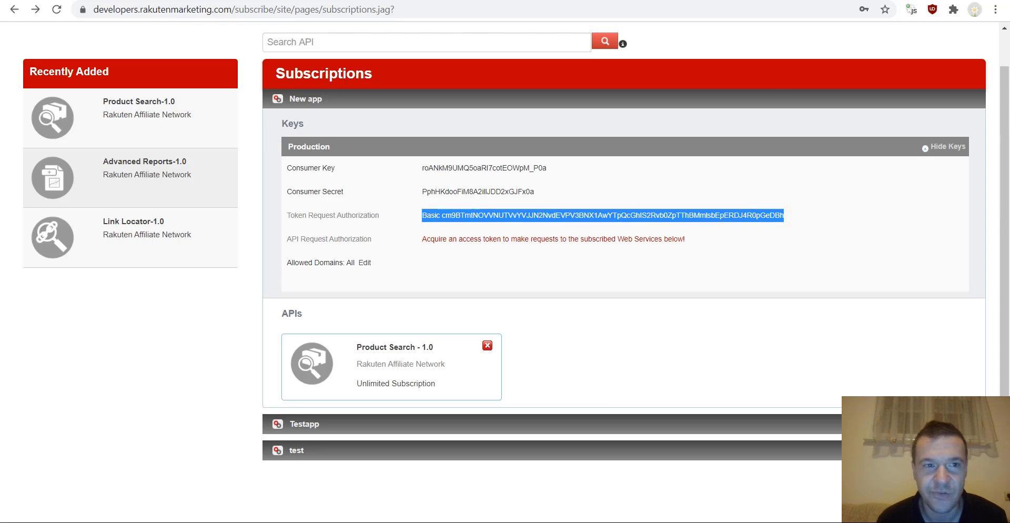
pyautogui.hotkey('alt', 'Tab')
# - Paste the token into Token Request Authorization, then open the Site ID help link's publisher dashboard
pyautogui.click(368, 175)
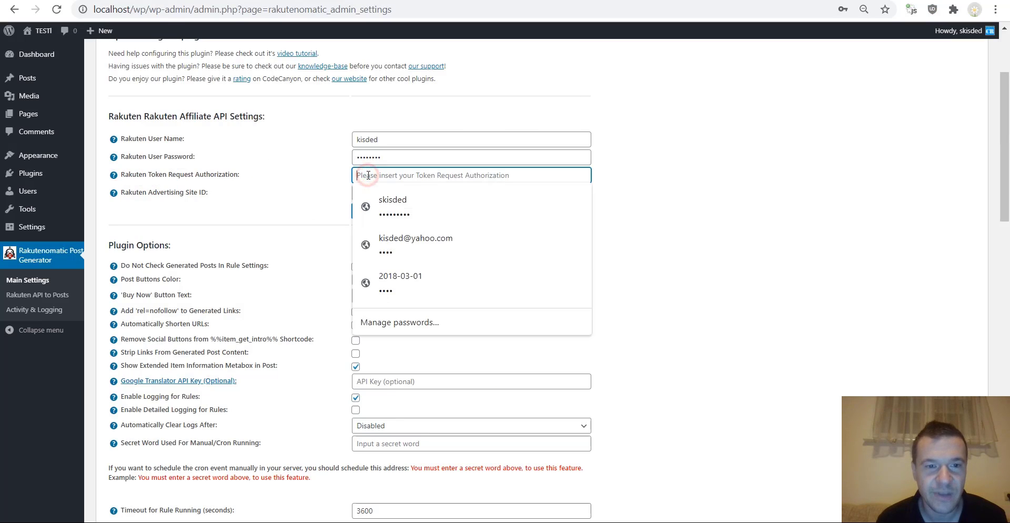
pyautogui.hotkey('ctrl', 'v')
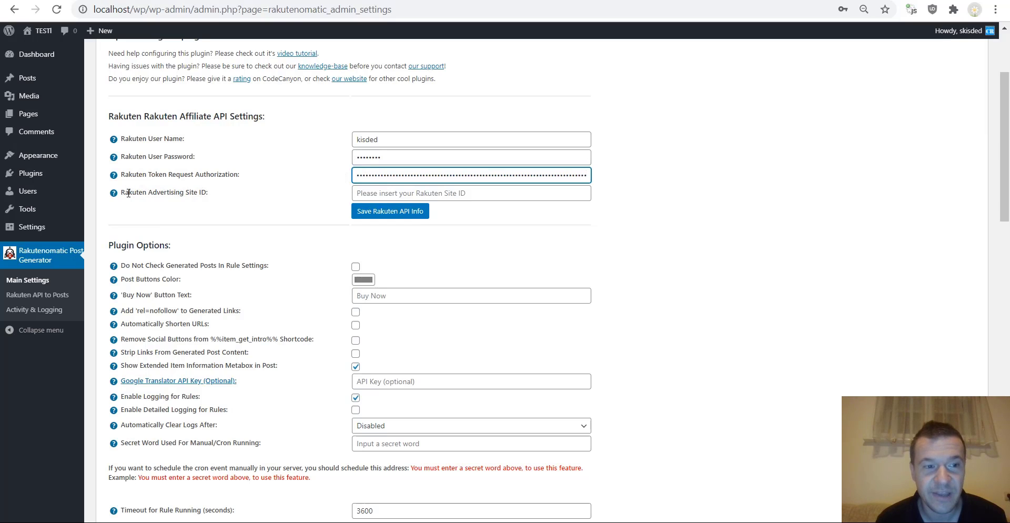
pyautogui.moveTo(129, 193)
pyautogui.click(247, 204)
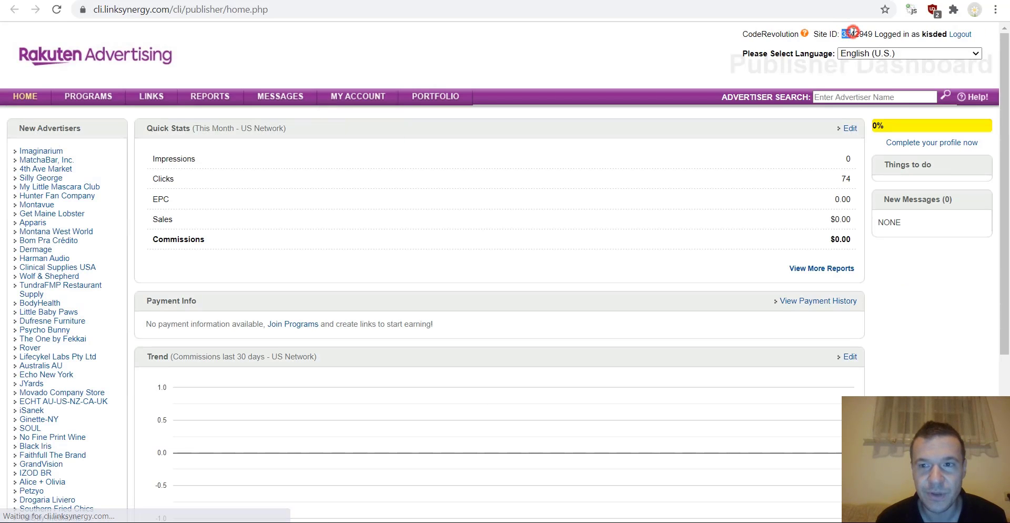
# - Copy the publisher site ID into Rakuten Advertising Site ID and save the Rakuten API info
pyautogui.doubleClick(860, 34)
pyautogui.hotkey('ctrl', 'c')
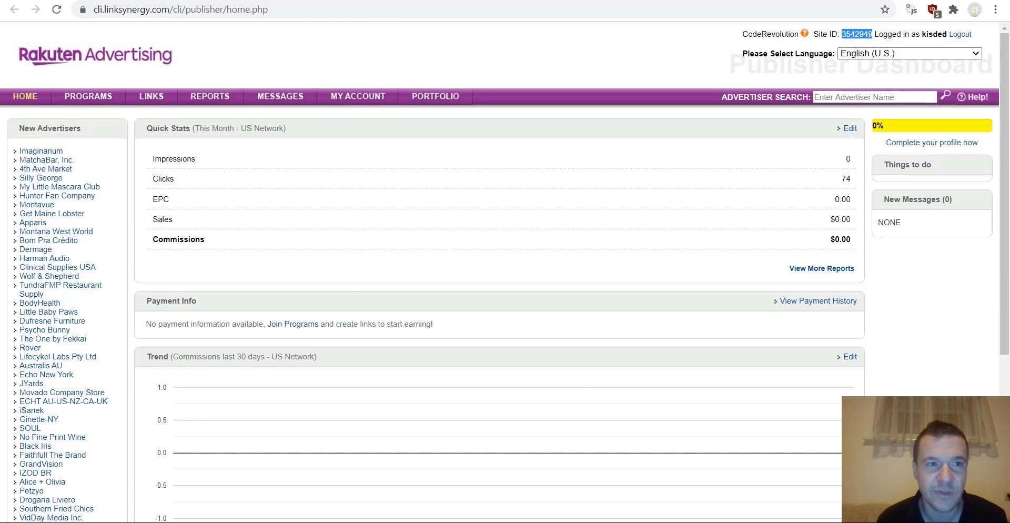
pyautogui.hotkey('ctrl', 'Tab')
pyautogui.click(401, 190)
pyautogui.hotkey('ctrl', 'v')
pyautogui.click(377, 212)
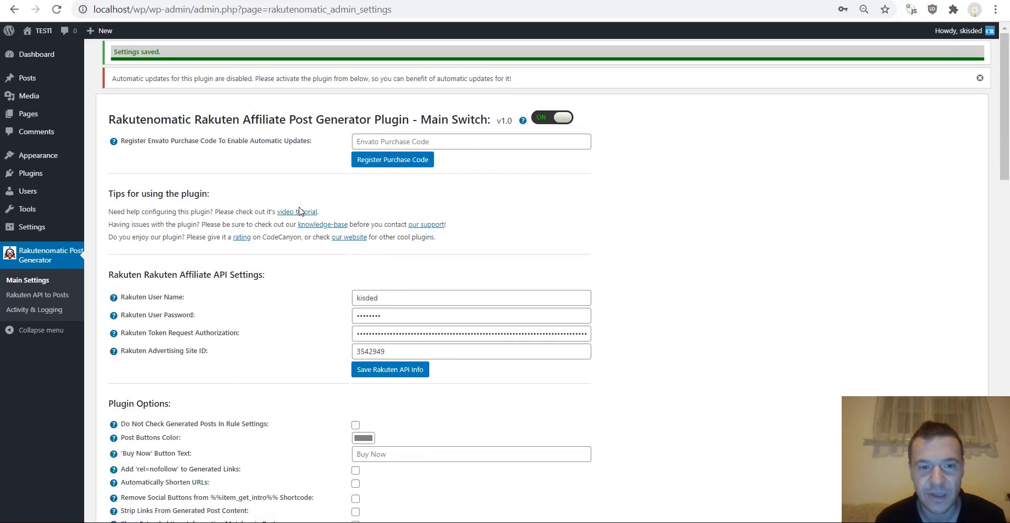
# - Skim the Main Settings page, then go to Rakutenomatic's Rakuten API to Posts rules
pyautogui.scroll(-3, 300, 210)
pyautogui.scroll(3, 286, 261)
pyautogui.scroll(-5, 252, 280)
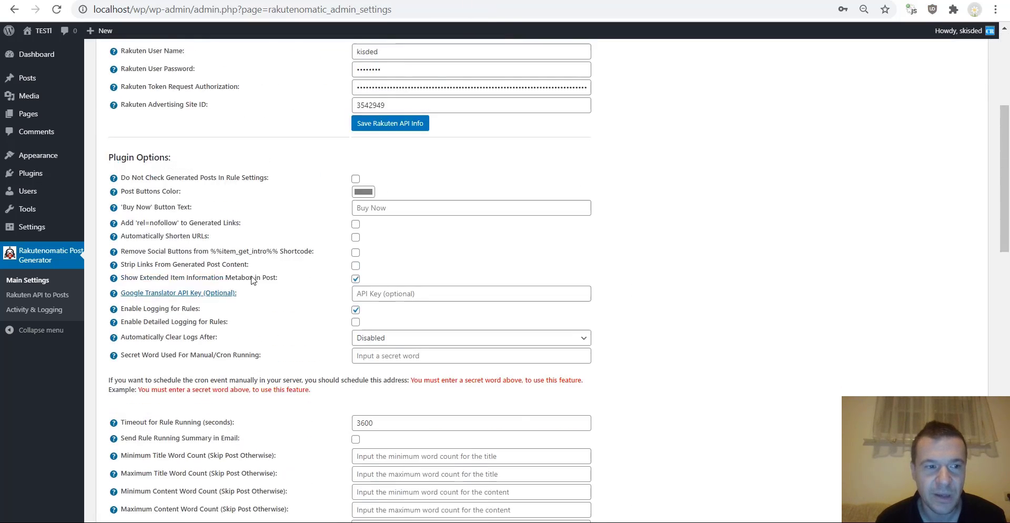
pyautogui.scroll(5, 253, 280)
pyautogui.click(45, 296)
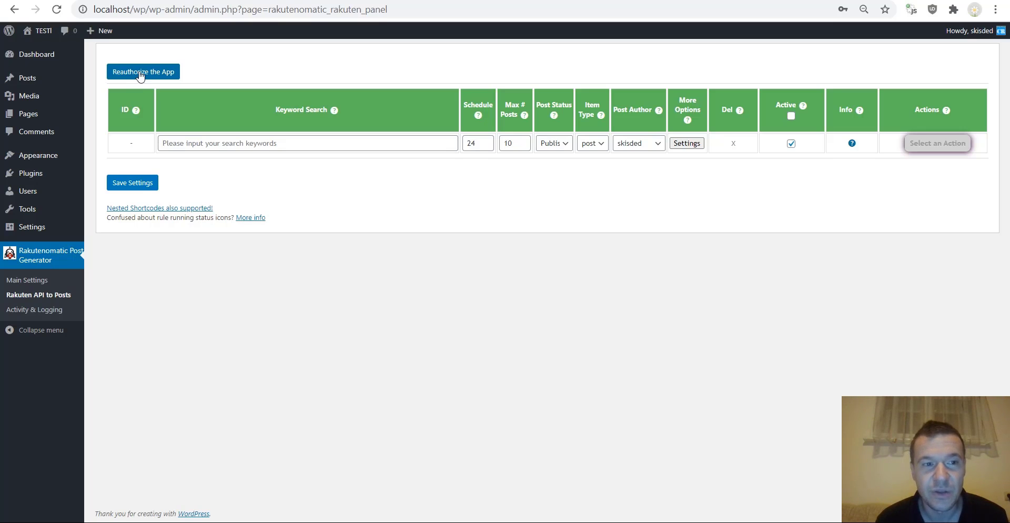
# - Reauthorize the Rakutenomatic app and reload the Rakuten API to Posts page after the success notice
pyautogui.click(140, 76)
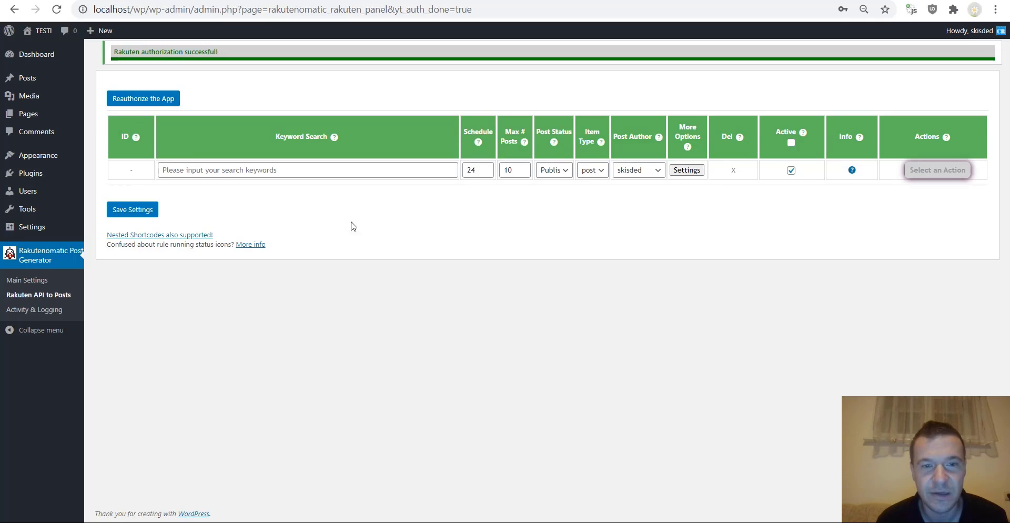
pyautogui.click(55, 17)
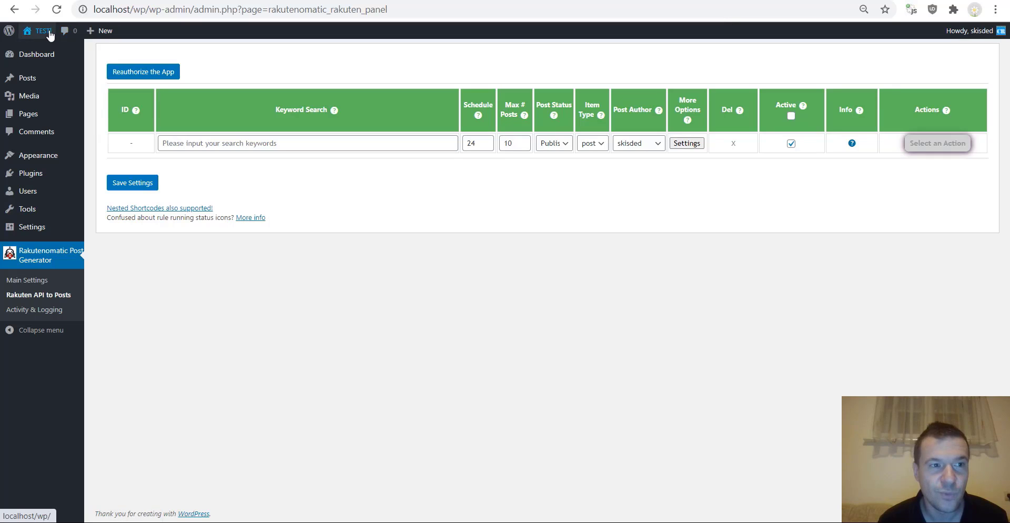
pyautogui.click(42, 48)
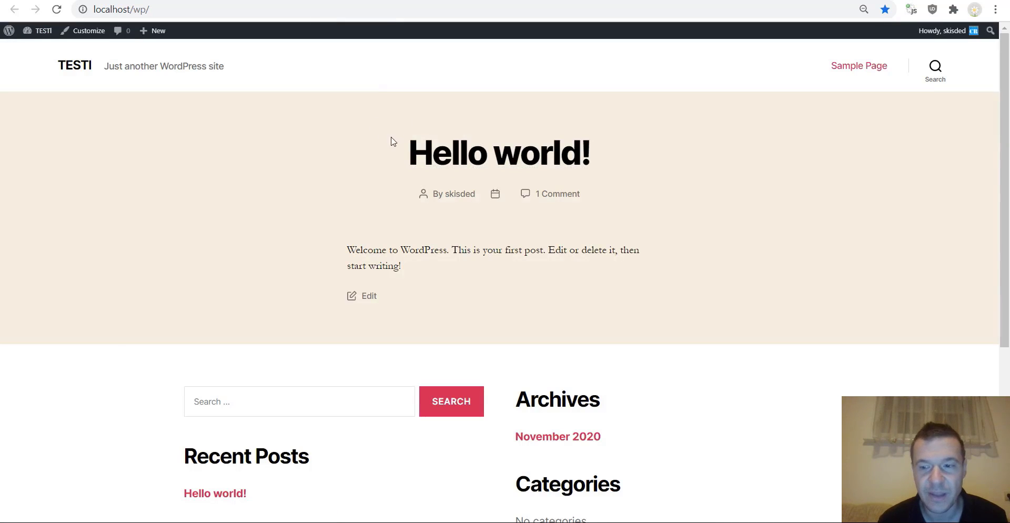
pyautogui.hotkey('alt', 'Left')
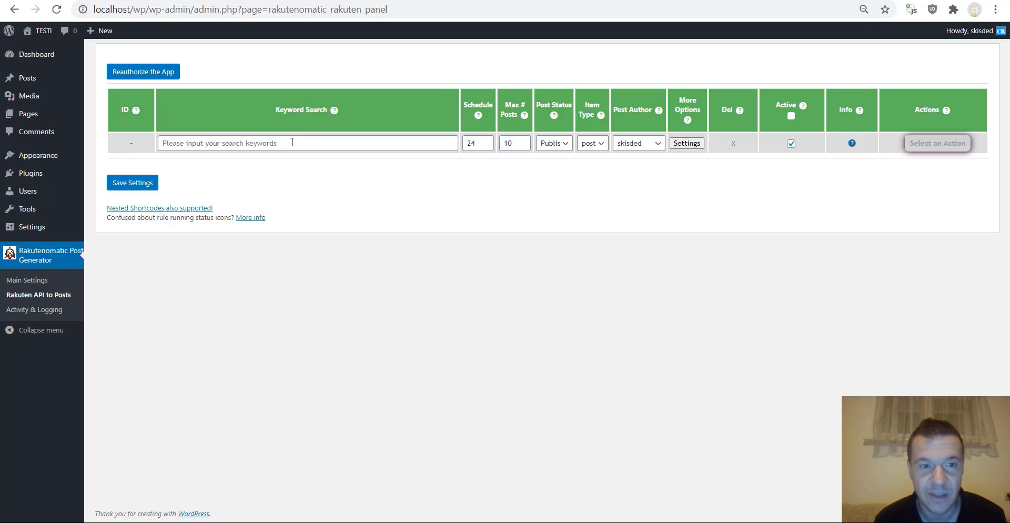
# - Replace the rule's Keyword Search text with 'new york'
pyautogui.click(292, 142)
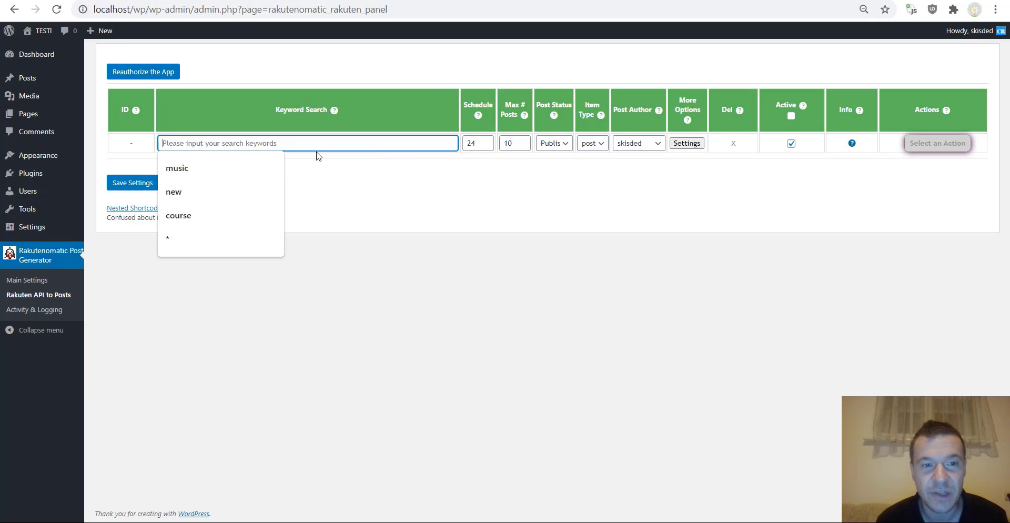
pyautogui.click(218, 221)
pyautogui.hotkey('ctrl', 'a')
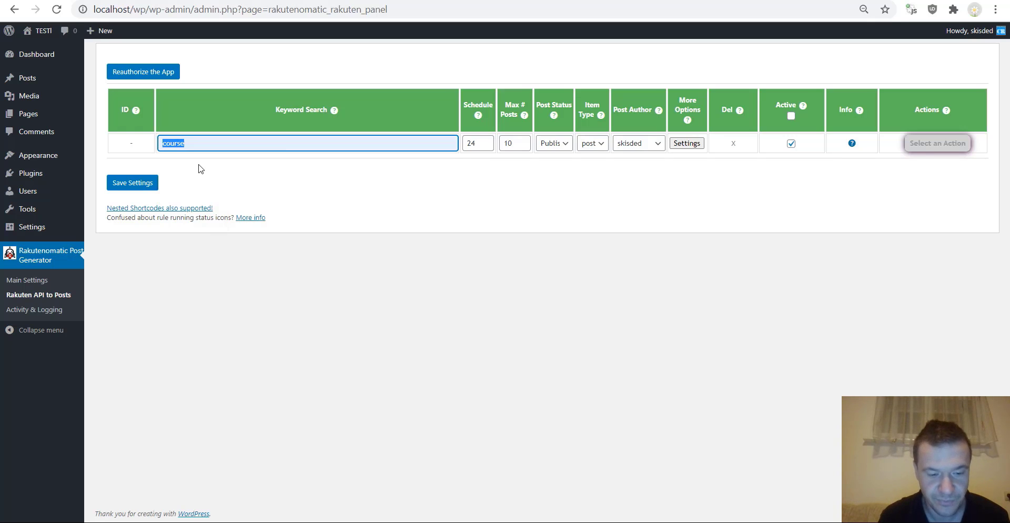
pyautogui.write('new york')
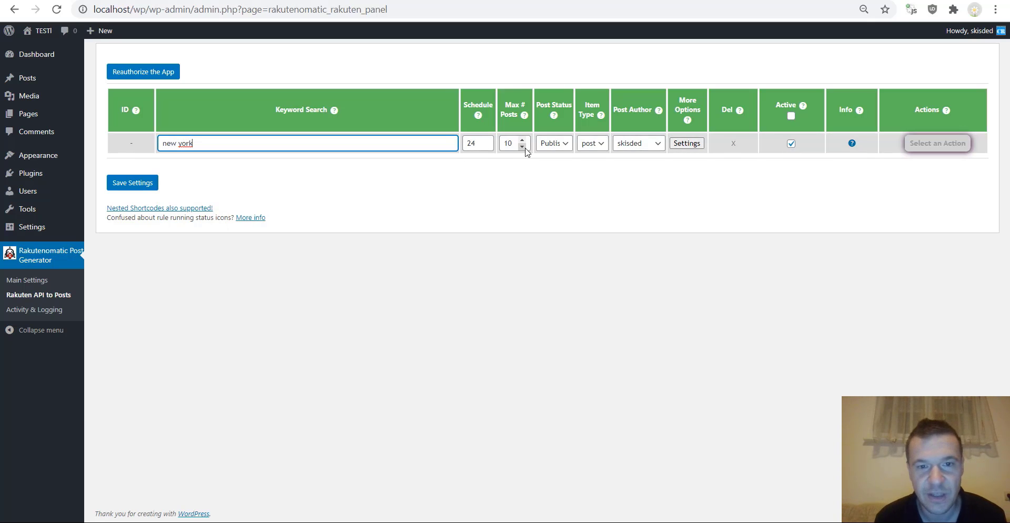
# - Set the new york rule's Max # Posts to 3 and save the rule
pyautogui.click(508, 143)
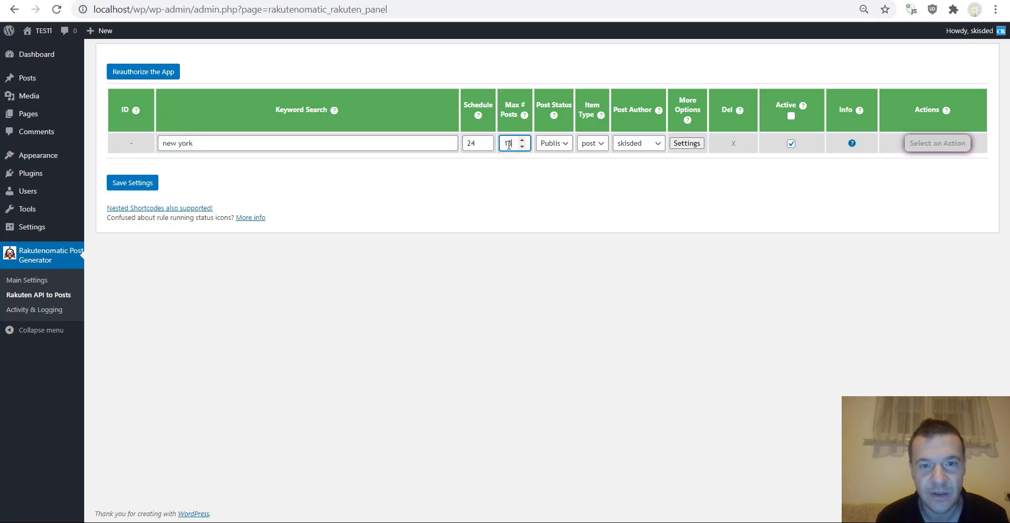
pyautogui.write('3')
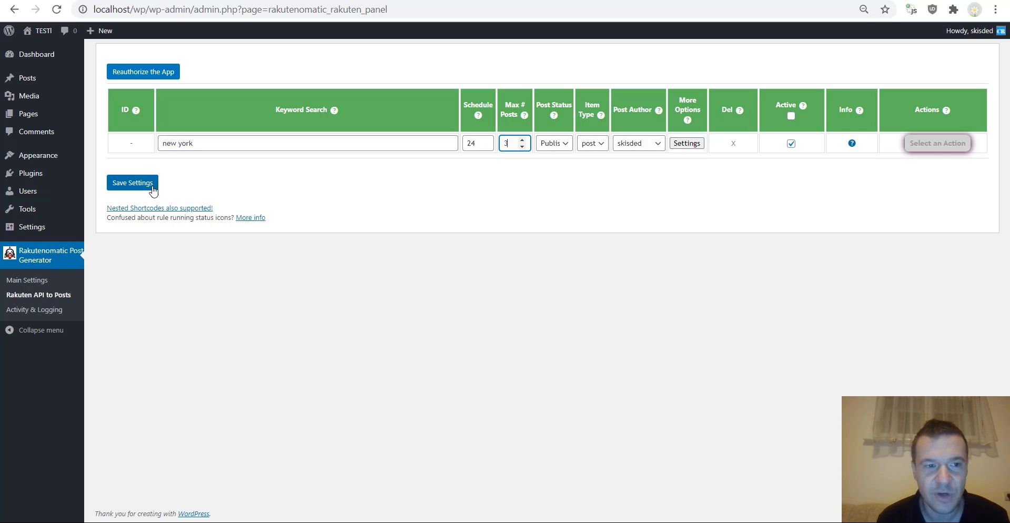
pyautogui.click(138, 183)
# - Run the new york rule now from its Actions menu and confirm
pyautogui.click(915, 145)
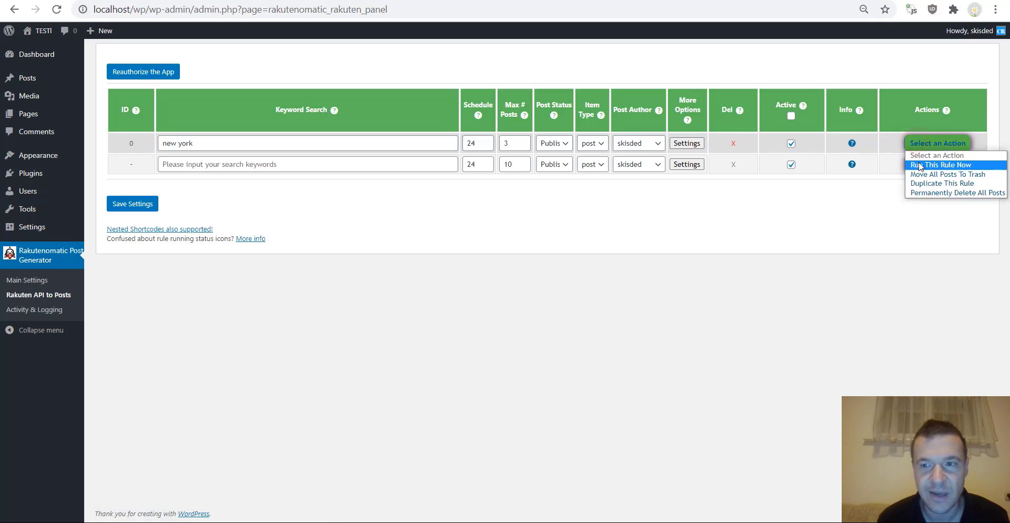
pyautogui.click(918, 164)
pyautogui.press('Return')
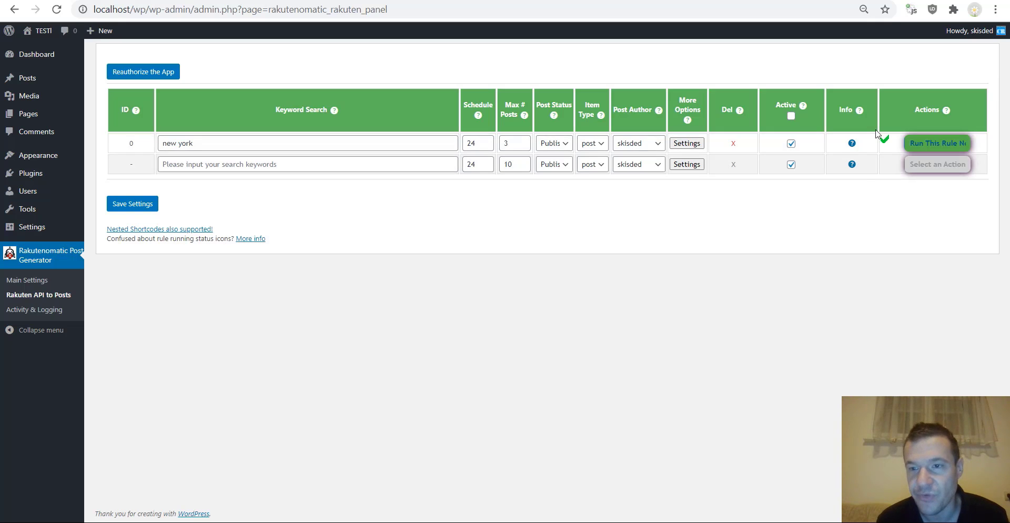
# - Visit the site's front page and open the ServiceNow CIS CSM Test Exams (New York Release) post
pyautogui.click(40, 31)
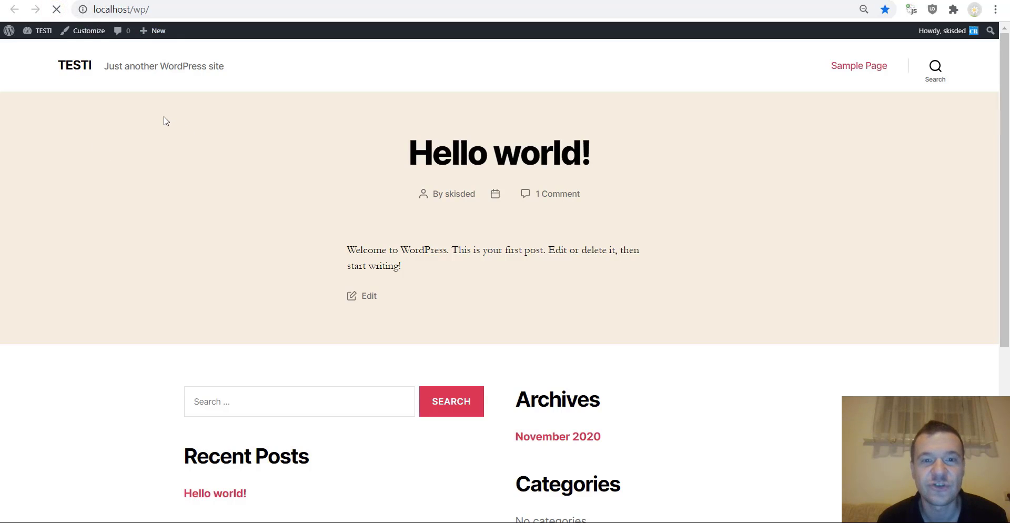
pyautogui.scroll(-3, 158, 163)
pyautogui.scroll(-15, 157, 168)
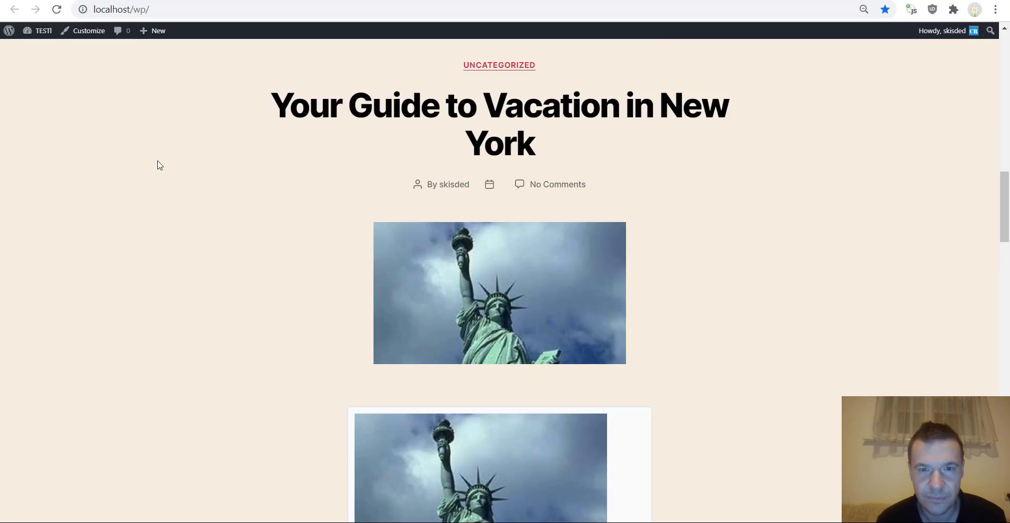
pyautogui.scroll(-15, 160, 165)
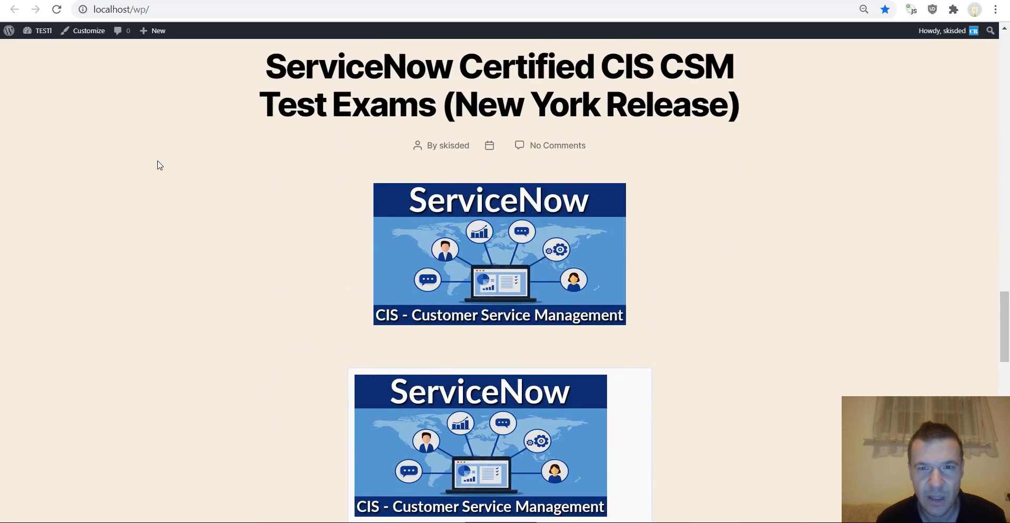
pyautogui.scroll(-5, 160, 173)
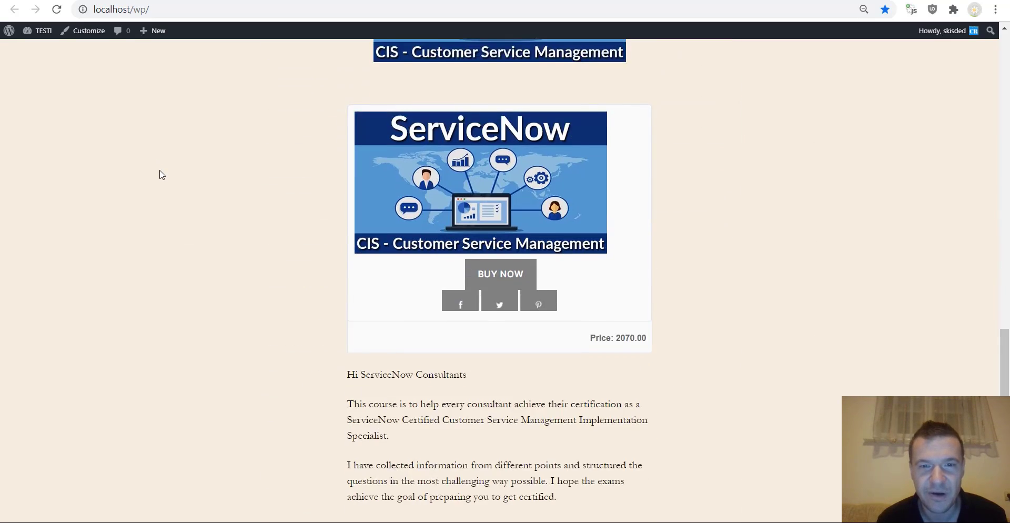
pyautogui.scroll(6, 163, 179)
pyautogui.scroll(1, 185, 192)
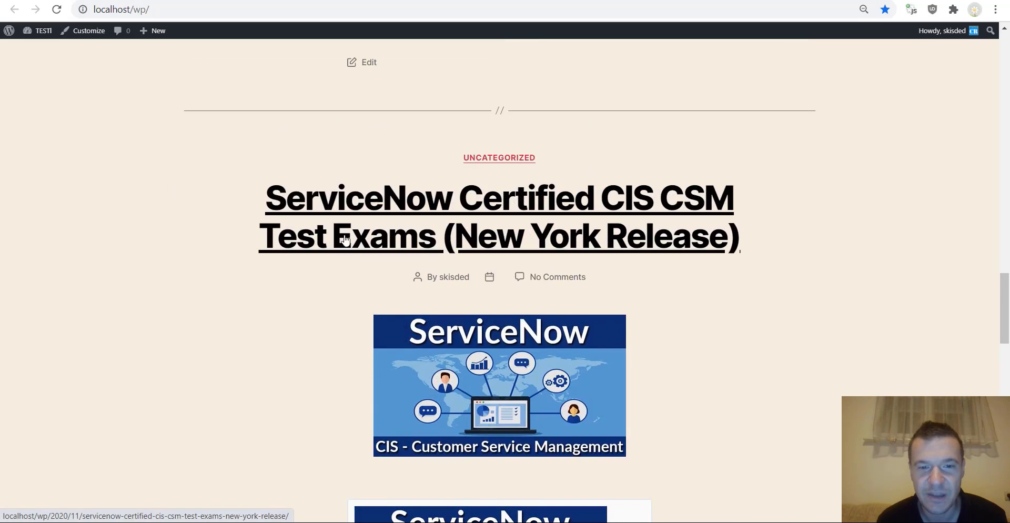
pyautogui.scroll(-3, 342, 245)
pyautogui.scroll(-3, 338, 234)
pyautogui.scroll(5, 336, 230)
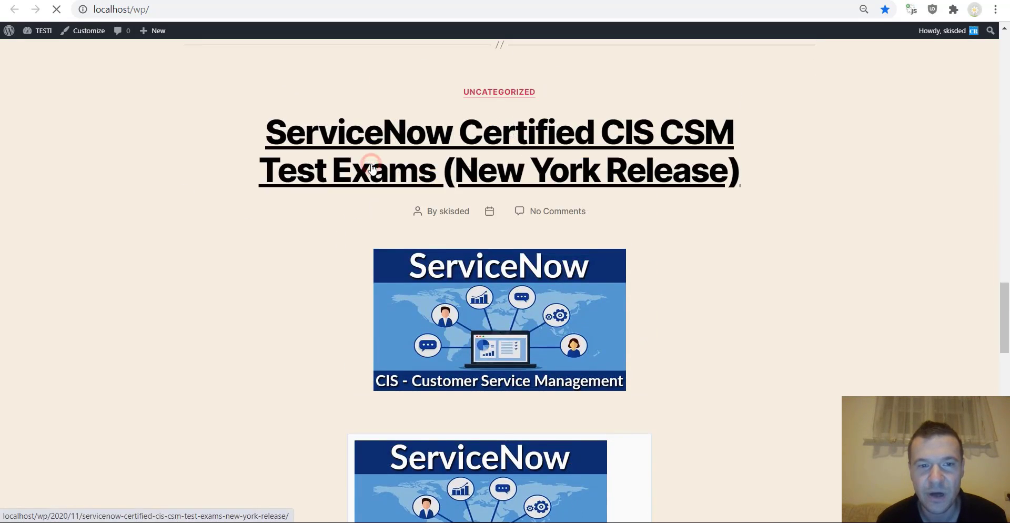
pyautogui.click(363, 168)
# - Scroll through the ServiceNow post to check its content and 2070.00 price
pyautogui.scroll(-8, 293, 226)
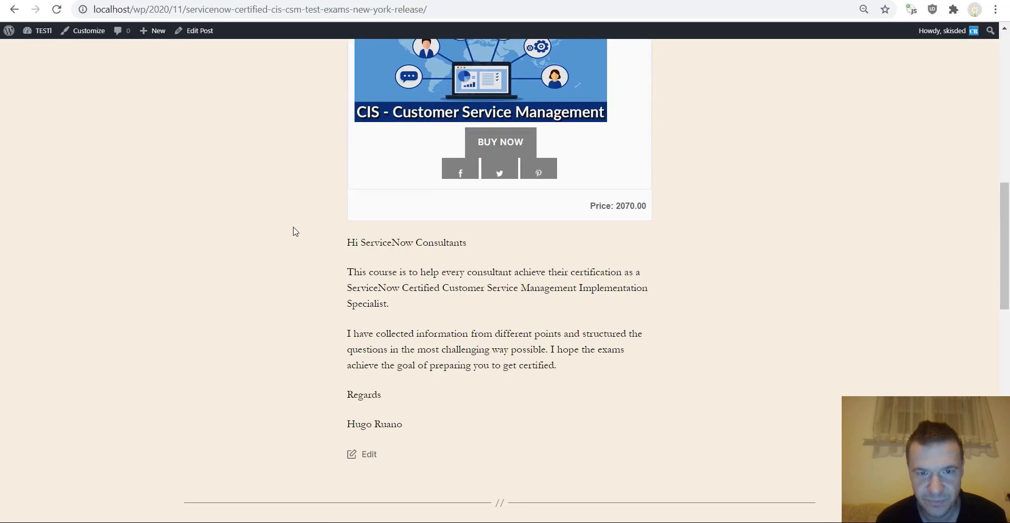
pyautogui.scroll(1, 295, 232)
pyautogui.scroll(5, 469, 155)
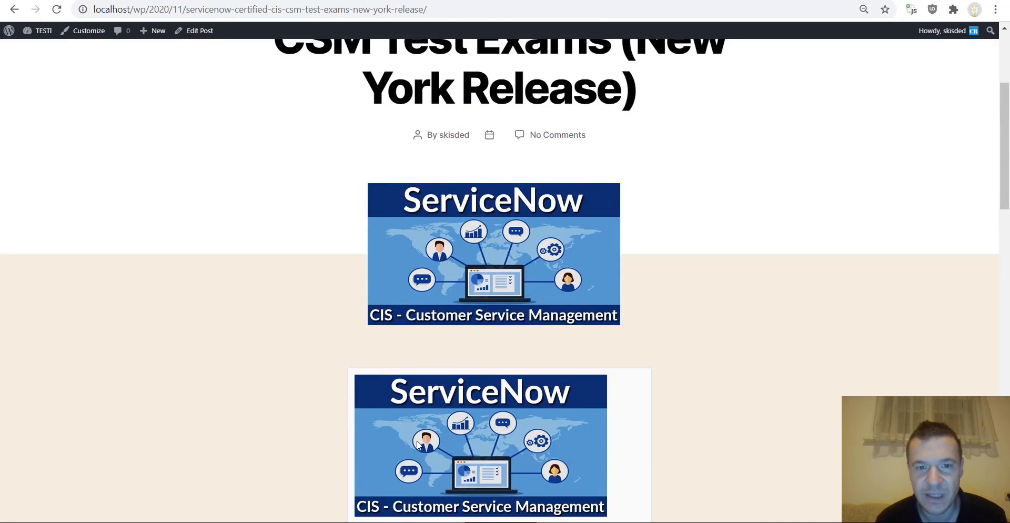
pyautogui.scroll(-1, 403, 191)
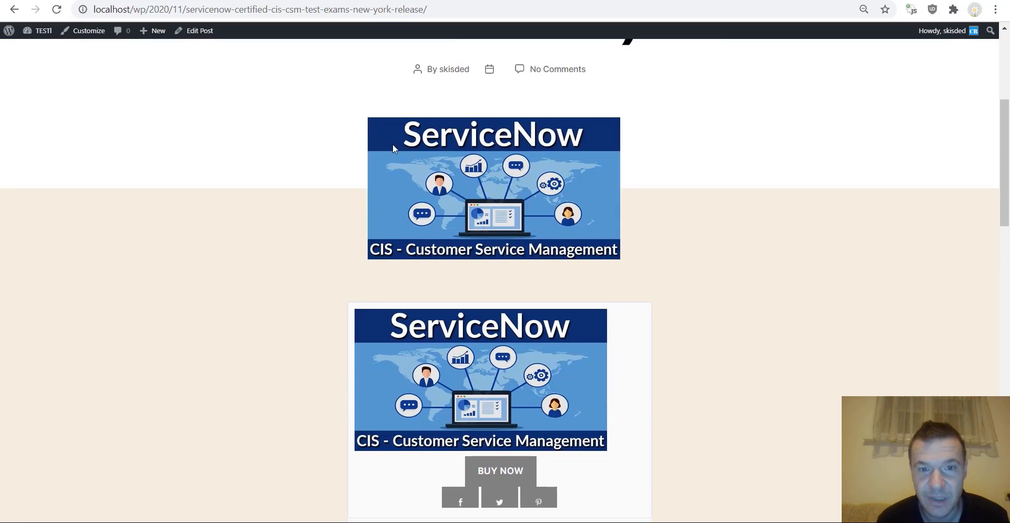
pyautogui.scroll(-2, 397, 226)
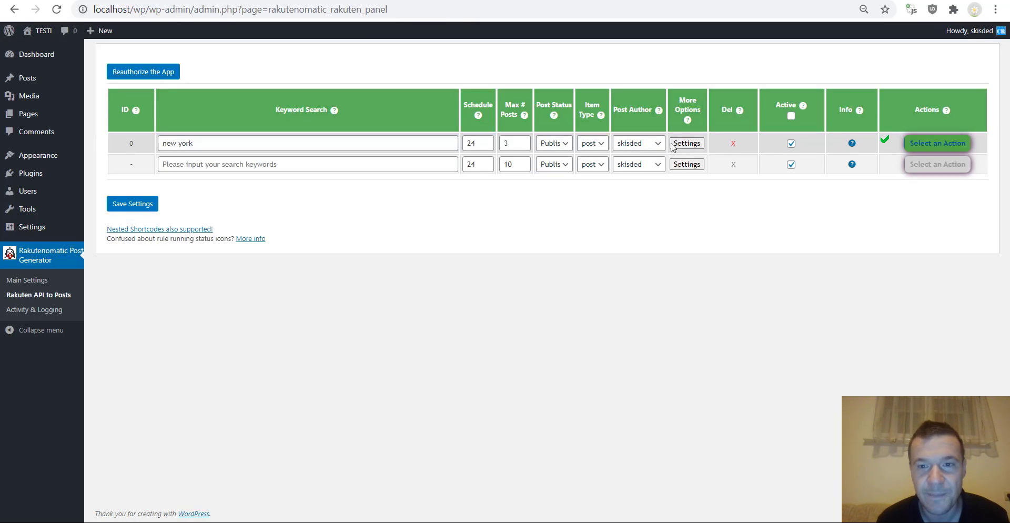
# - In the new york rule's advanced settings, uncheck Auto Get Featured Image and save
pyautogui.click(680, 143)
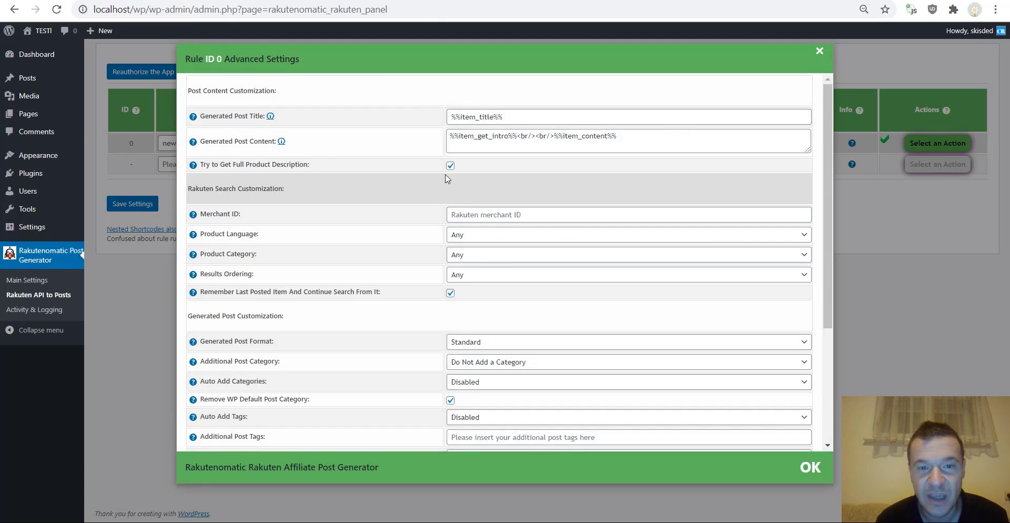
pyautogui.scroll(-3, 445, 179)
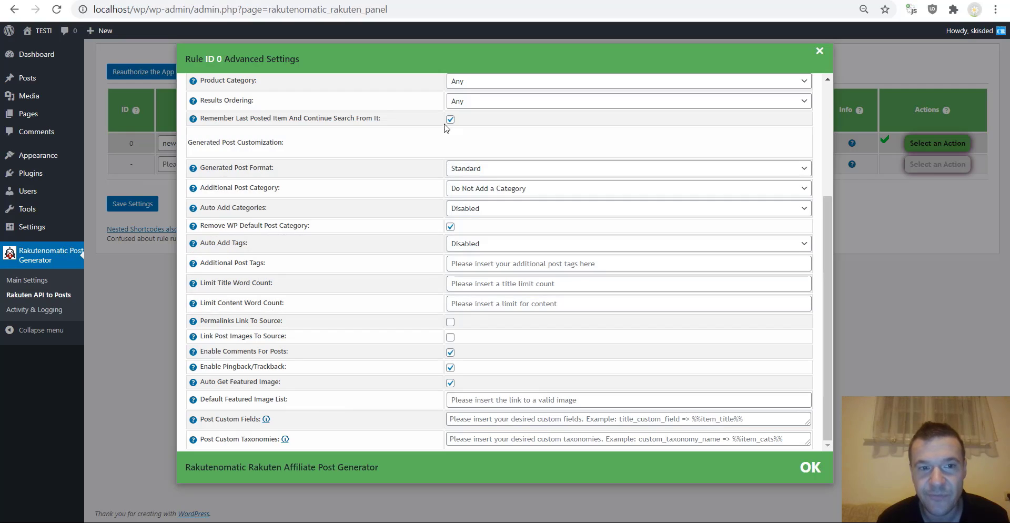
pyautogui.hotkey('ctrl', 'f')
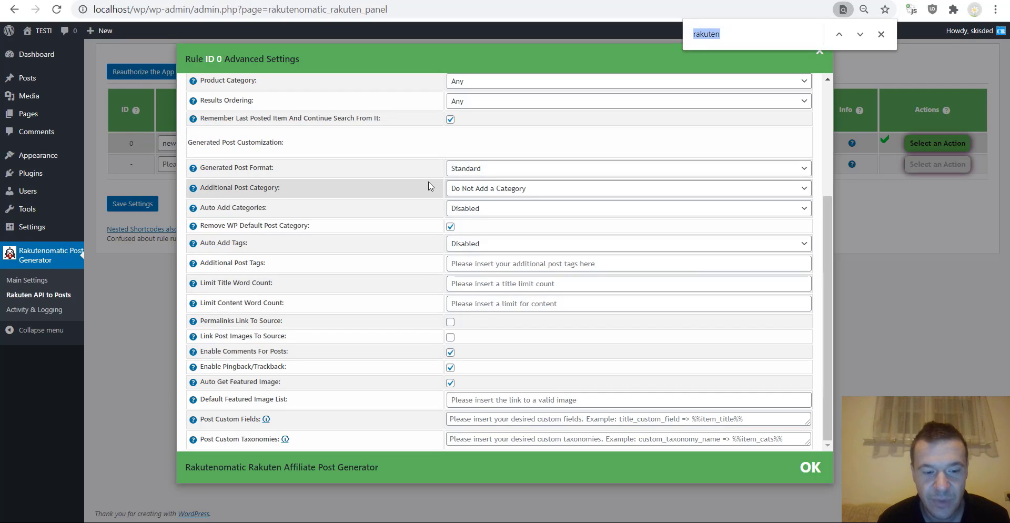
pyautogui.write('feat')
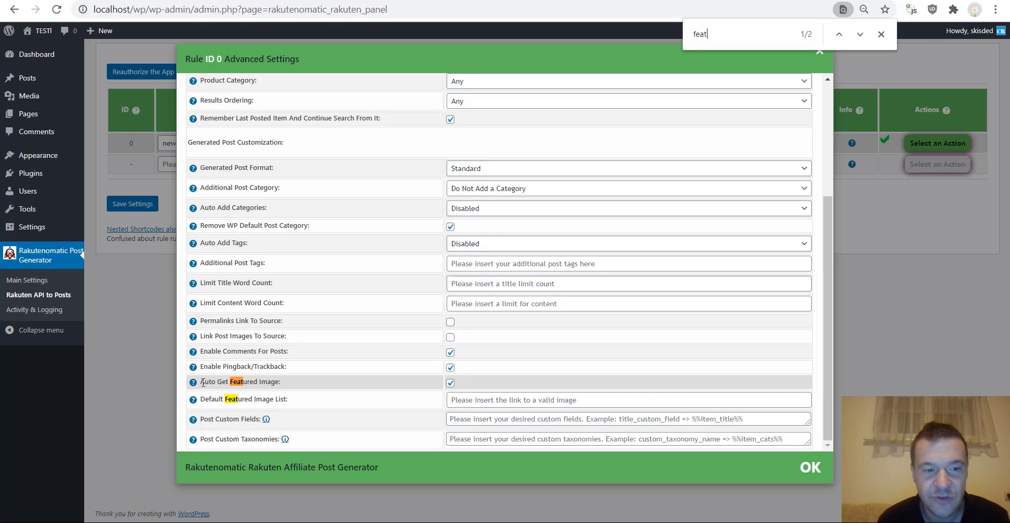
pyautogui.moveTo(201, 382); pyautogui.dragTo(279, 382)
pyautogui.hotkey('ctrl', 'f')
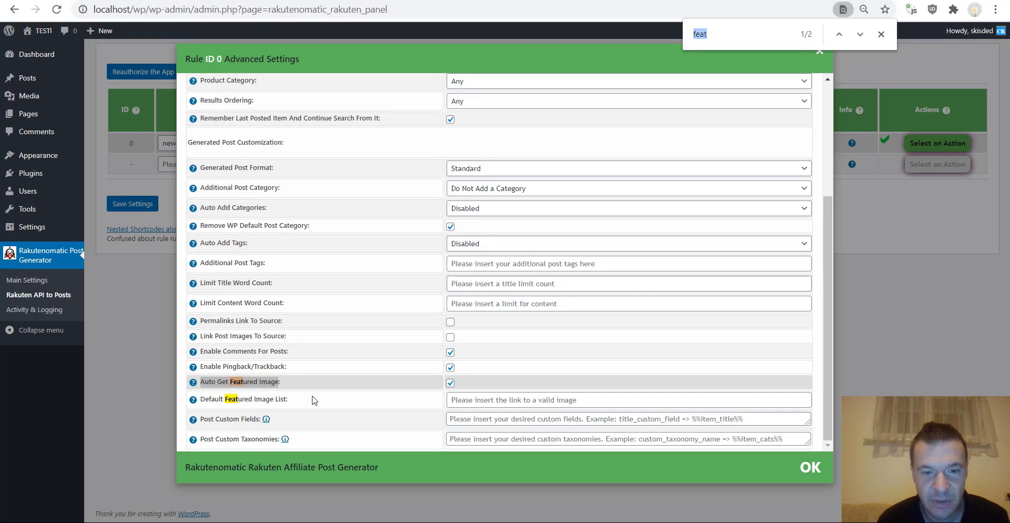
pyautogui.click(145, 204)
# - Permanently delete all posts generated by the new york rule
pyautogui.click(936, 144)
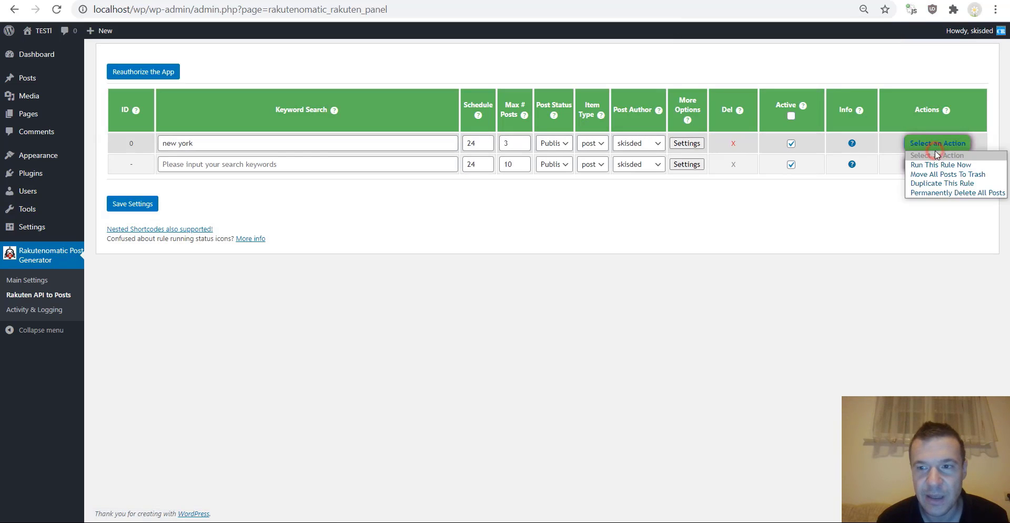
pyautogui.click(948, 193)
pyautogui.click(566, 95)
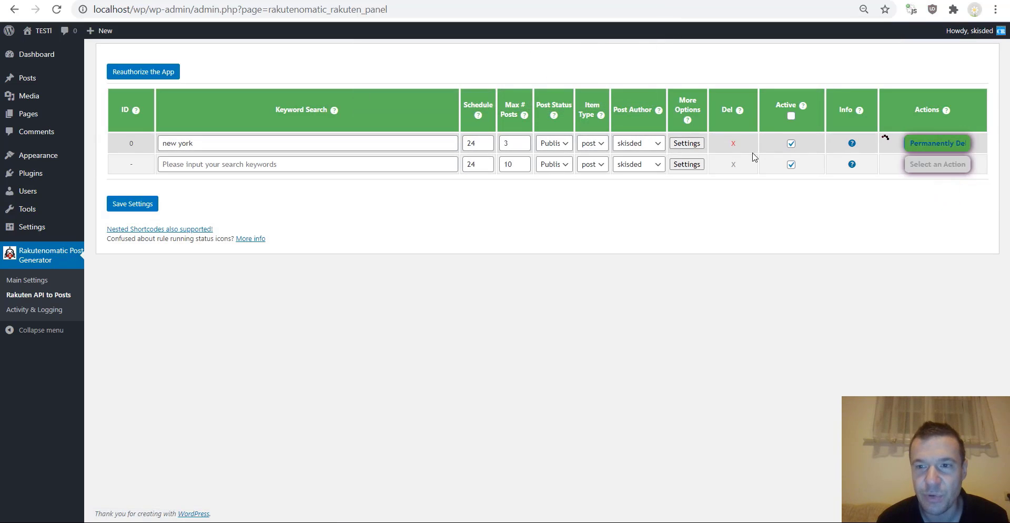
# - Run the new york rule again right now and confirm
pyautogui.click(924, 143)
pyautogui.click(926, 165)
pyautogui.click(566, 94)
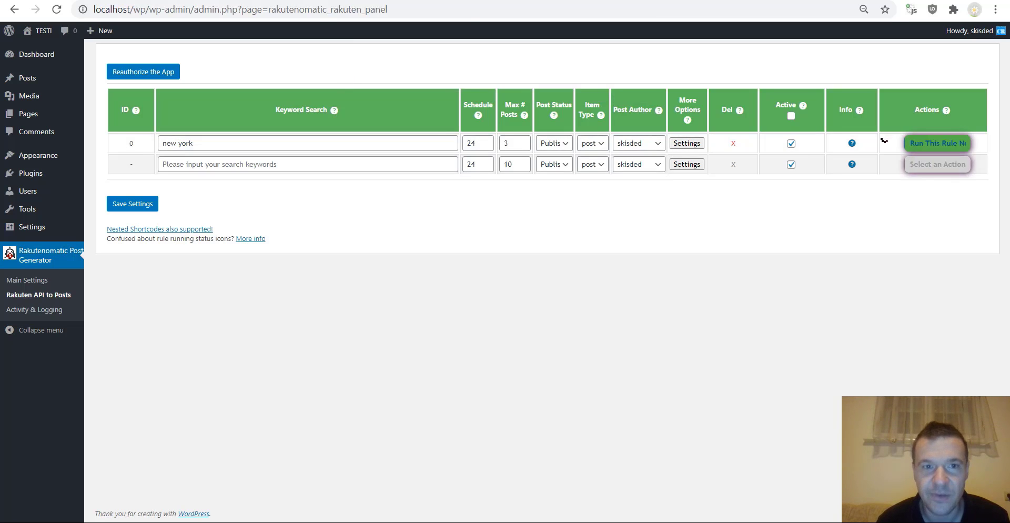
# - Reload the ServiceNow exam post and check its image, Buy Now button and 2070.00 price
pyautogui.click(431, 1)
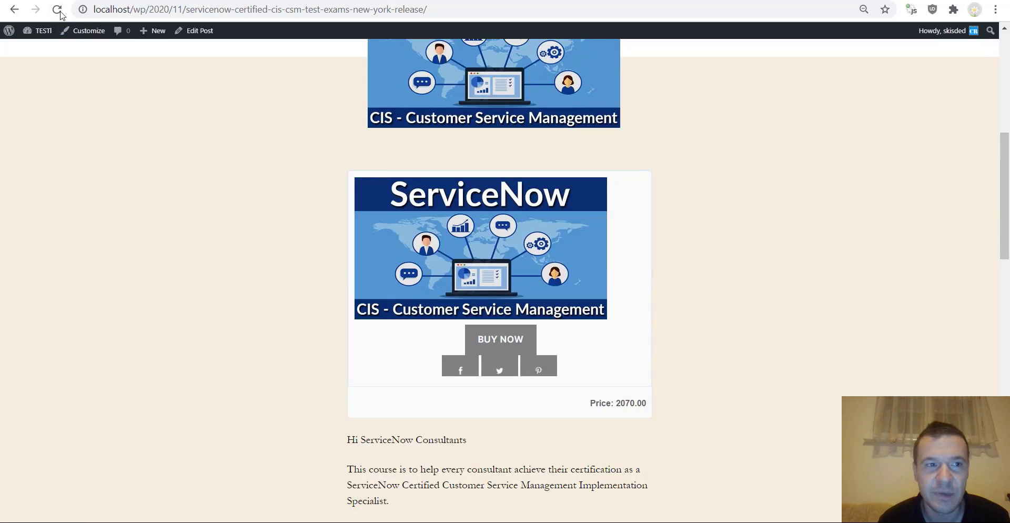
pyautogui.click(58, 10)
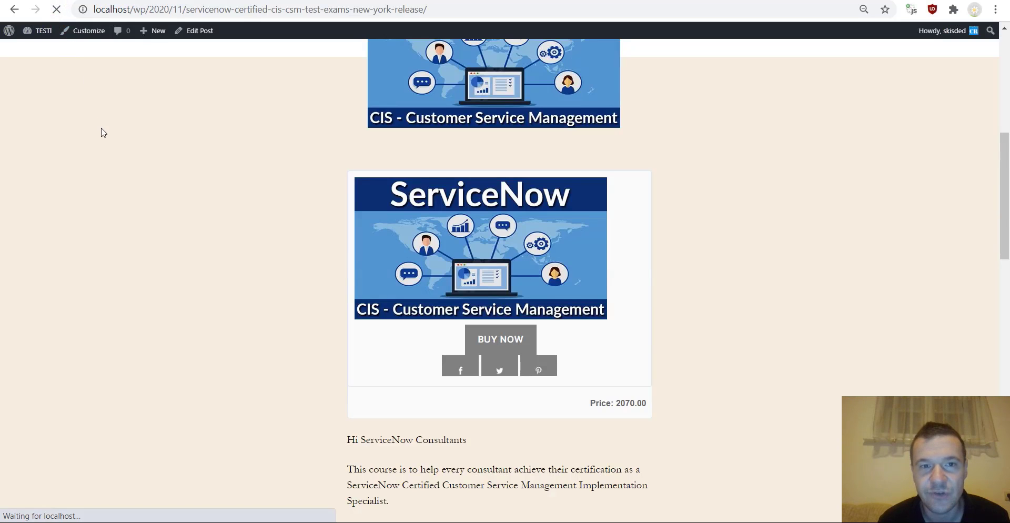
pyautogui.scroll(-2, 104, 153)
pyautogui.scroll(-8, 116, 169)
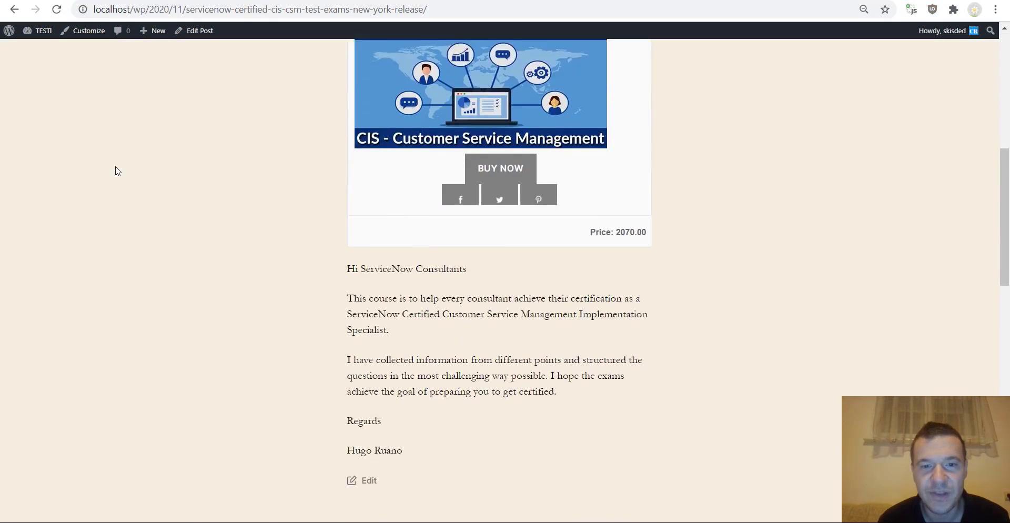
pyautogui.scroll(-5, 116, 176)
pyautogui.scroll(6, 116, 184)
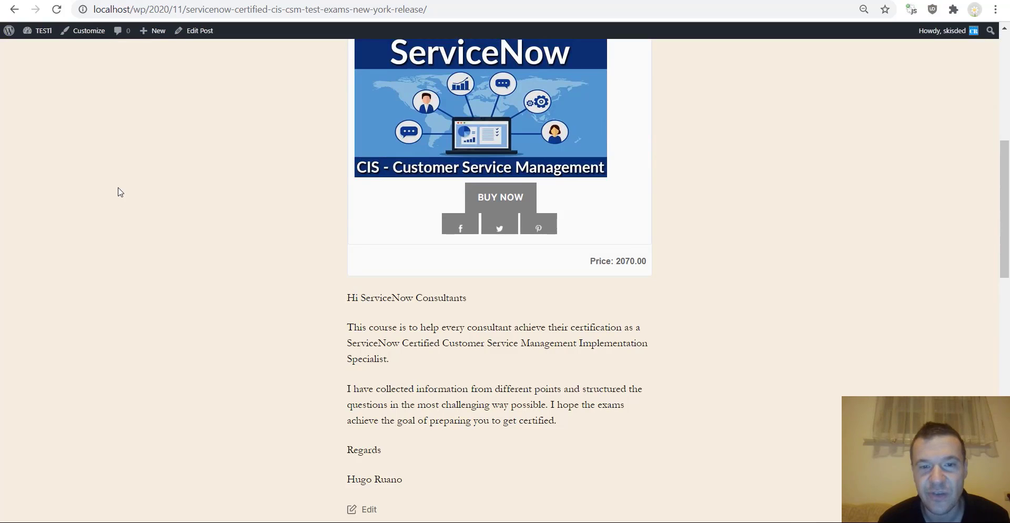
# - Follow the post's BUY NOW affiliate link to the Udemy ServiceNow CIS CSM course page
pyautogui.click(504, 198)
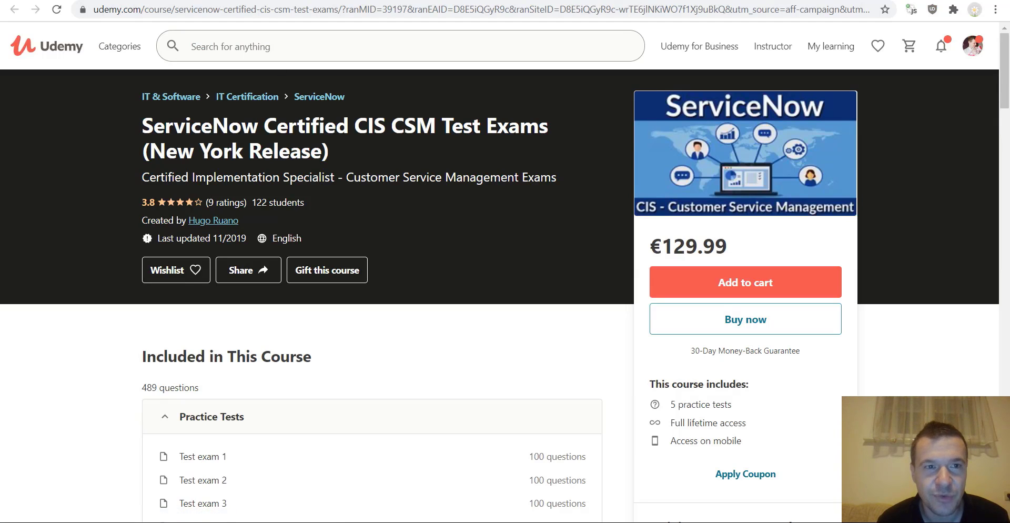
pyautogui.hotkey('ctrl', 'Tab')
# - Switch to the Rakuten publisher dashboard showing 74 clicks, 0 impressions and $0.00 commissions
pyautogui.hotkey('ctrl', 'Tab')
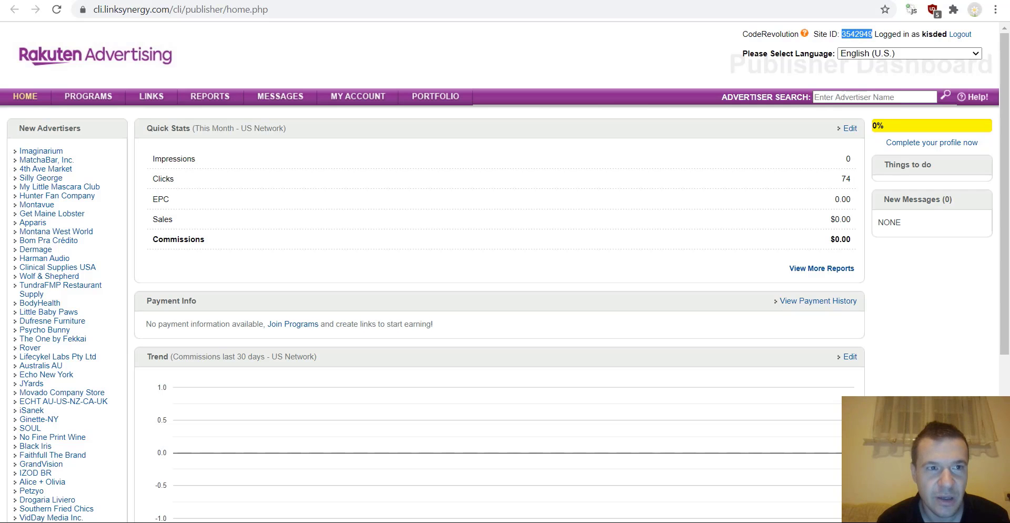
pyautogui.hotkey('ctrl', 'Tab')
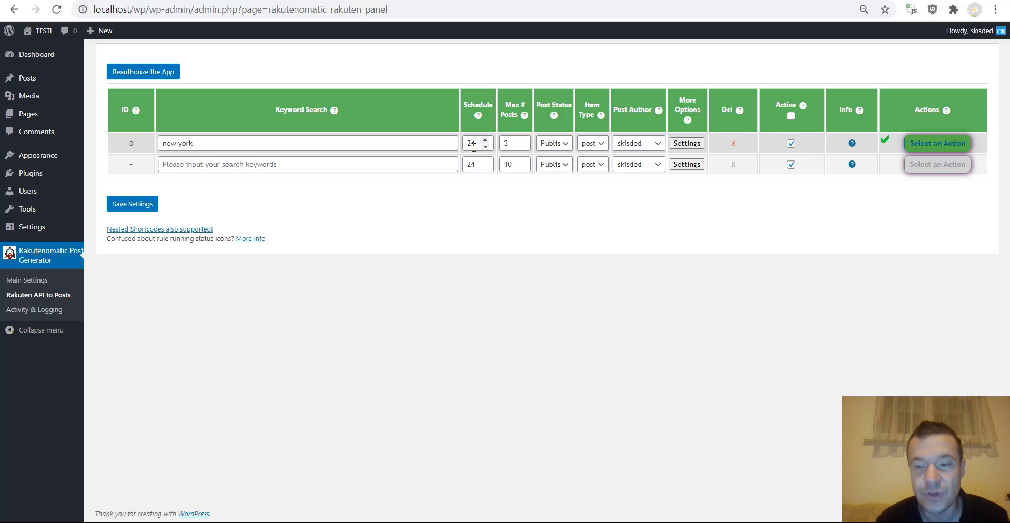
# - Review rule 0's schedule 24, max posts 3, status, item type post and author, then open Settings
pyautogui.doubleClick(467, 144)
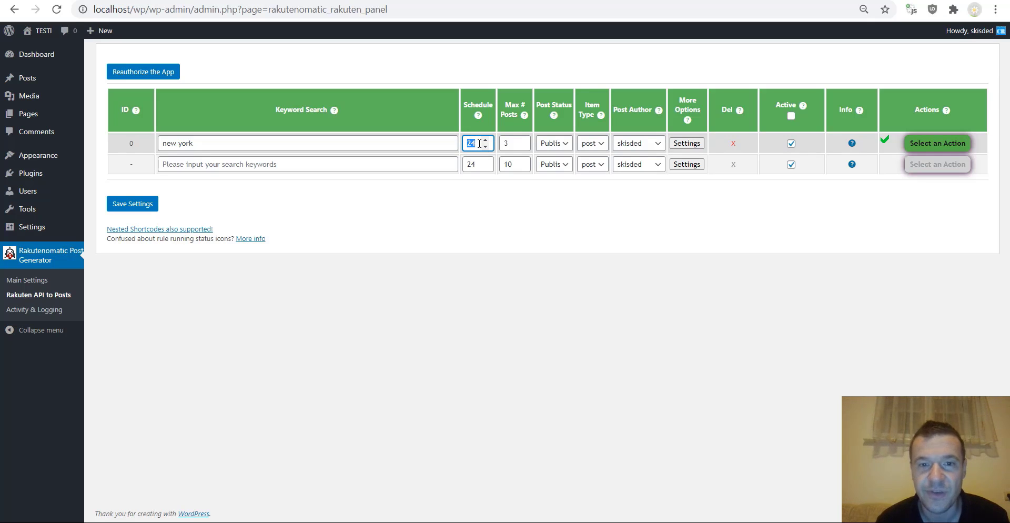
pyautogui.click(508, 144)
pyautogui.doubleClick(511, 145)
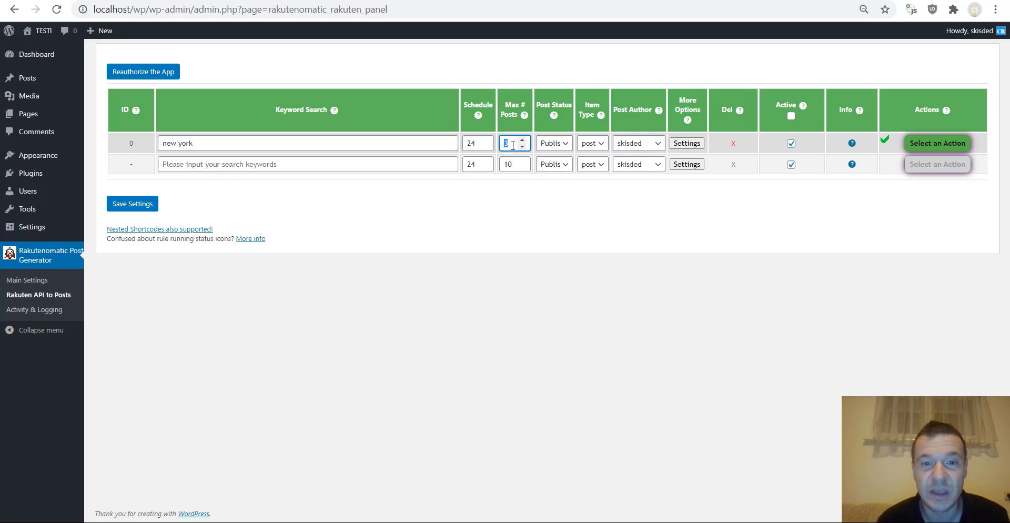
pyautogui.click(550, 143)
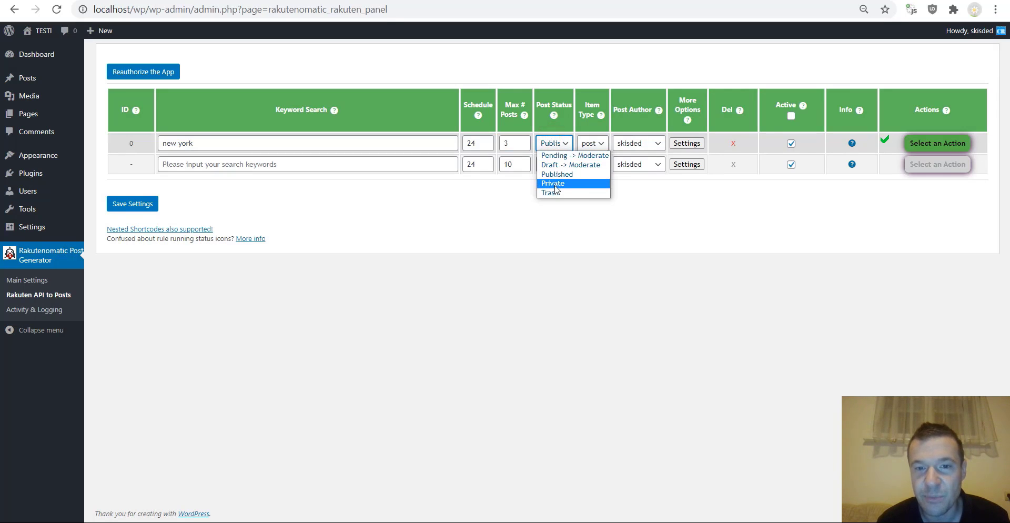
pyautogui.click(588, 144)
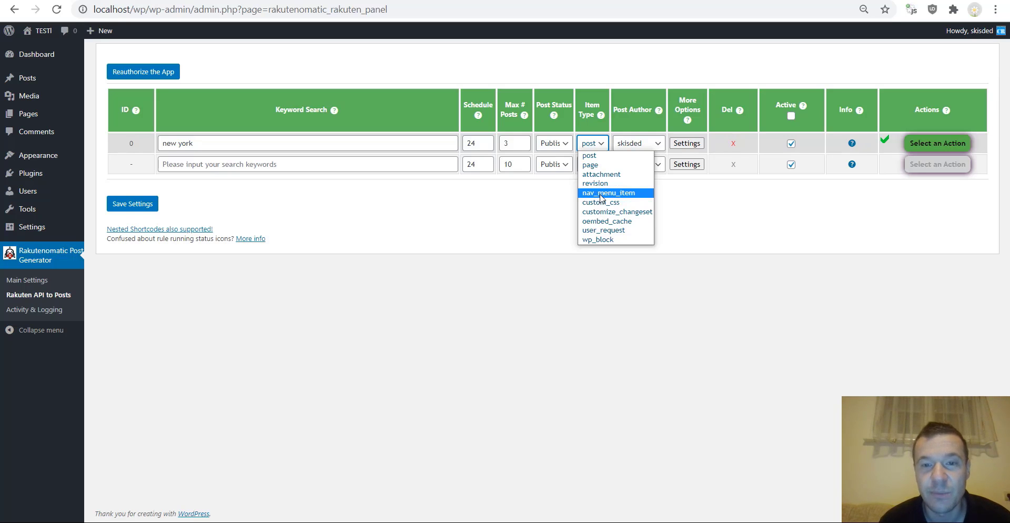
pyautogui.click(624, 155)
pyautogui.click(638, 143)
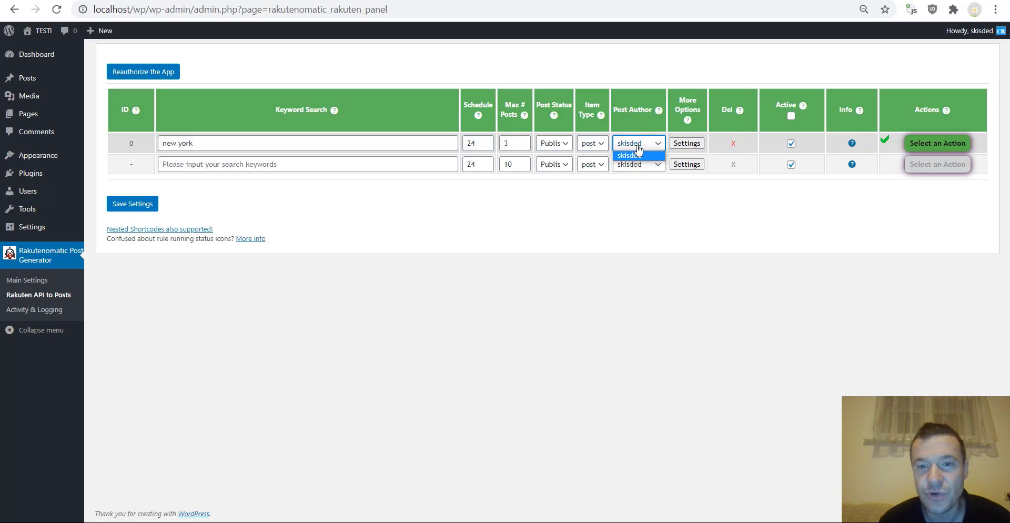
pyautogui.click(638, 153)
pyautogui.click(686, 143)
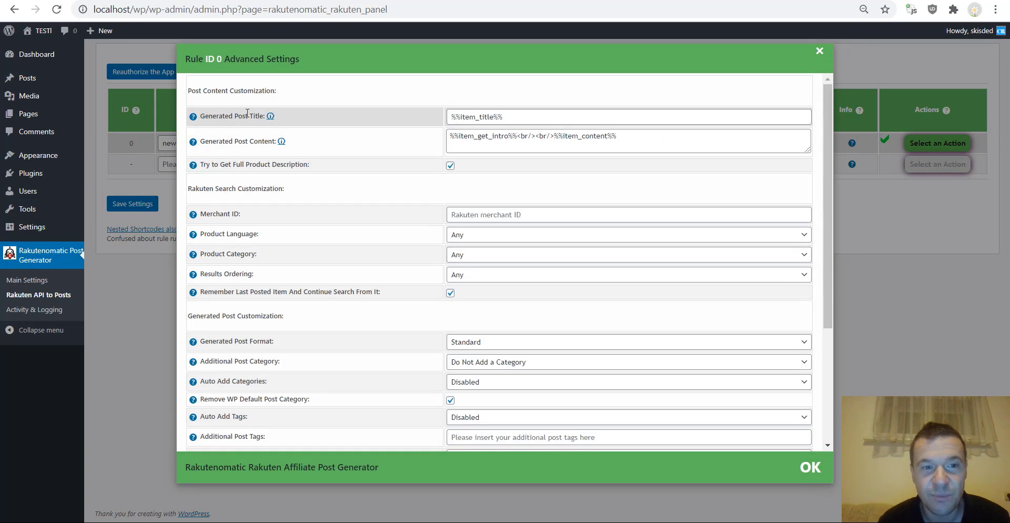
# - Review the %%item_title%% post title template and the available title and content shortcodes
pyautogui.moveTo(513, 116); pyautogui.dragTo(453, 119)
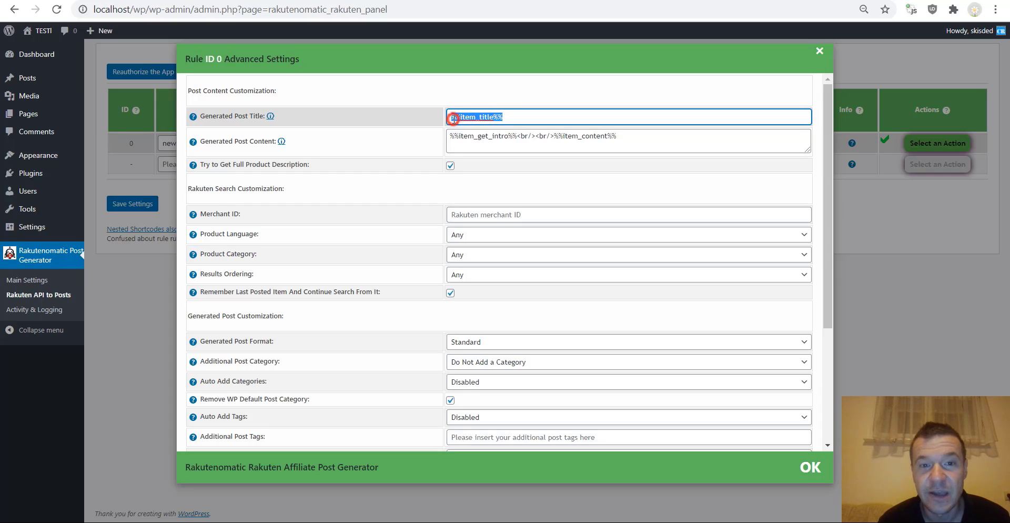
pyautogui.click(417, 110)
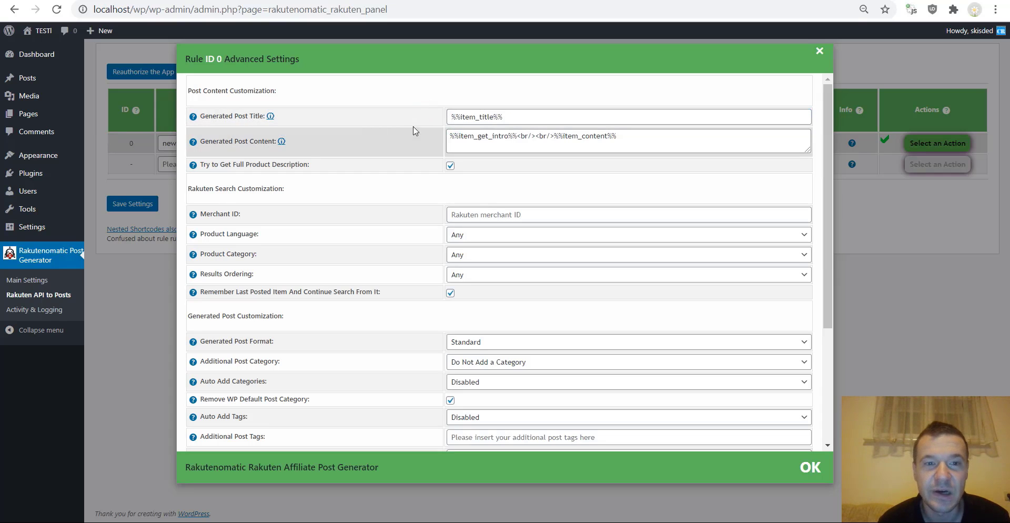
pyautogui.moveTo(190, 121)
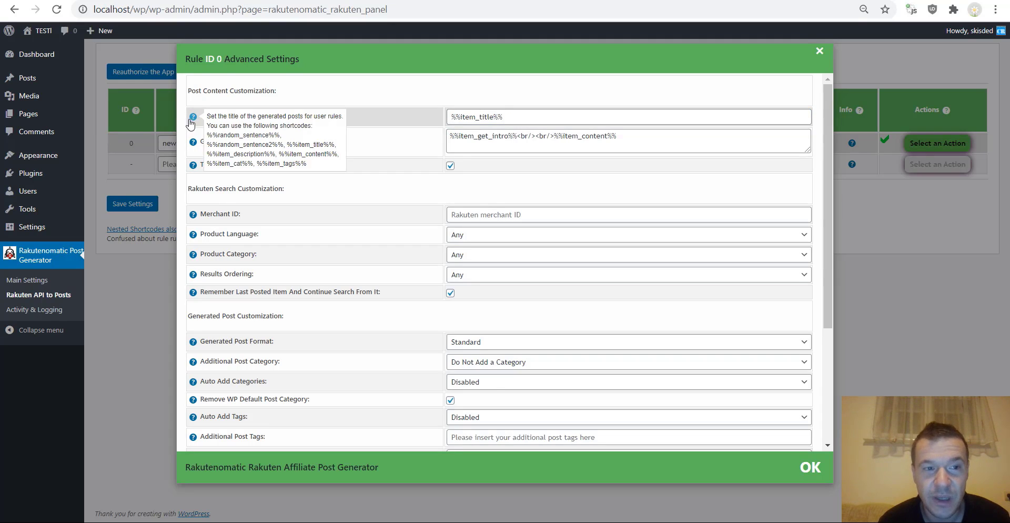
pyautogui.moveTo(207, 135); pyautogui.dragTo(310, 164)
pyautogui.click(392, 122)
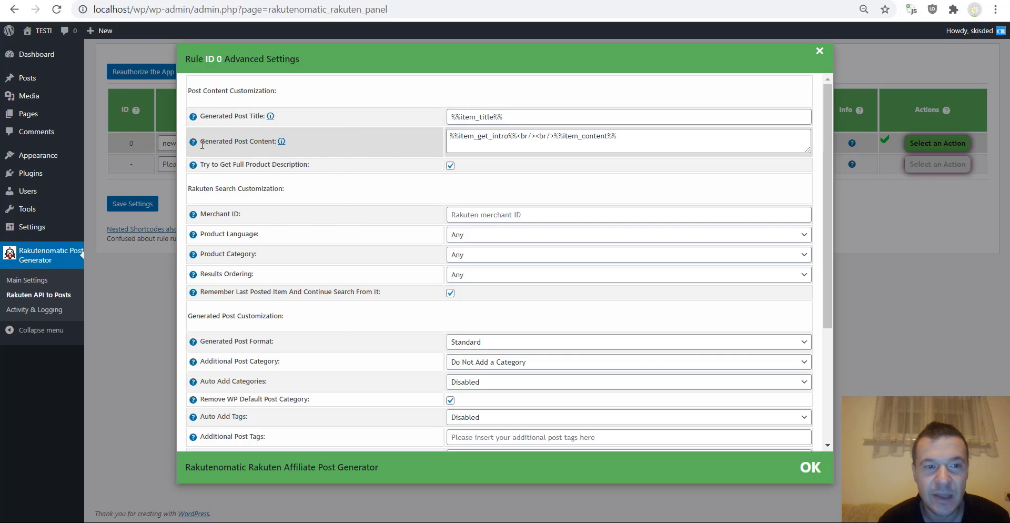
pyautogui.moveTo(193, 143)
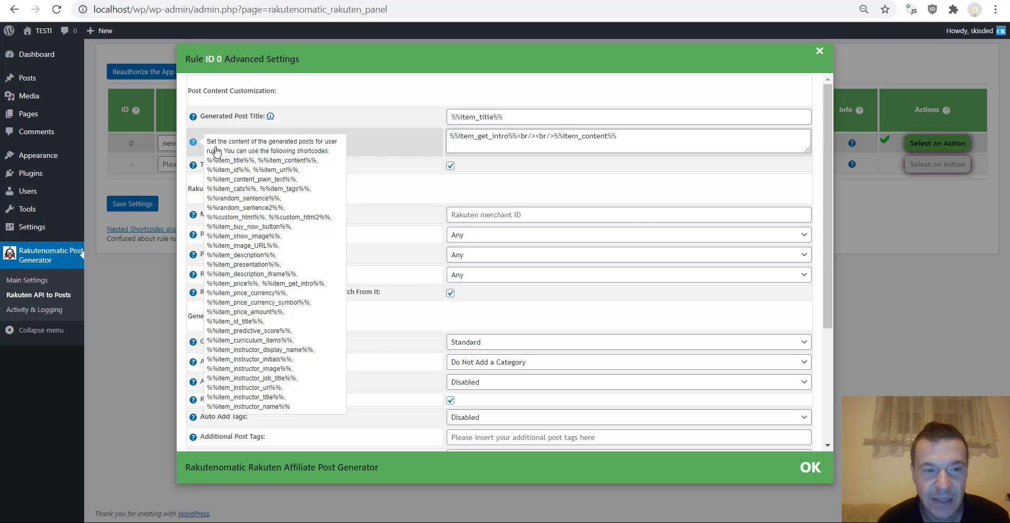
pyautogui.moveTo(220, 199); pyautogui.dragTo(289, 402)
pyautogui.scroll(-3, 288, 293)
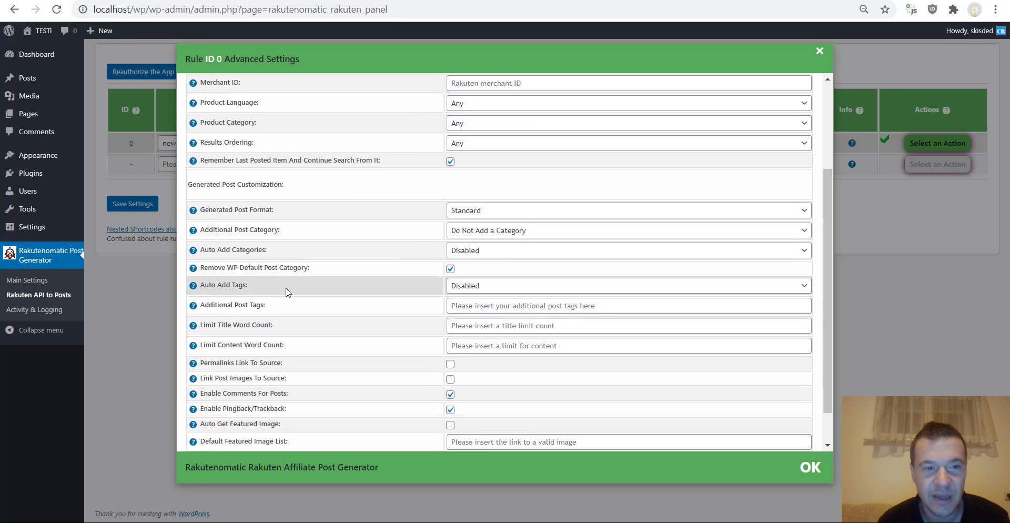
pyautogui.scroll(3, 288, 292)
pyautogui.moveTo(193, 142)
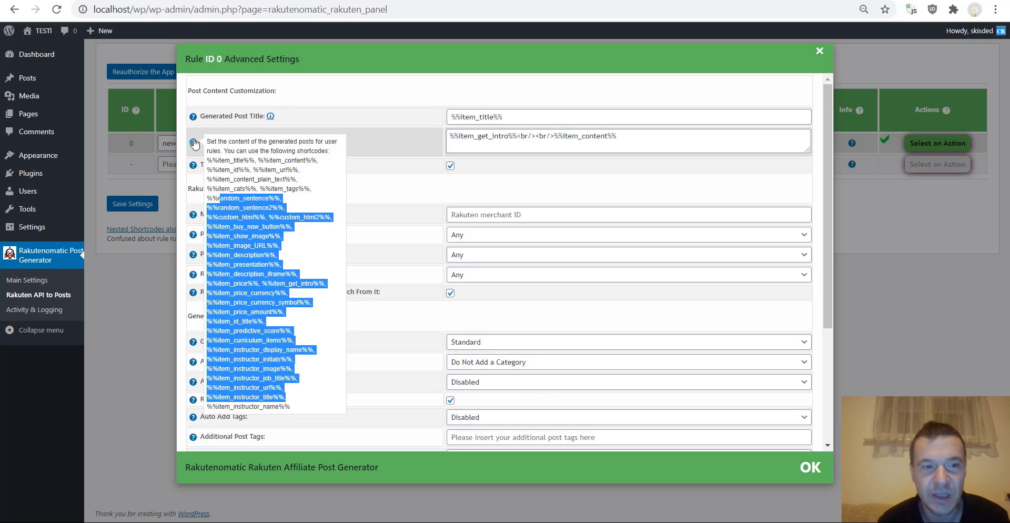
pyautogui.click(258, 211)
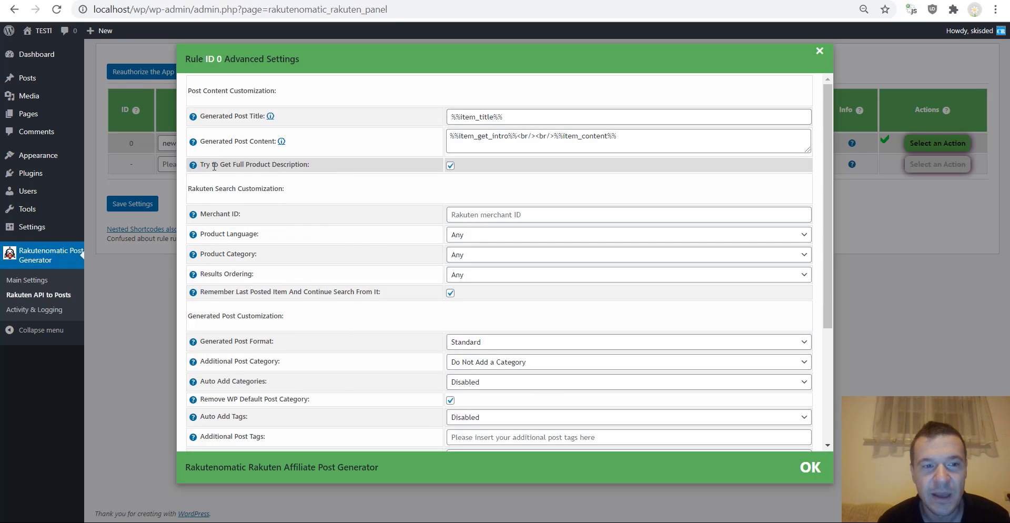
# - Look over the Try to Get Full Product Description option, then switch to the Rakuten dashboard
pyautogui.moveTo(214, 166); pyautogui.dragTo(300, 165)
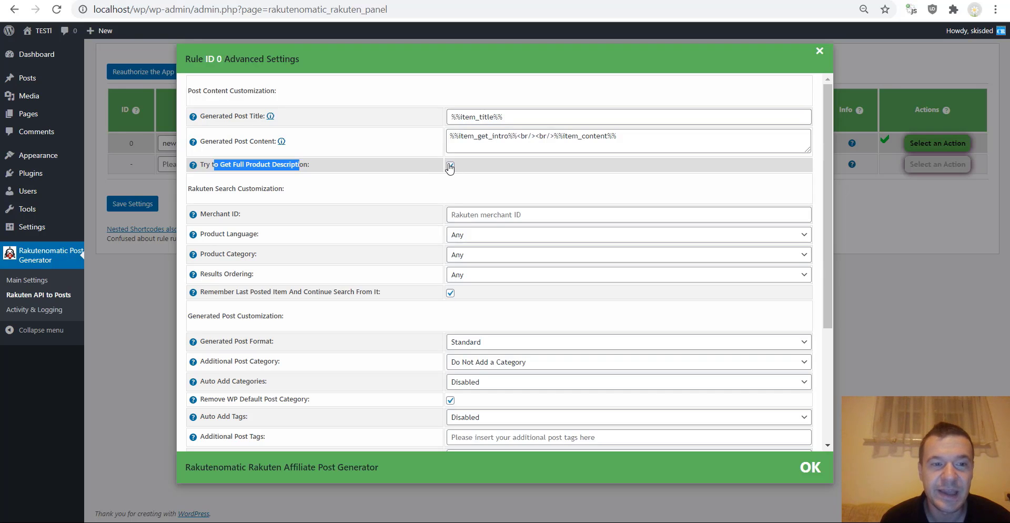
pyautogui.click(314, 164)
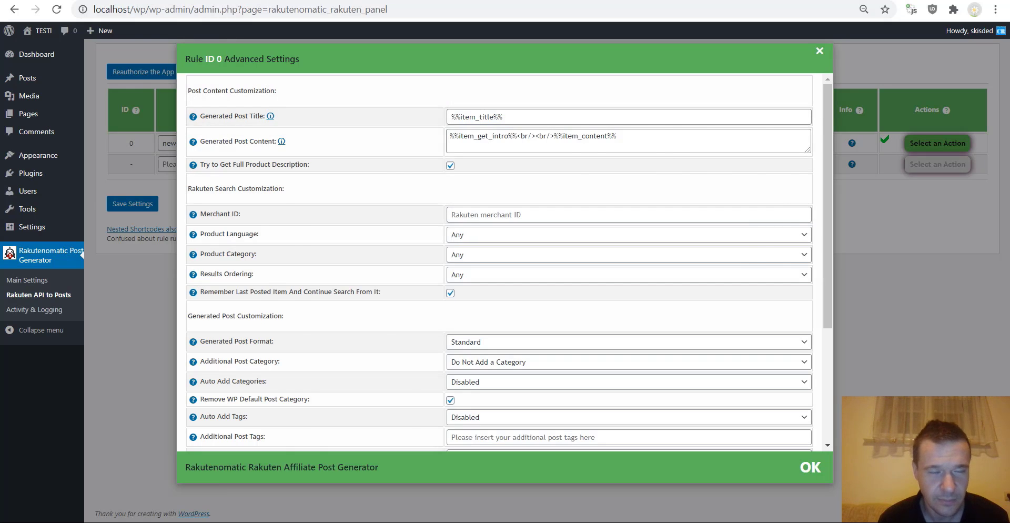
pyautogui.hotkey('ctrl', 'Tab')
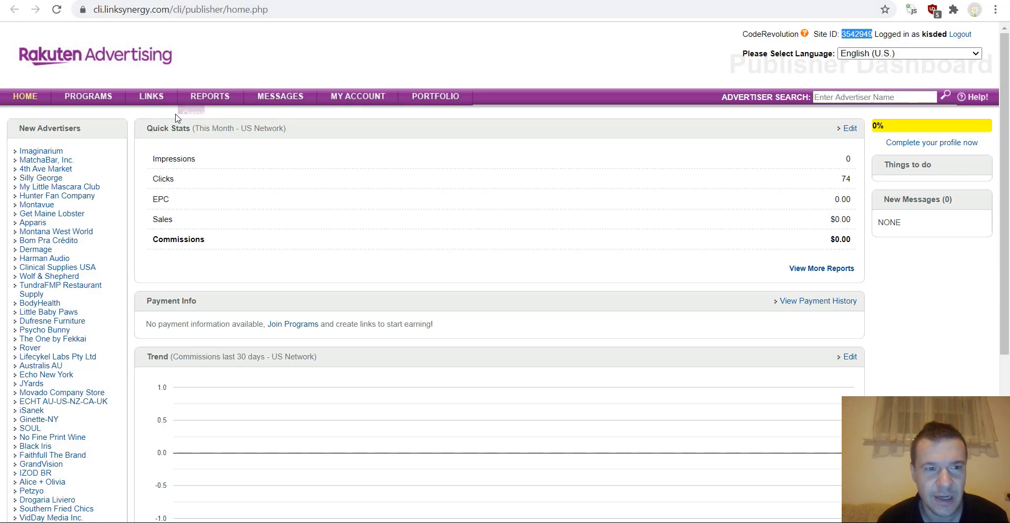
# - Open the advertiser list and select Pearson Education (InformIT) to see its 8% InformIT Baseline offer
pyautogui.click(88, 95)
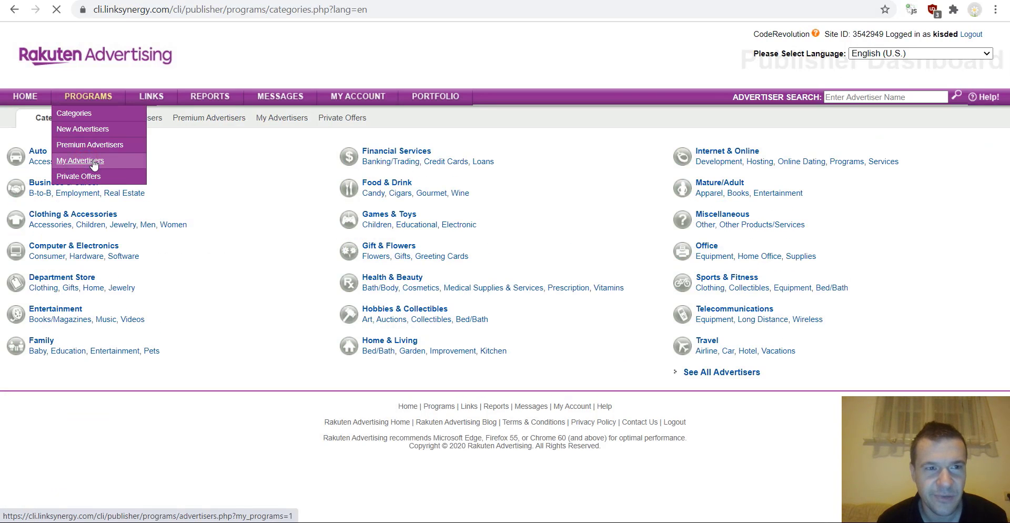
pyautogui.scroll(-3, 179, 273)
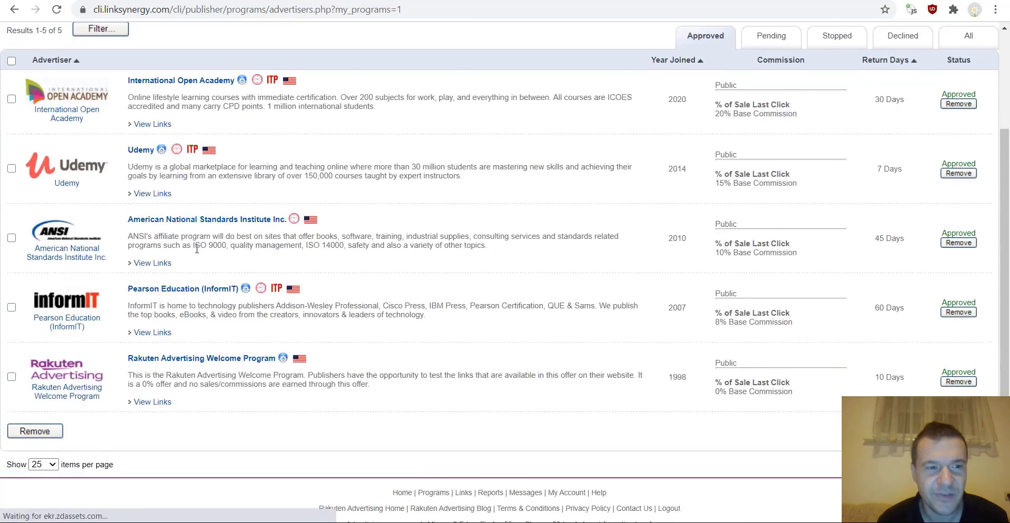
pyautogui.scroll(3, 176, 277)
pyautogui.scroll(-2, 176, 276)
pyautogui.scroll(2, 176, 269)
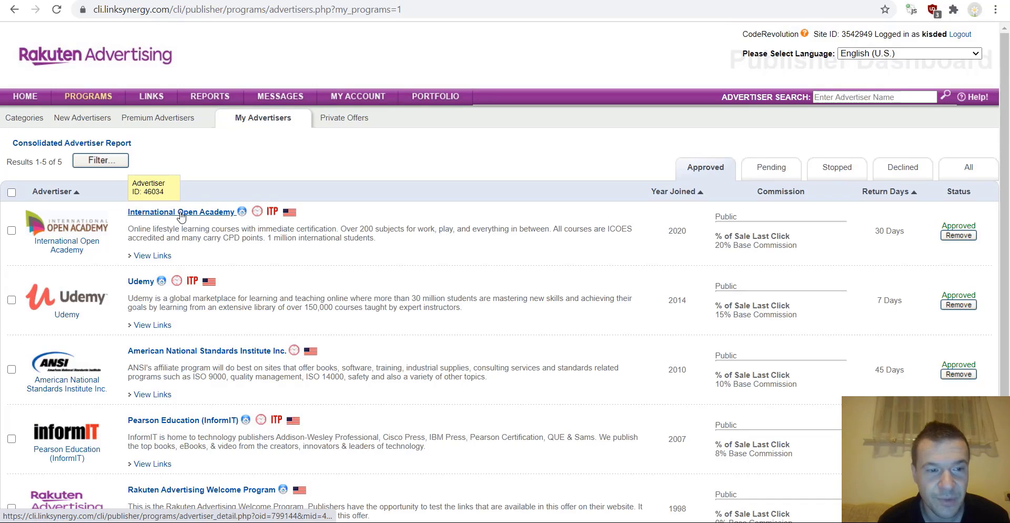
pyautogui.moveTo(164, 284)
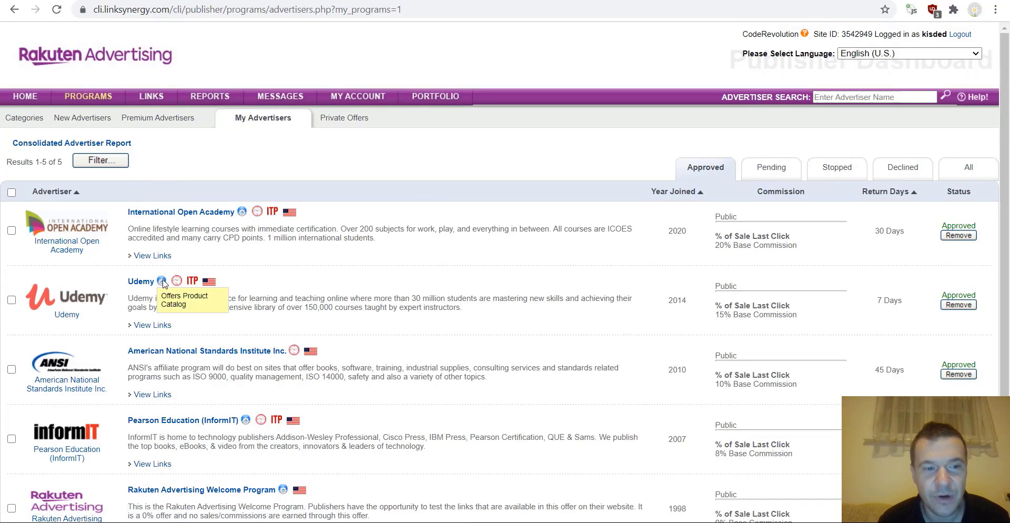
pyautogui.moveTo(243, 216)
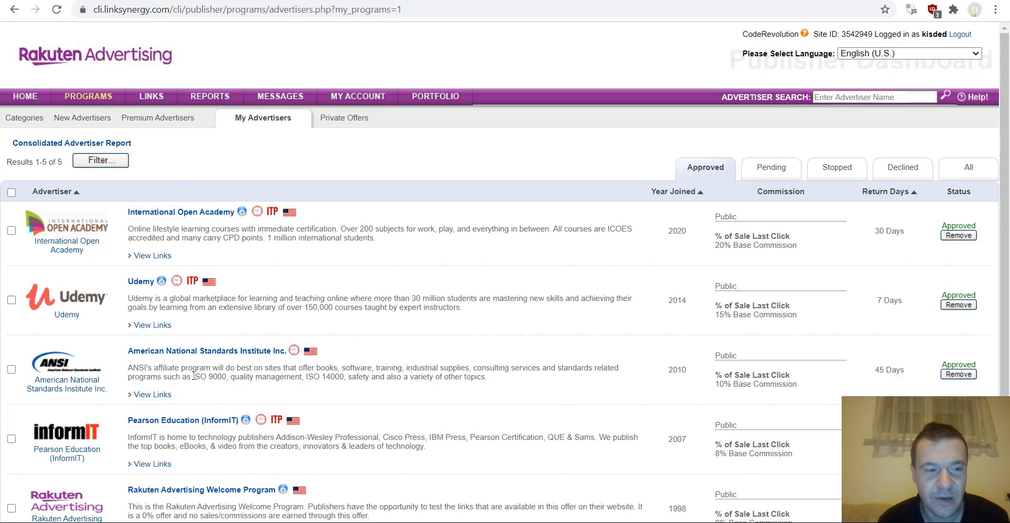
pyautogui.moveTo(248, 425)
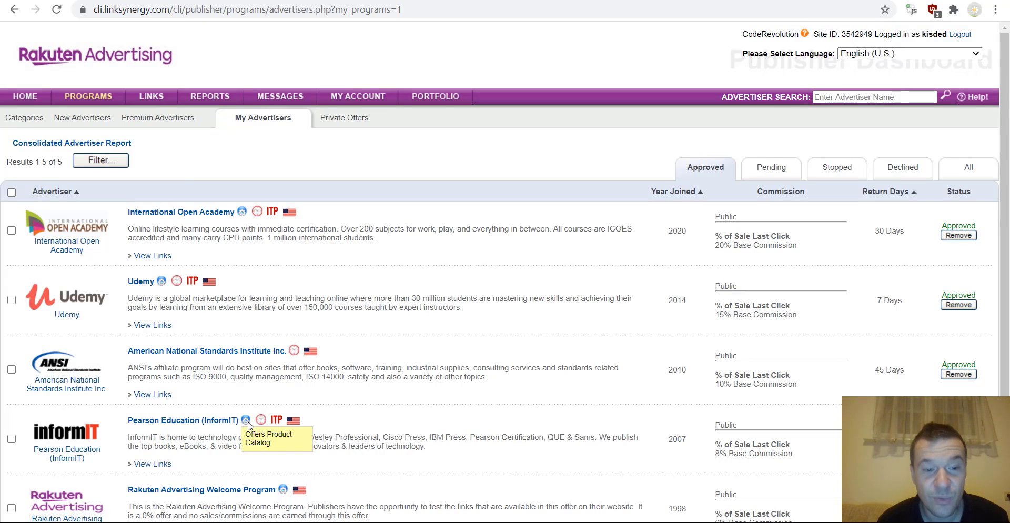
pyautogui.scroll(-3, 248, 425)
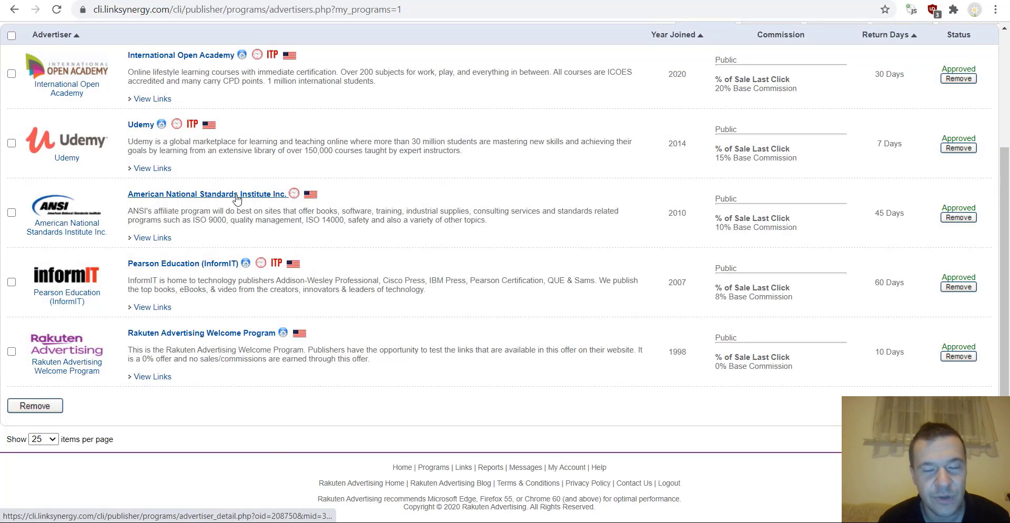
pyautogui.click(194, 266)
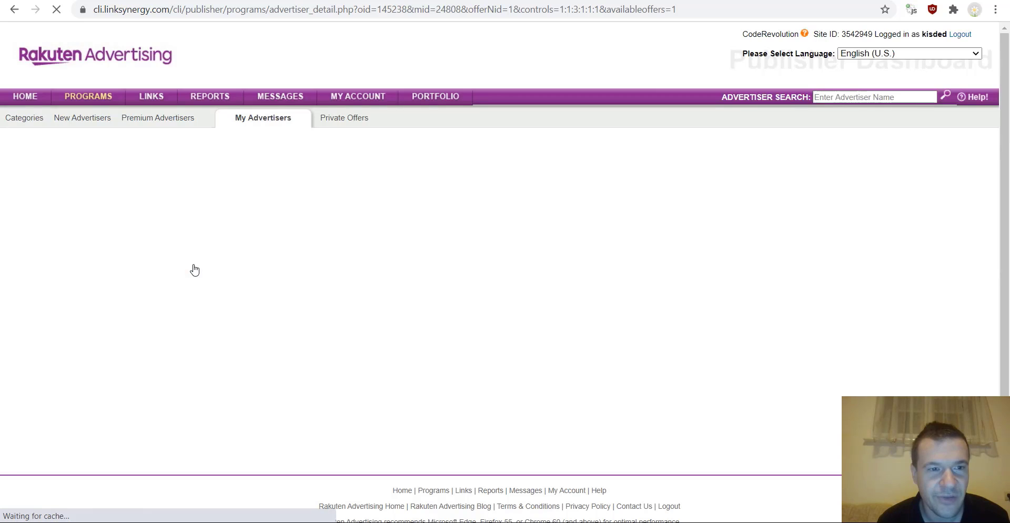
# - Select merchant ID 24808 in InformIT's page address, then go back to the previous page
pyautogui.click(417, 6)
pyautogui.moveTo(444, 10); pyautogui.dragTo(462, 9)
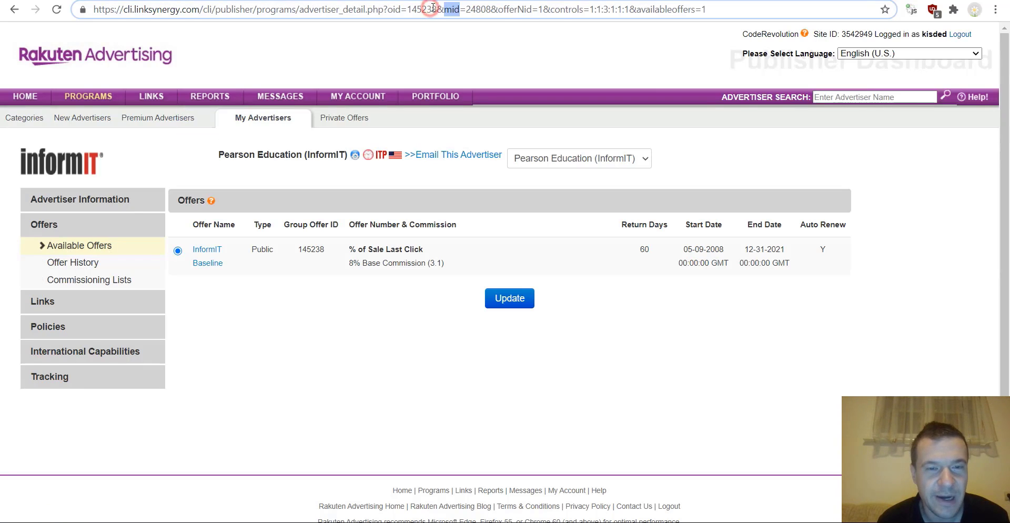
pyautogui.doubleClick(475, 9)
pyautogui.hotkey('ctrl', 'c')
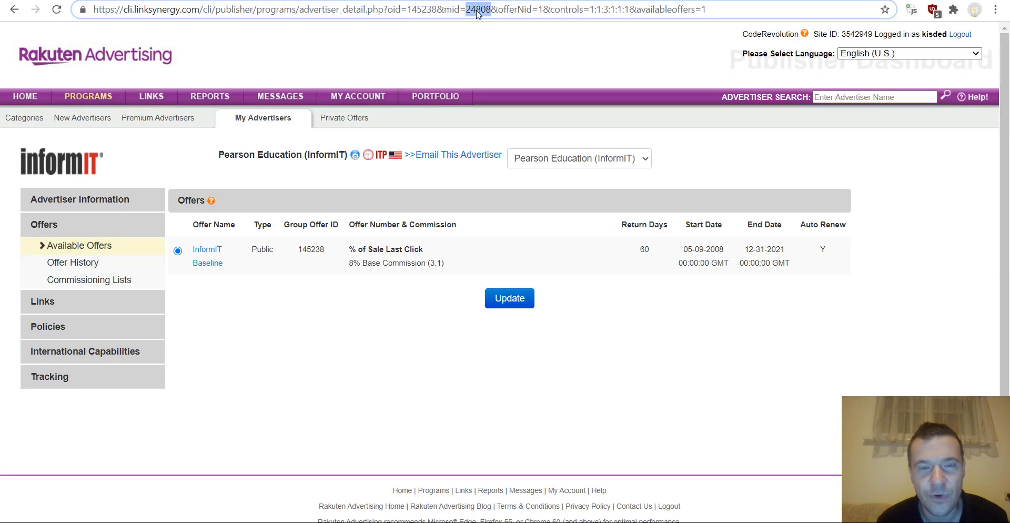
pyautogui.click(14, 10)
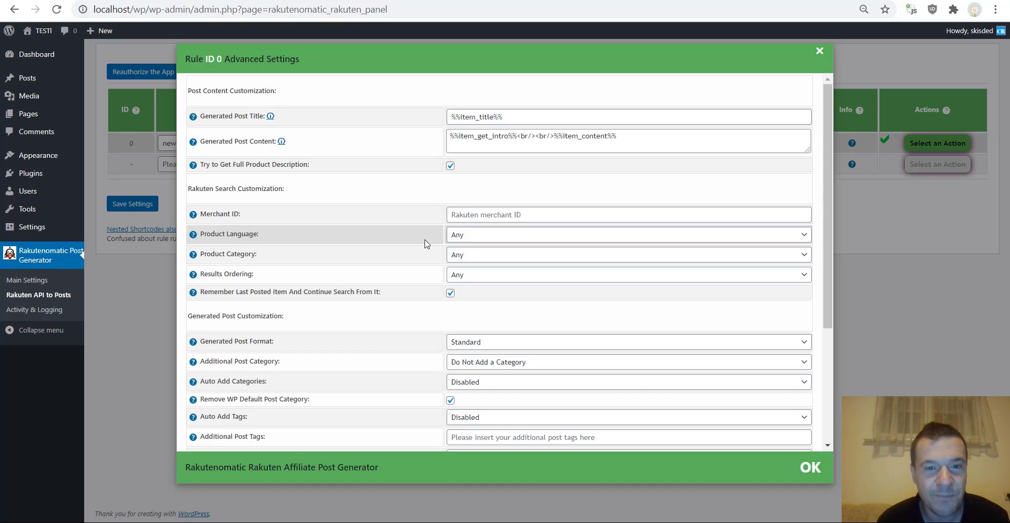
pyautogui.click(458, 214)
pyautogui.hotkey('ctrl', 'v')
pyautogui.doubleClick(462, 215)
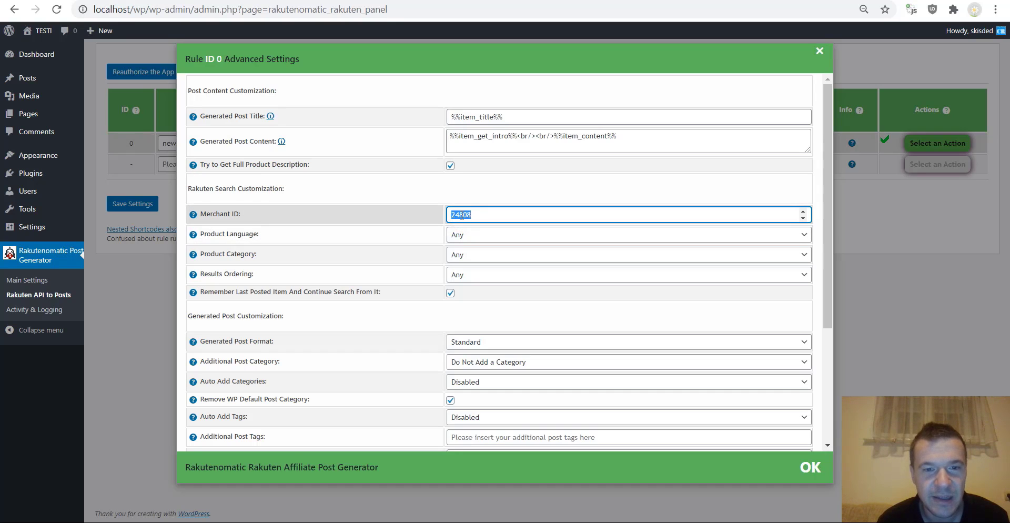
pyautogui.press('BackSpace')
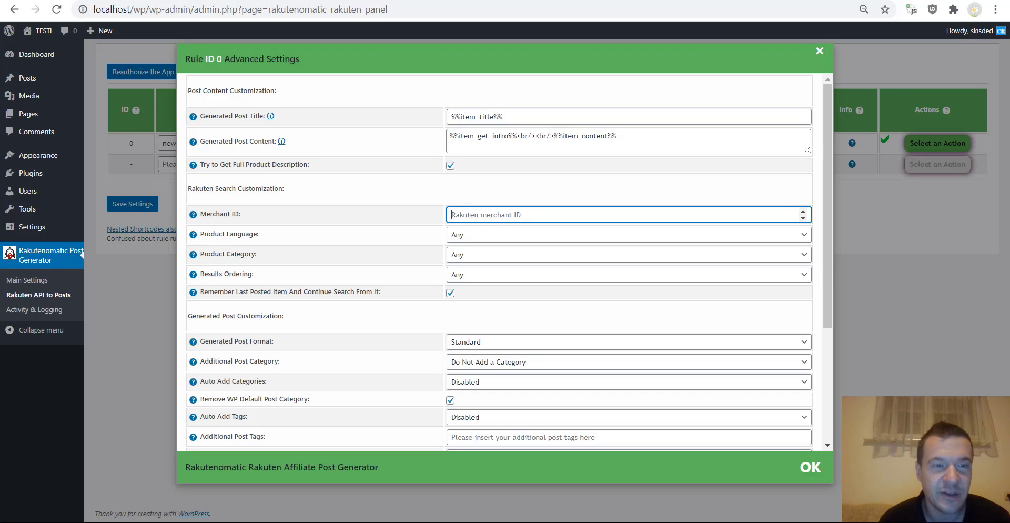
pyautogui.click(480, 235)
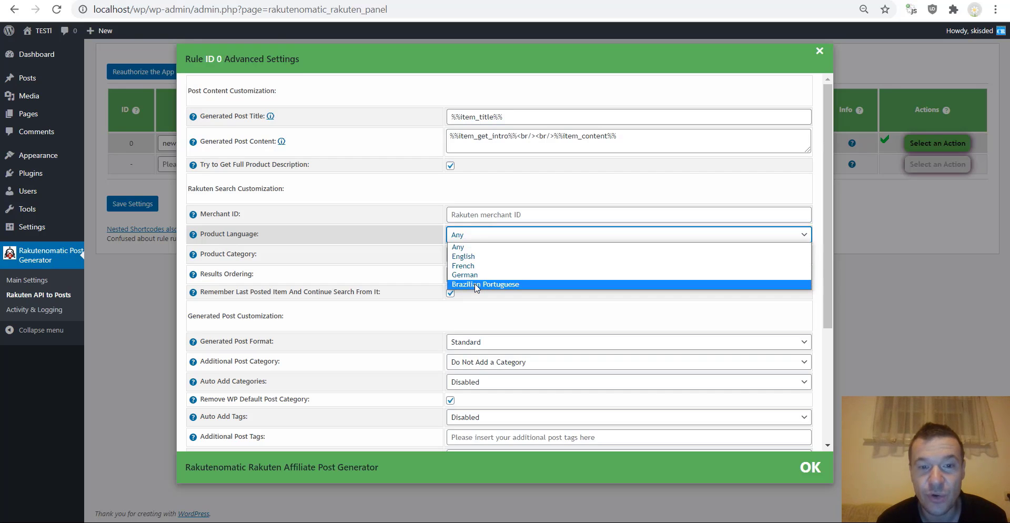
pyautogui.click(398, 247)
pyautogui.click(462, 255)
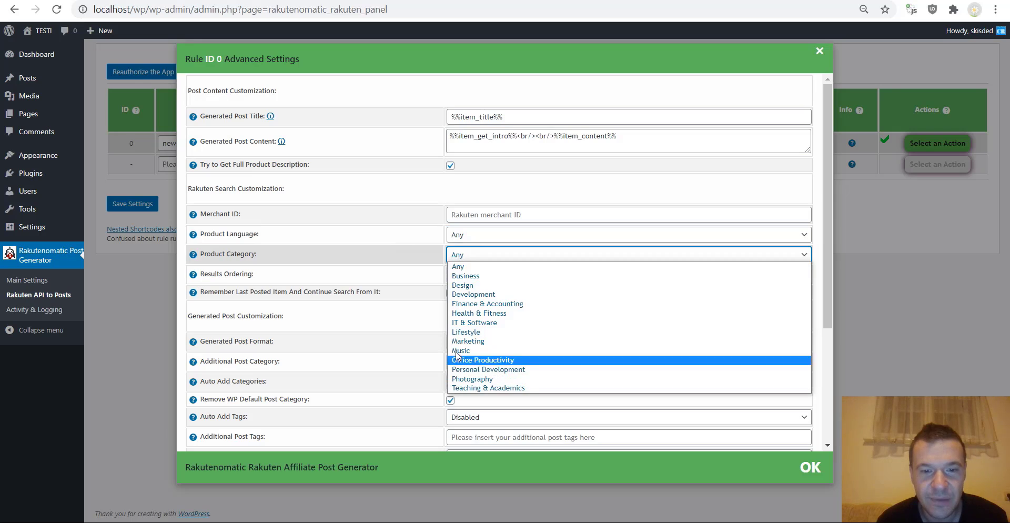
pyautogui.click(420, 249)
pyautogui.click(453, 274)
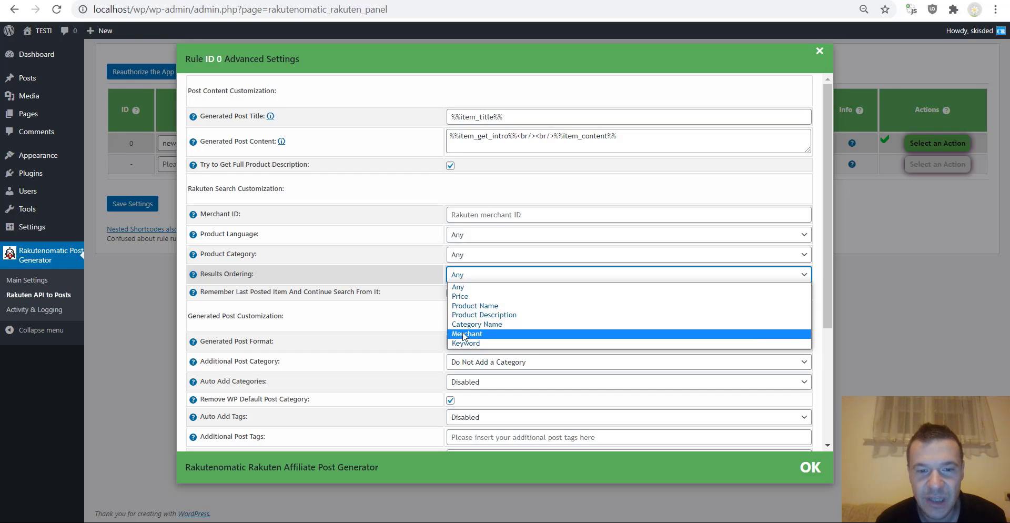
pyautogui.click(417, 259)
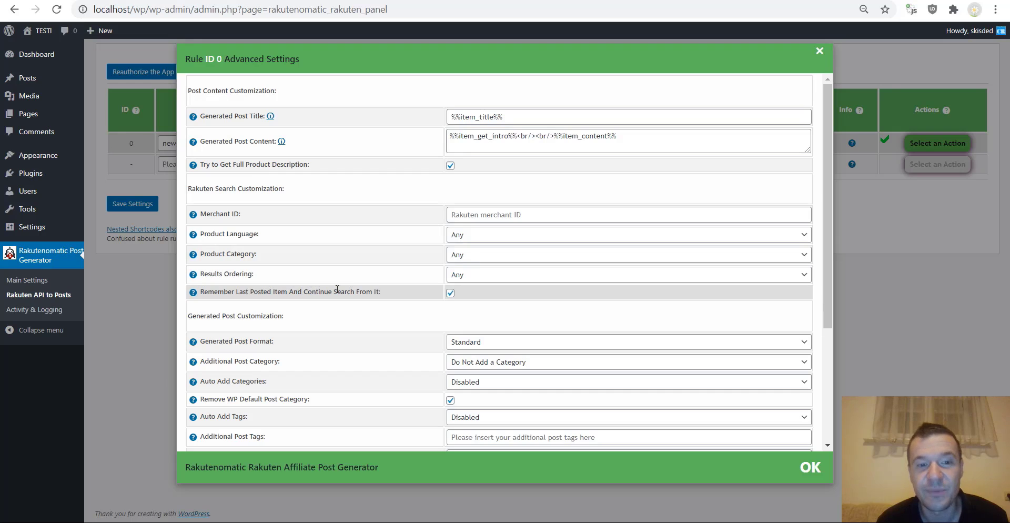
pyautogui.click(376, 291)
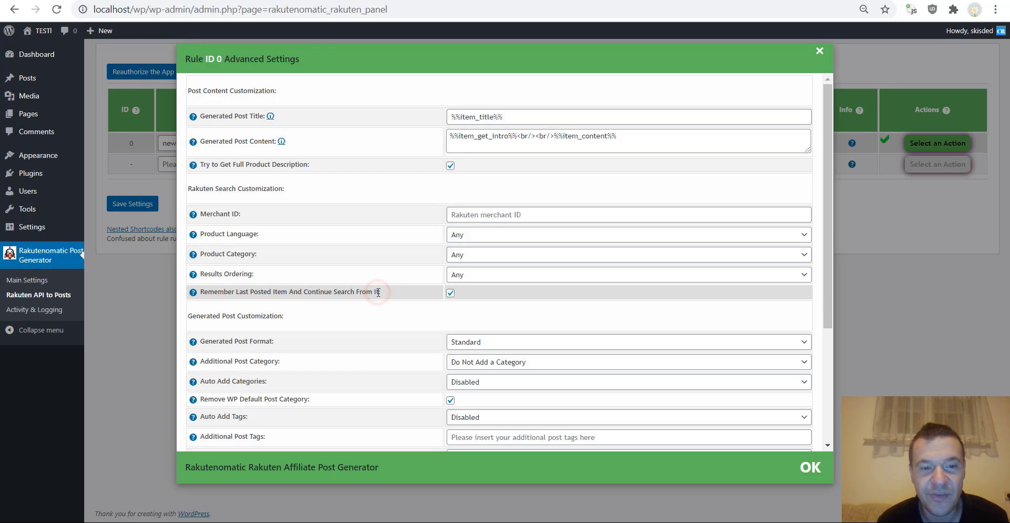
pyautogui.moveTo(376, 291); pyautogui.dragTo(199, 289)
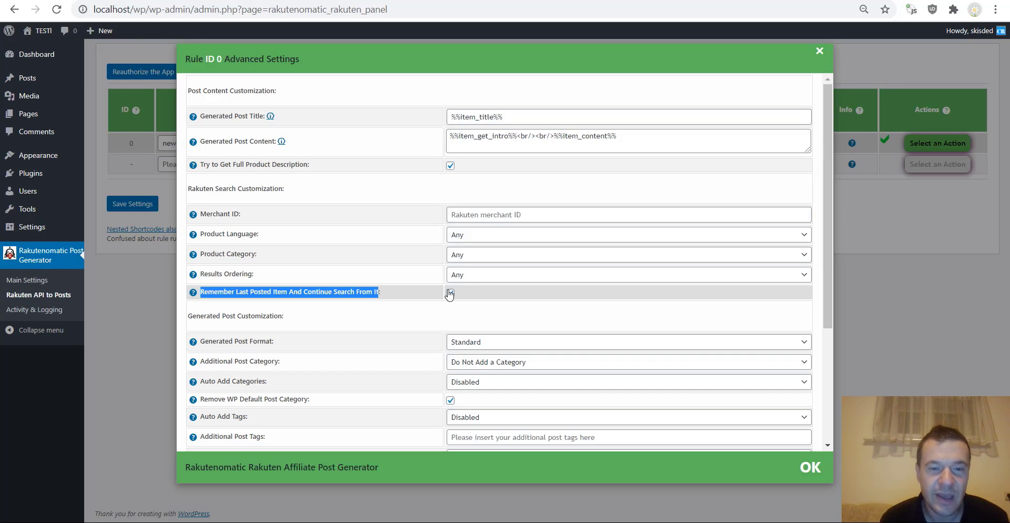
pyautogui.click(450, 293)
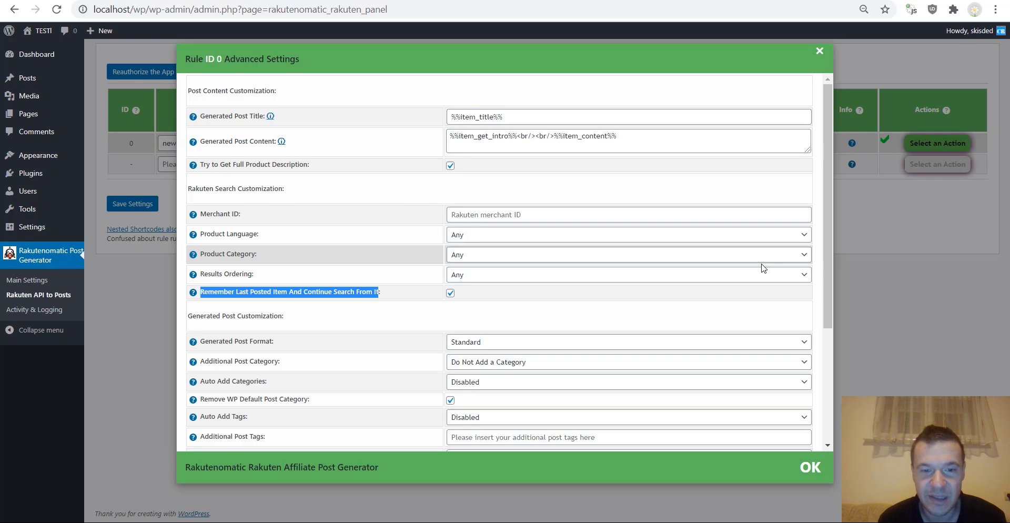
pyautogui.scroll(-3, 388, 318)
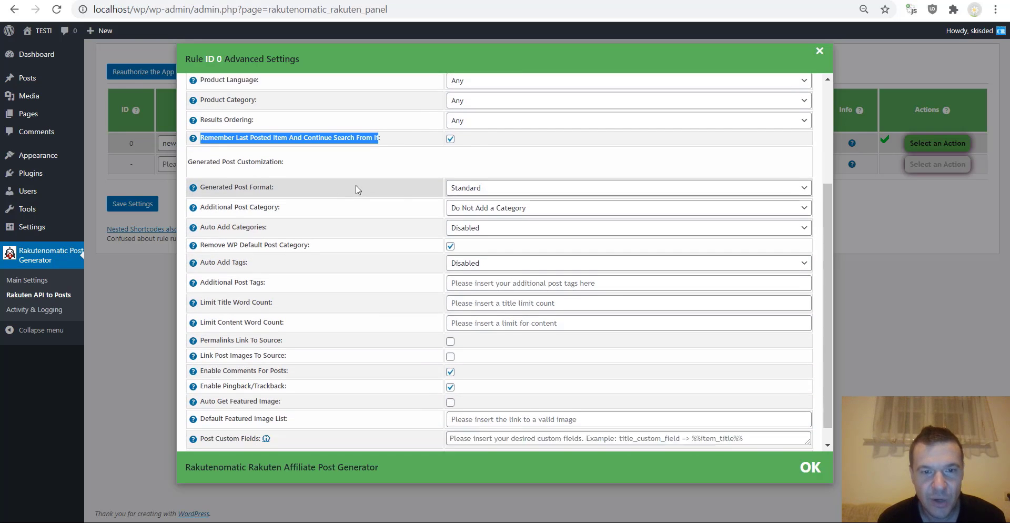
pyautogui.click(420, 167)
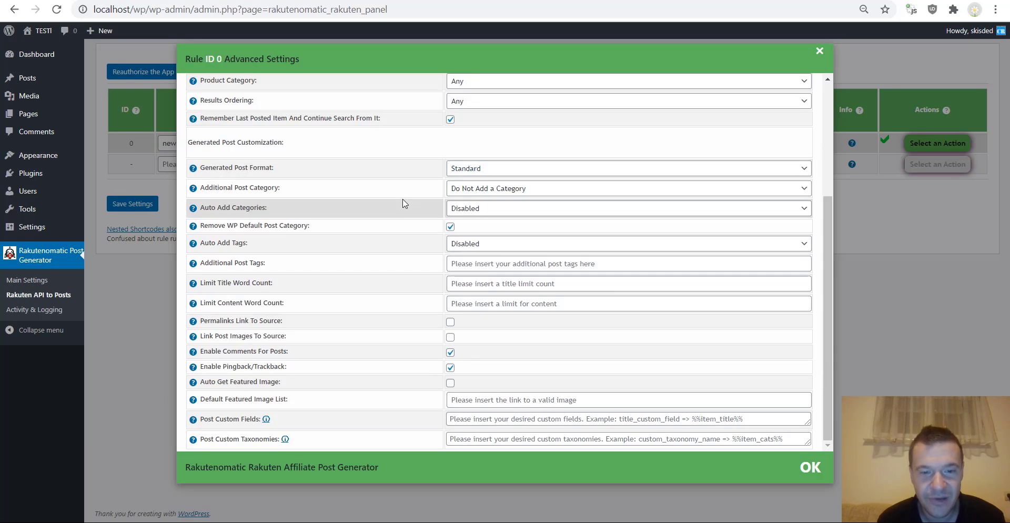
pyautogui.click(476, 170)
pyautogui.click(475, 169)
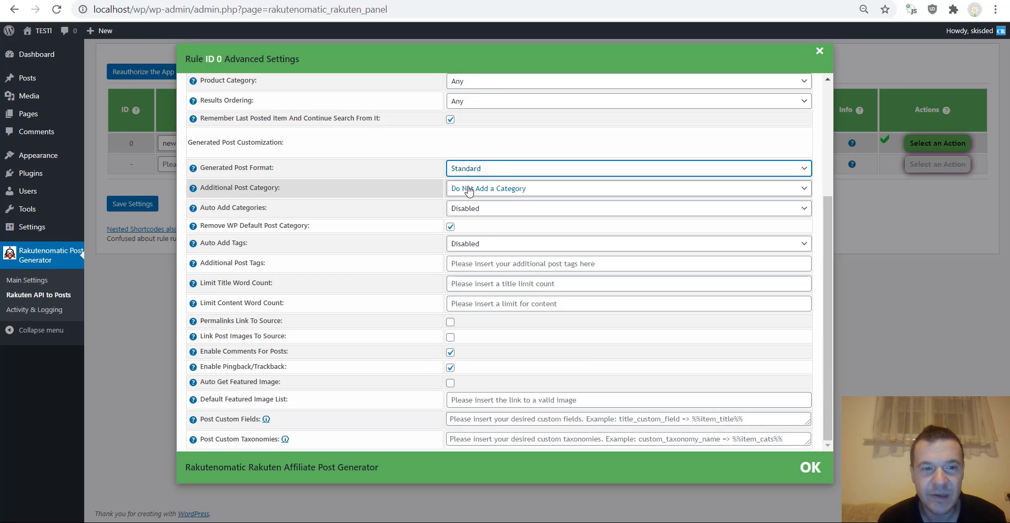
pyautogui.click(468, 189)
pyautogui.click(468, 198)
pyautogui.click(468, 209)
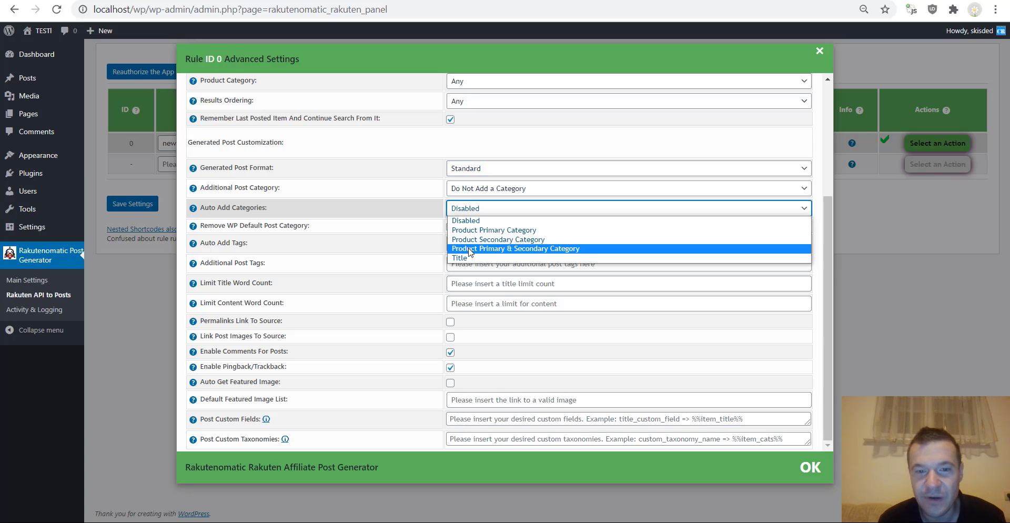
pyautogui.click(398, 206)
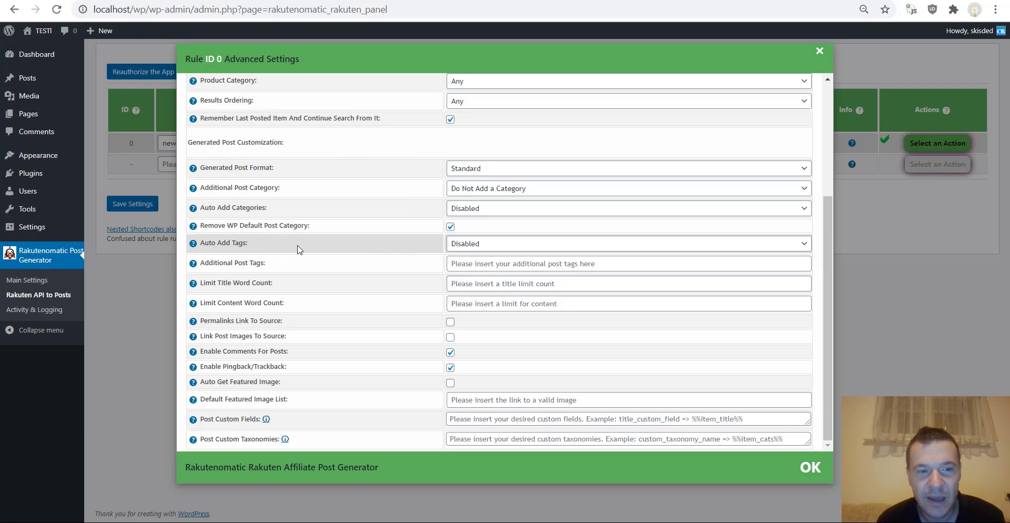
pyautogui.click(470, 244)
pyautogui.click(472, 243)
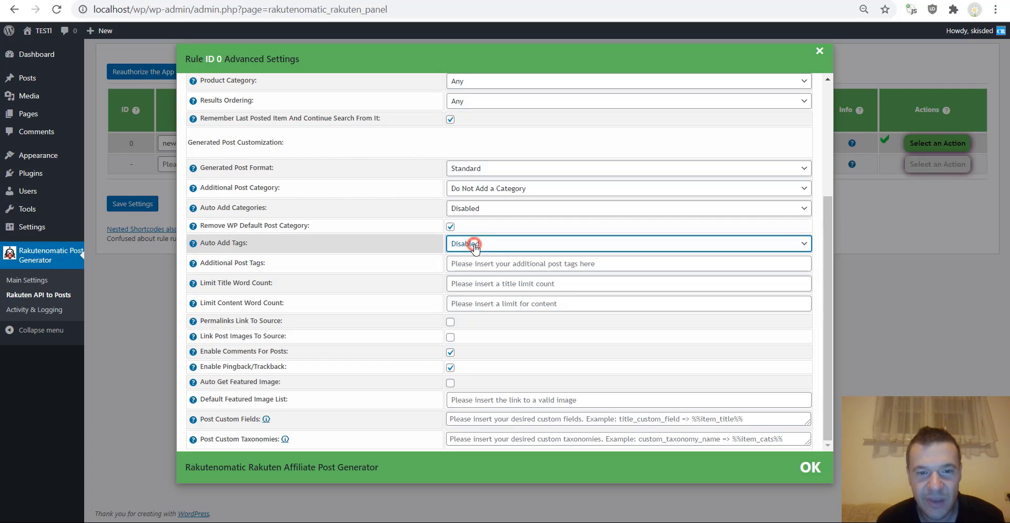
pyautogui.moveTo(234, 263); pyautogui.dragTo(261, 264)
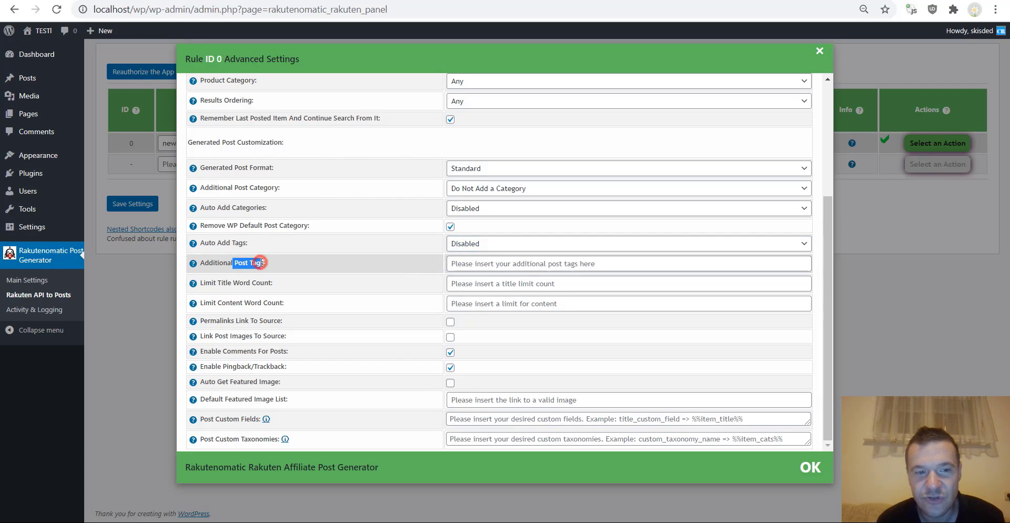
pyautogui.click(459, 261)
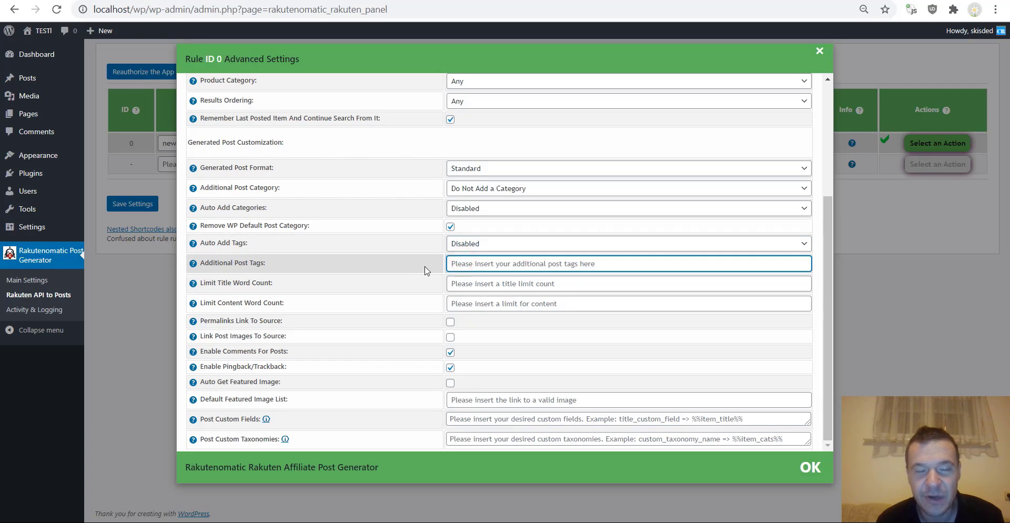
pyautogui.click(394, 261)
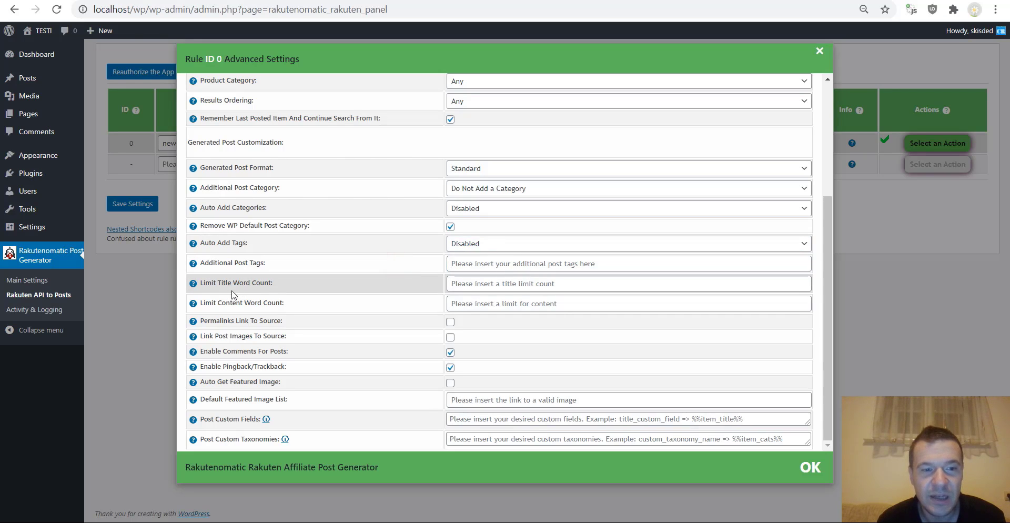
pyautogui.click(465, 283)
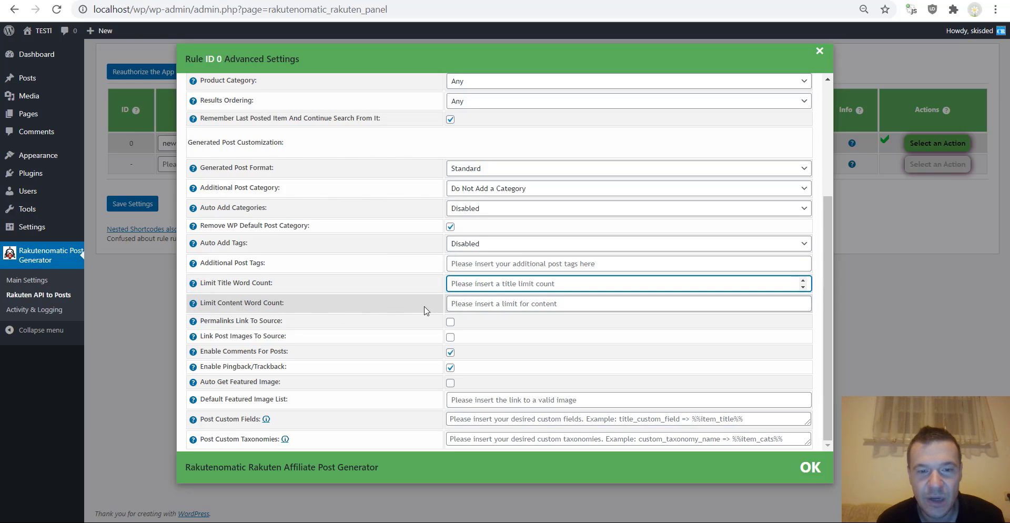
pyautogui.moveTo(227, 320); pyautogui.dragTo(251, 318)
pyautogui.click(252, 317)
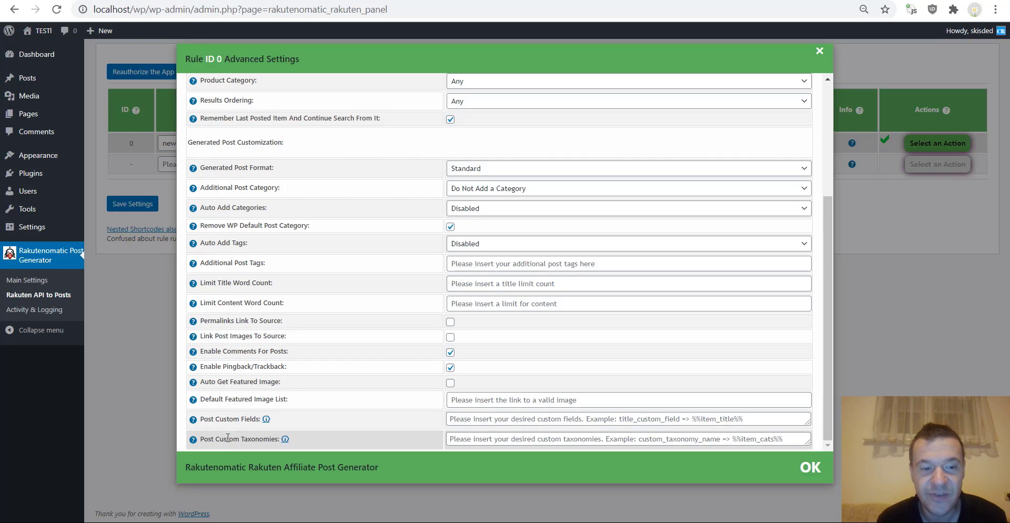
pyautogui.moveTo(193, 419)
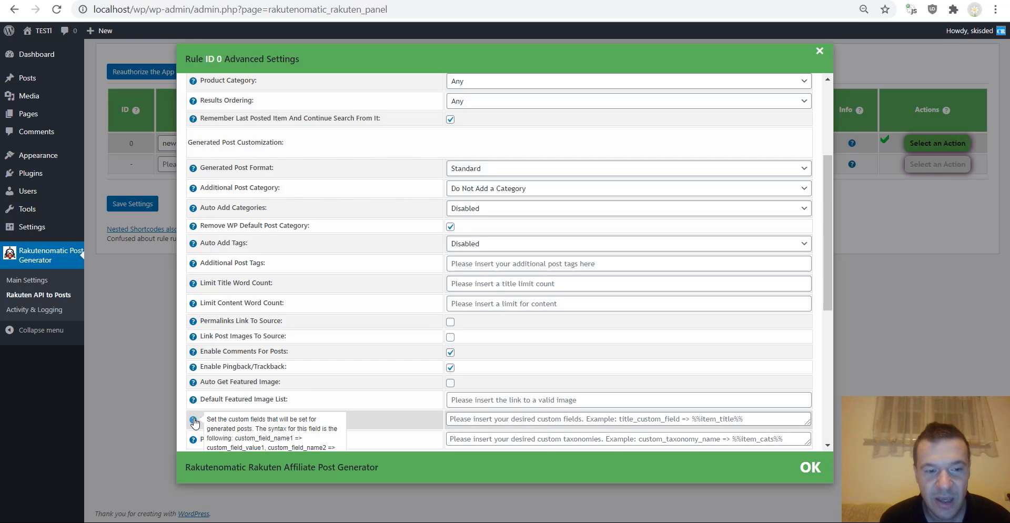
pyautogui.scroll(-3, 252, 384)
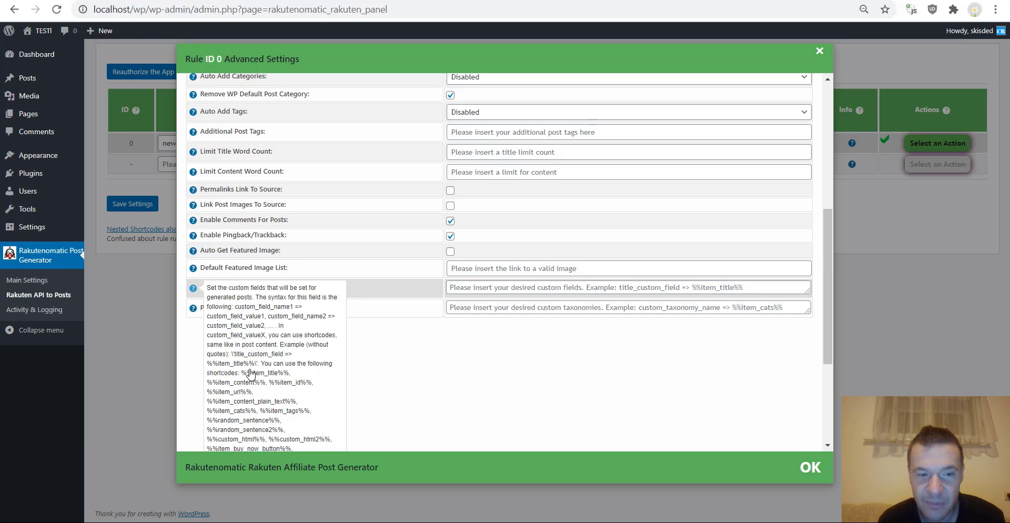
pyautogui.scroll(3, 316, 316)
pyautogui.click(470, 418)
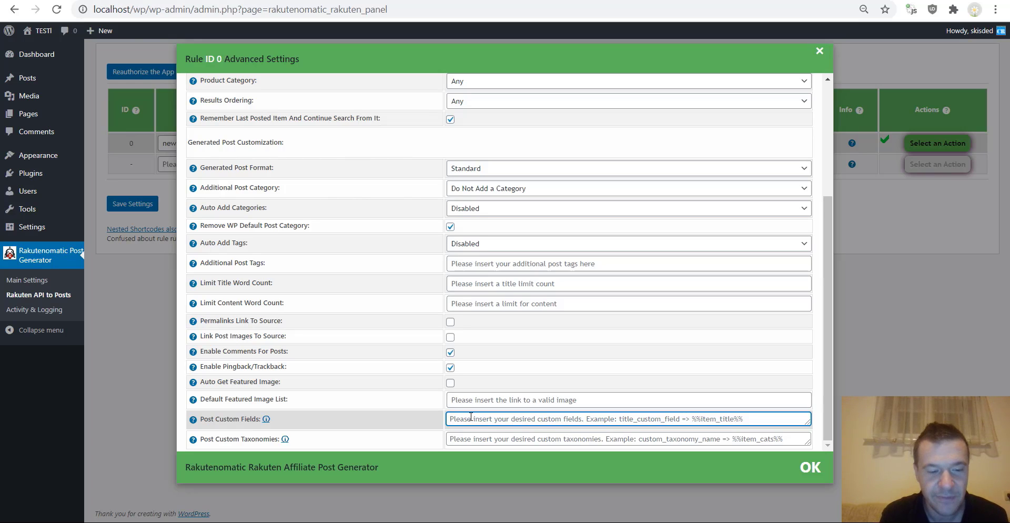
# - Enter 'customfieldslug1 => %%item_title%%' in Post Custom Fields, reusing the post title's shortcode
pyautogui.write('customfiel')
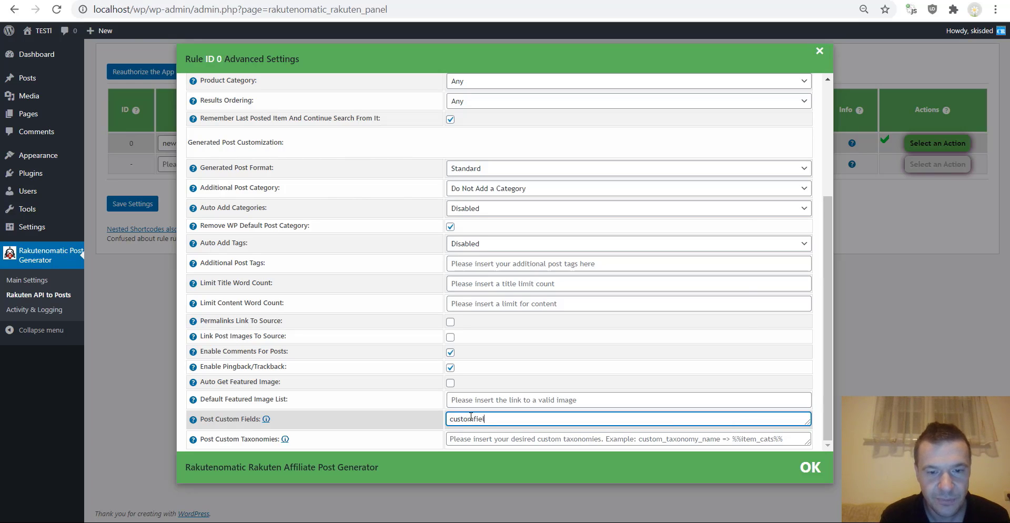
pyautogui.write('dslug')
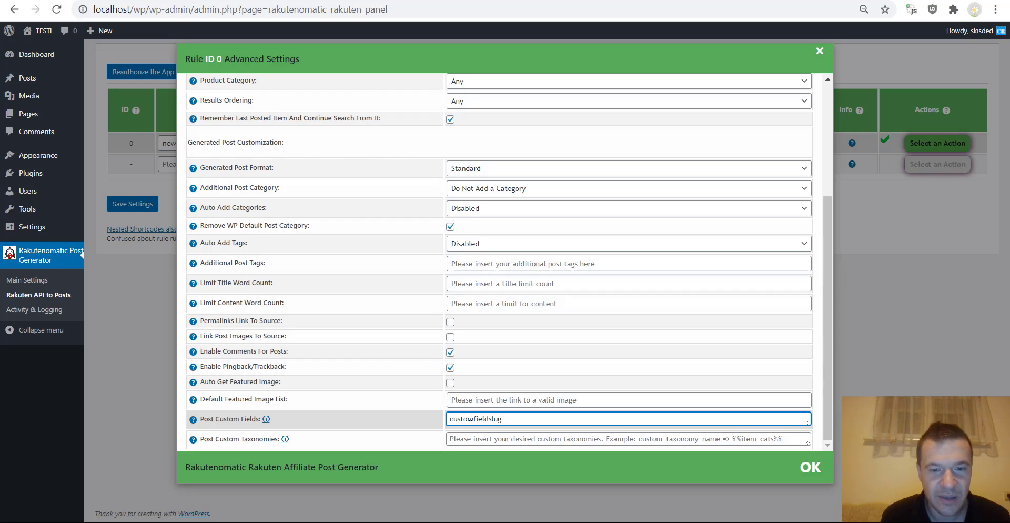
pyautogui.write('1 => %')
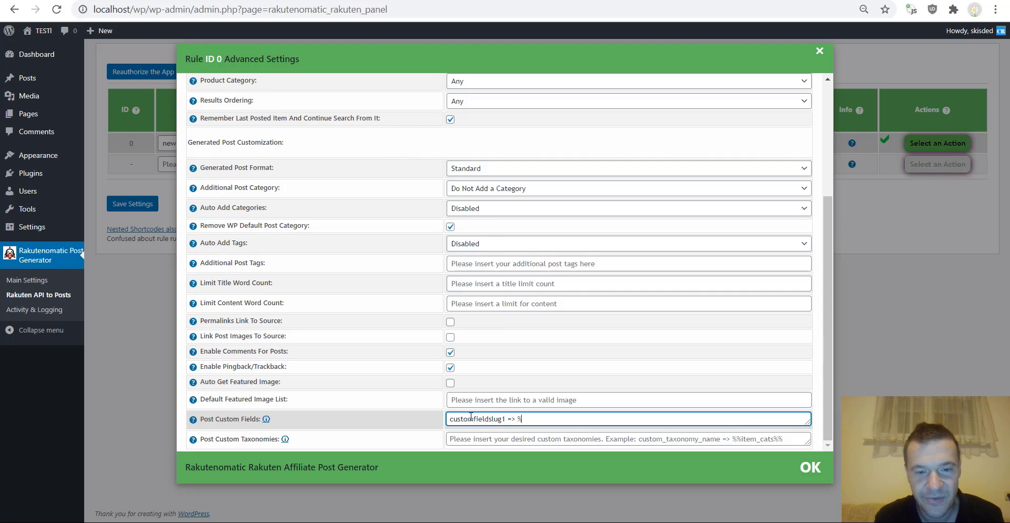
pyautogui.scroll(3, 508, 224)
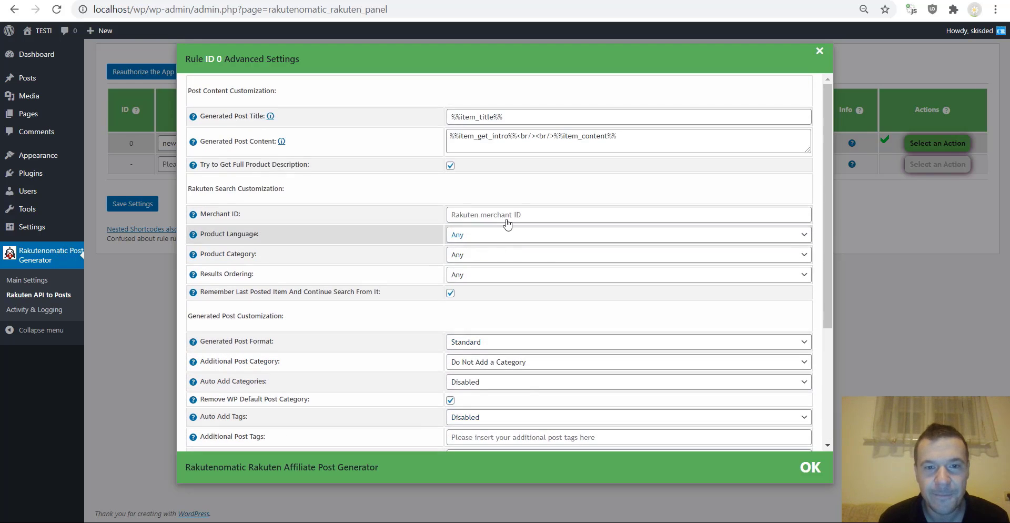
pyautogui.tripleClick(507, 117)
pyautogui.hotkey('ctrl', 'c')
pyautogui.scroll(-3, 442, 287)
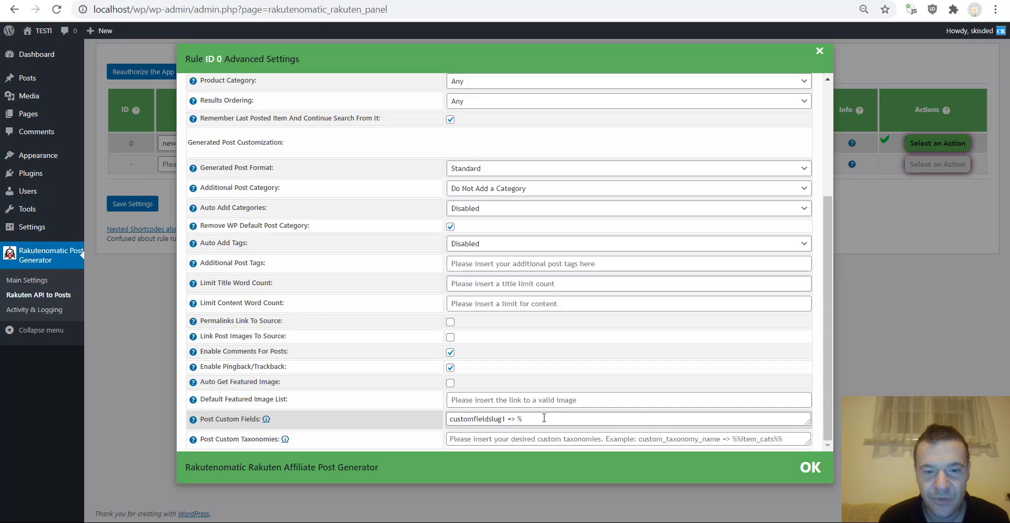
pyautogui.click(523, 418)
pyautogui.press('BackSpace')
pyautogui.hotkey('ctrl', 'v')
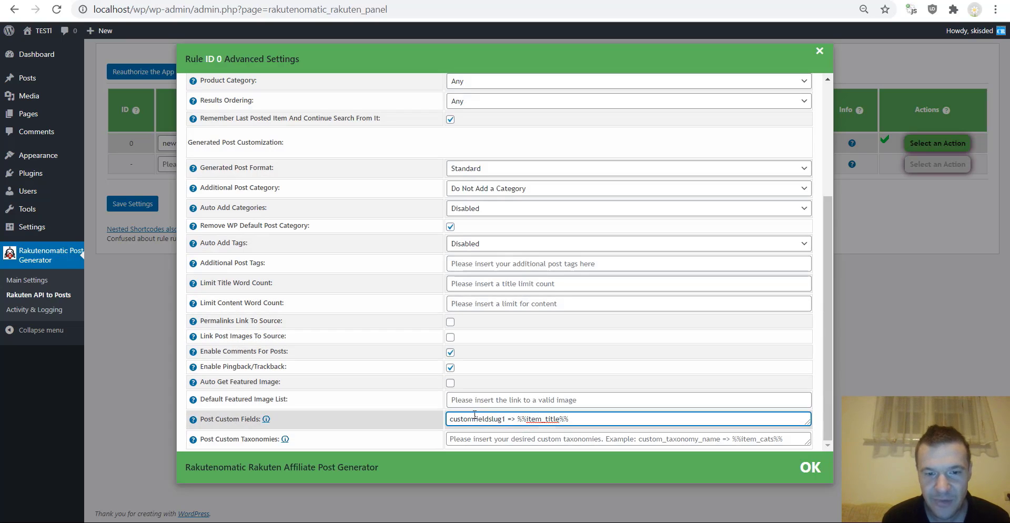
pyautogui.click(508, 418)
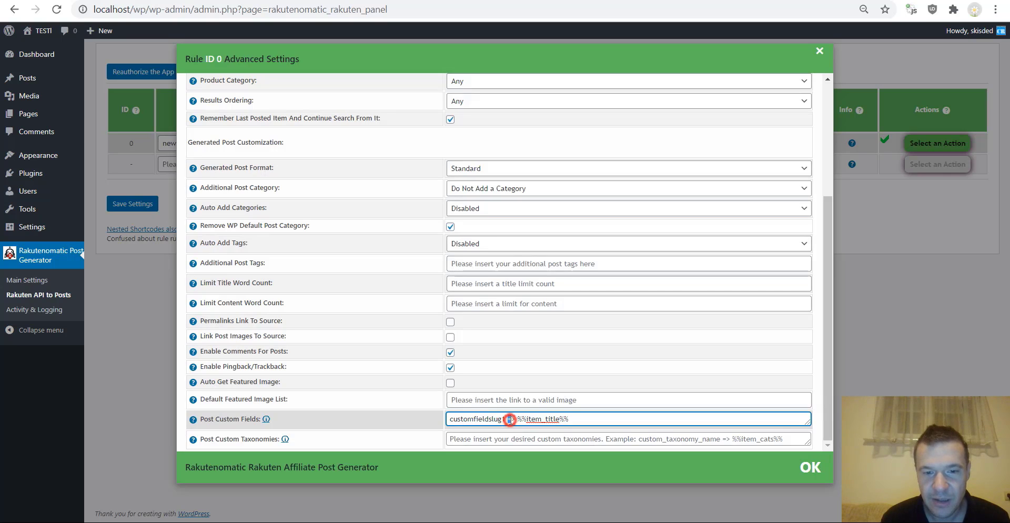
pyautogui.doubleClick(511, 419)
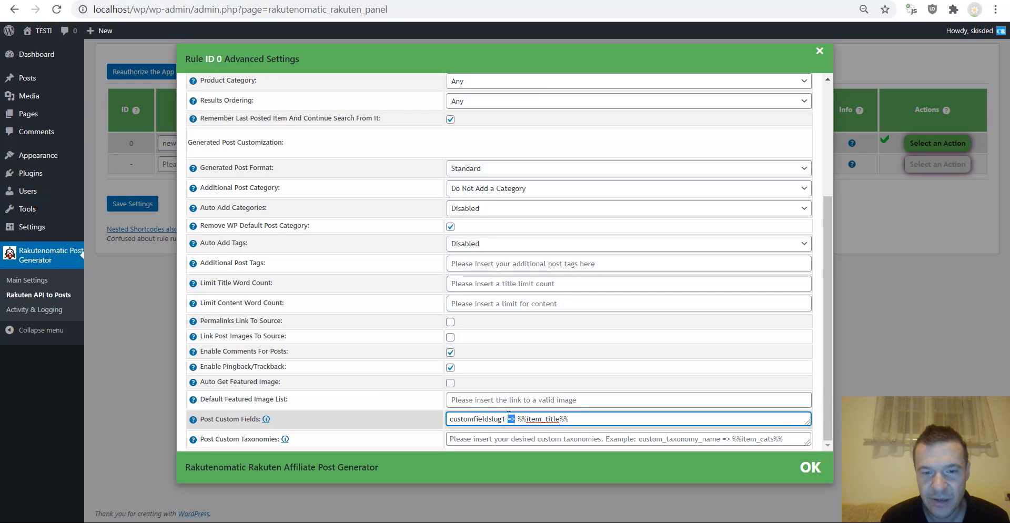
pyautogui.click(512, 418)
pyautogui.click(512, 419)
pyautogui.click(508, 418)
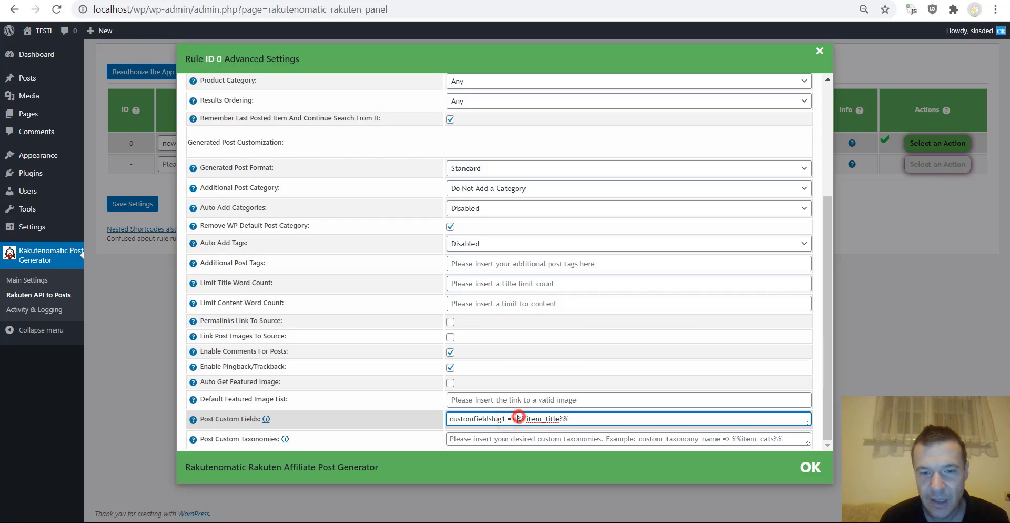
pyautogui.moveTo(517, 419); pyautogui.dragTo(570, 418)
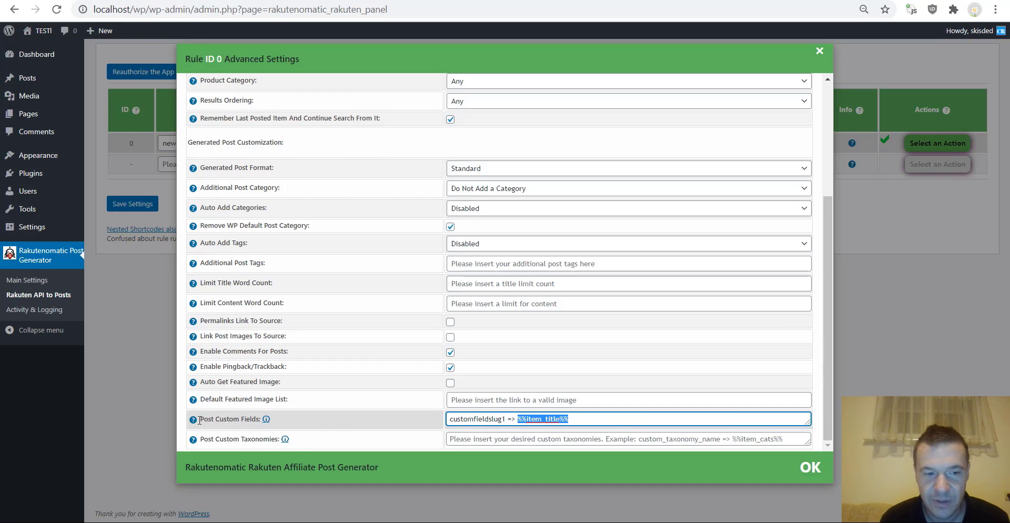
pyautogui.moveTo(266, 418)
pyautogui.scroll(-3, 247, 429)
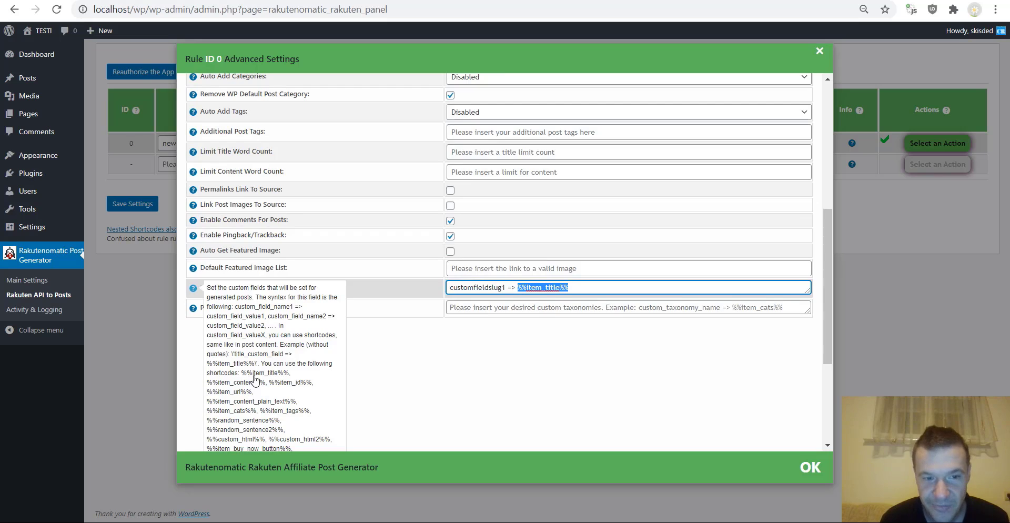
pyautogui.scroll(3, 255, 378)
pyautogui.click(585, 420)
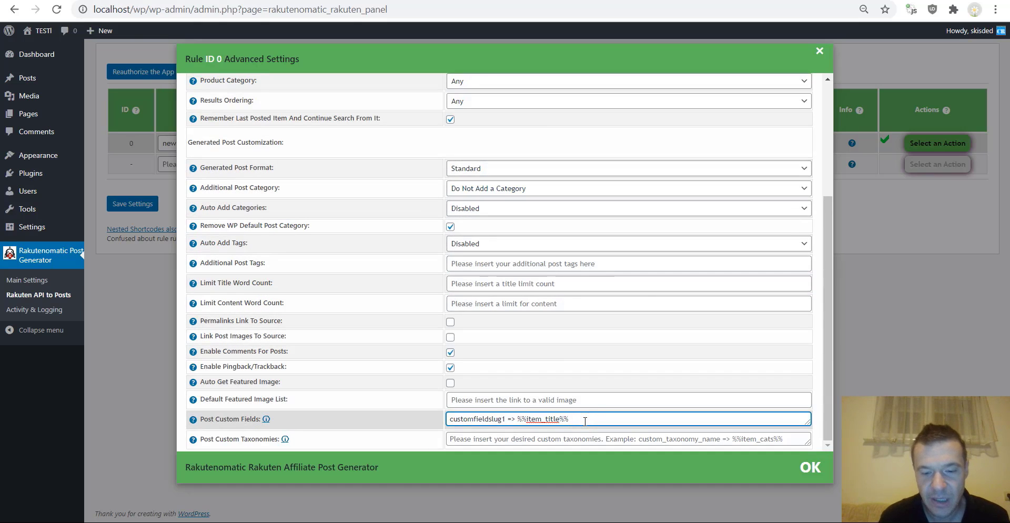
# - Add a second mapping 'customfieldslug2 => %%item_content%%', separated from the first by a semicolon
pyautogui.write(',')
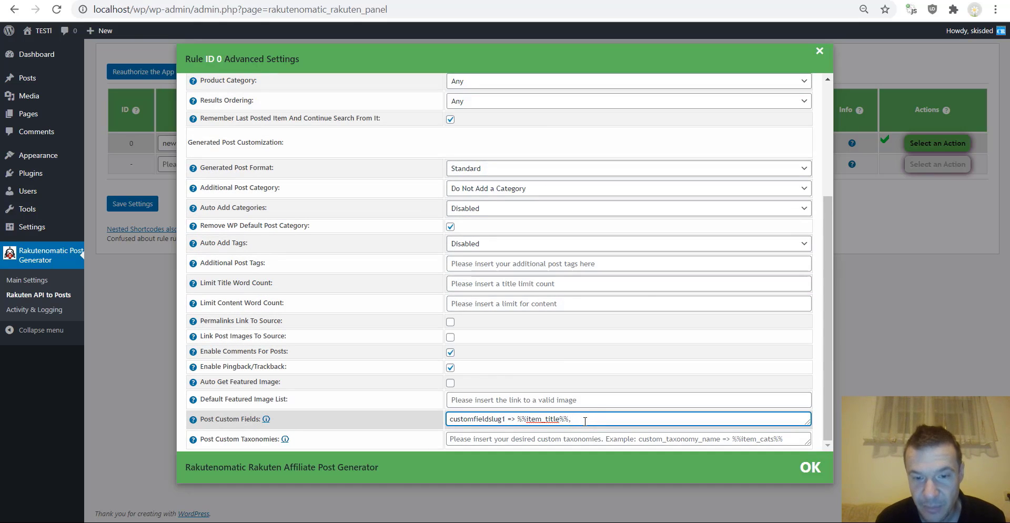
pyautogui.moveTo(453, 419); pyautogui.dragTo(564, 419)
pyautogui.hotkey('ctrl', 'c')
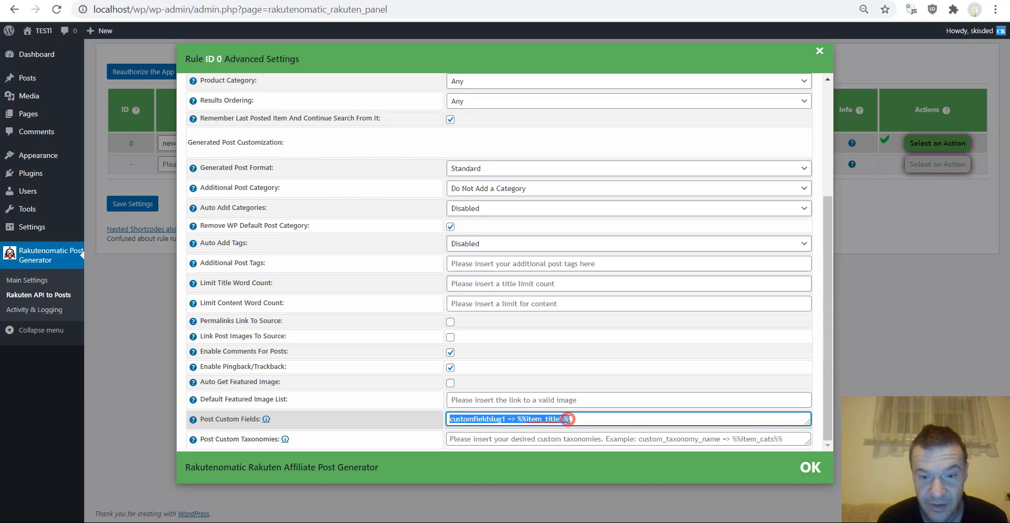
pyautogui.click(577, 419)
pyautogui.hotkey('ctrl', 'v')
pyautogui.click(622, 419)
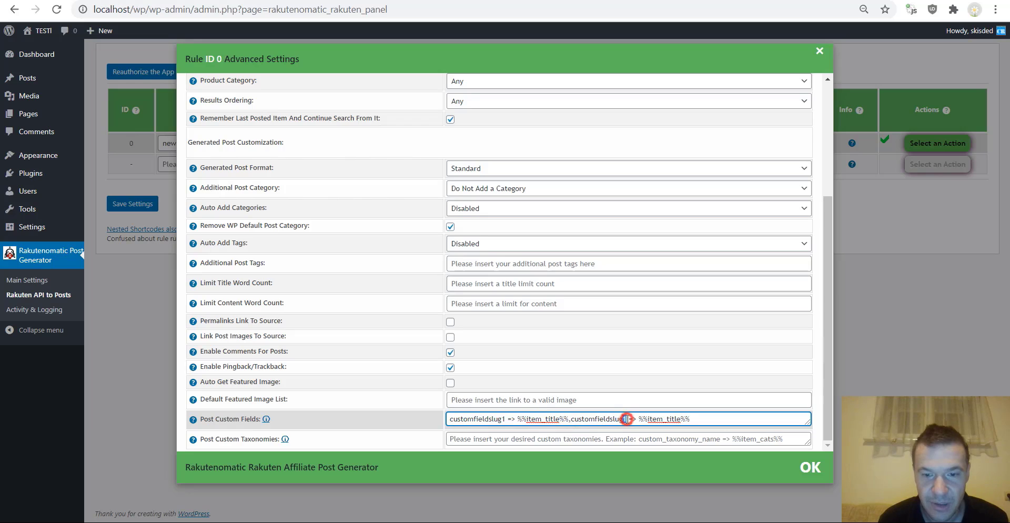
pyautogui.press('Delete')
pyautogui.write('2')
pyautogui.click(674, 417)
pyautogui.doubleClick(673, 417)
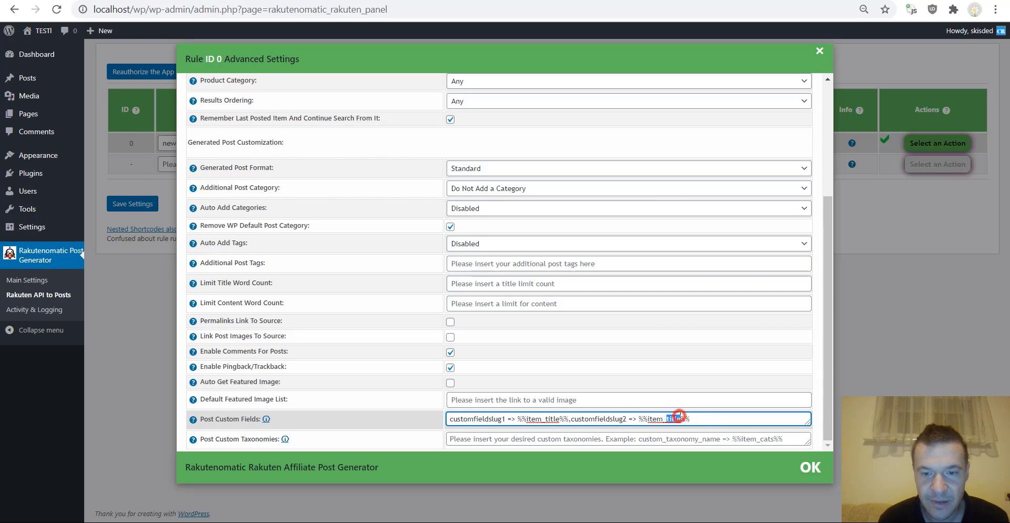
pyautogui.press('BackSpace')
pyautogui.write('content')
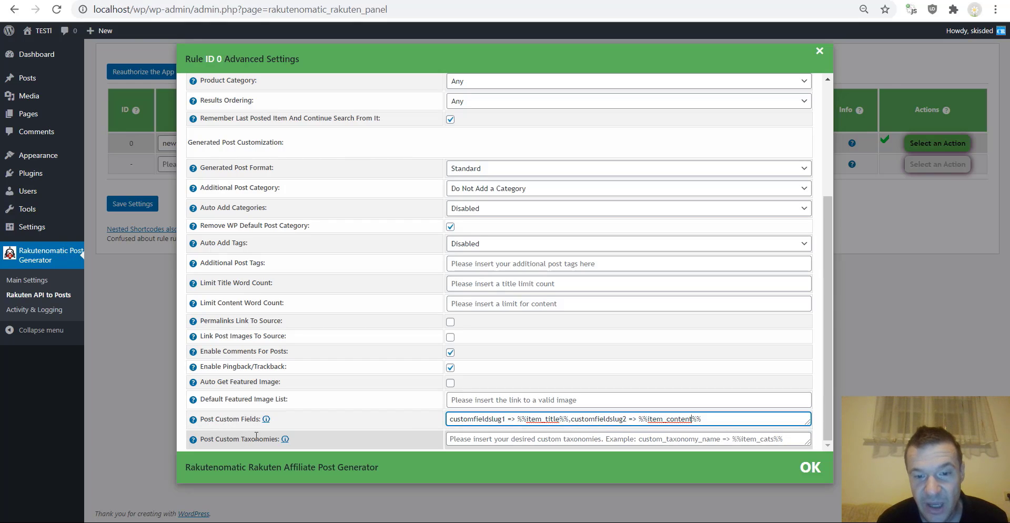
pyautogui.doubleClick(569, 419)
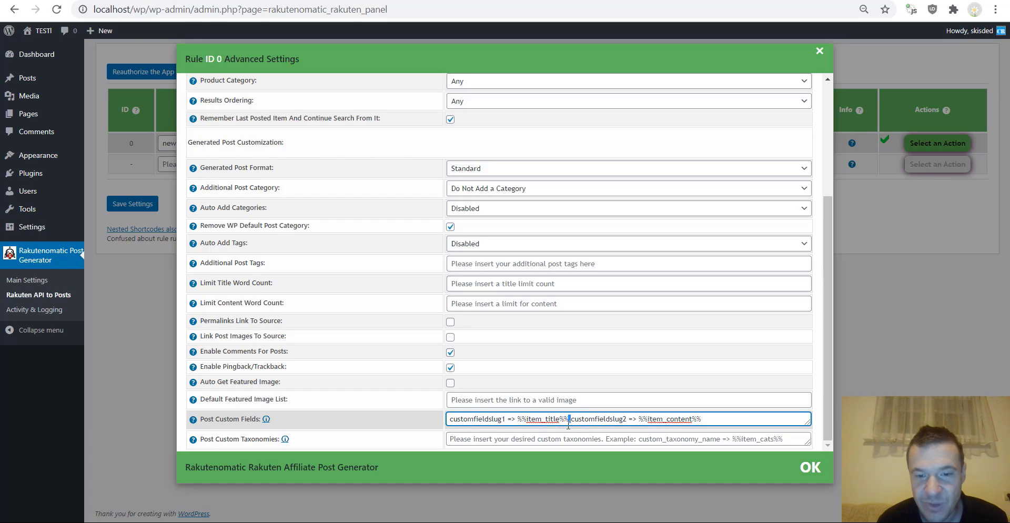
pyautogui.write(';')
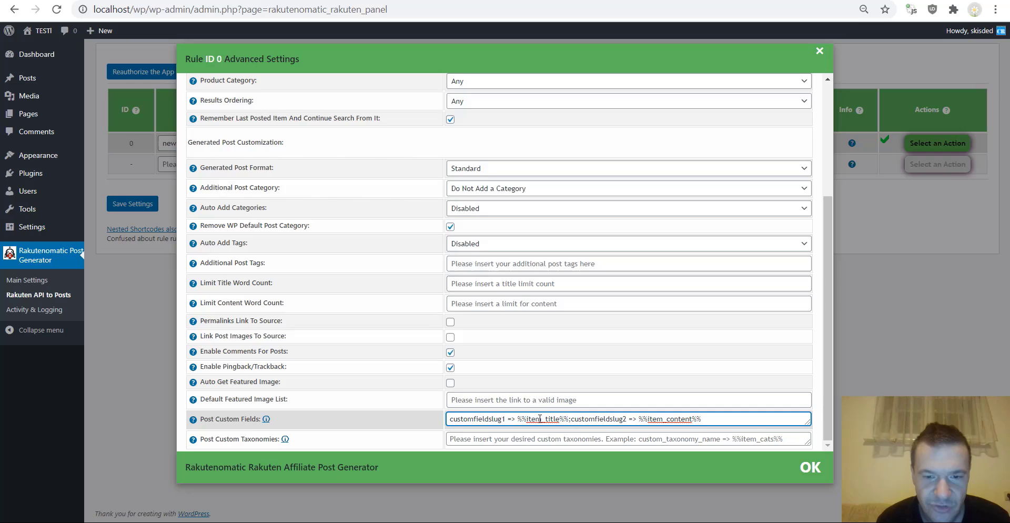
# - Clear the Post Custom Fields value entirely
pyautogui.hotkey('ctrl', 'a')
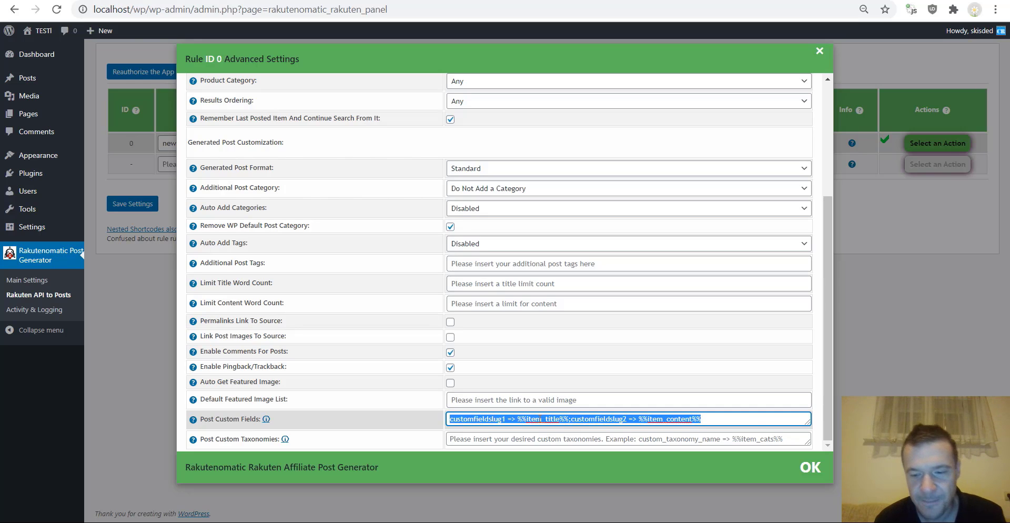
pyautogui.press('BackSpace')
pyautogui.scroll(3, 421, 295)
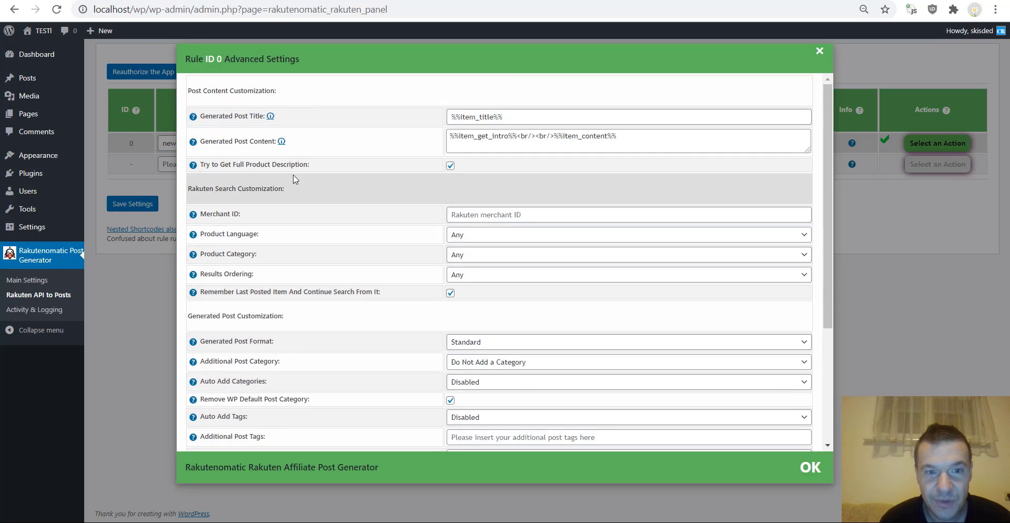
# - Save rule 0's settings and look over the System Info details on Activity & Logging
pyautogui.click(148, 206)
pyautogui.click(135, 203)
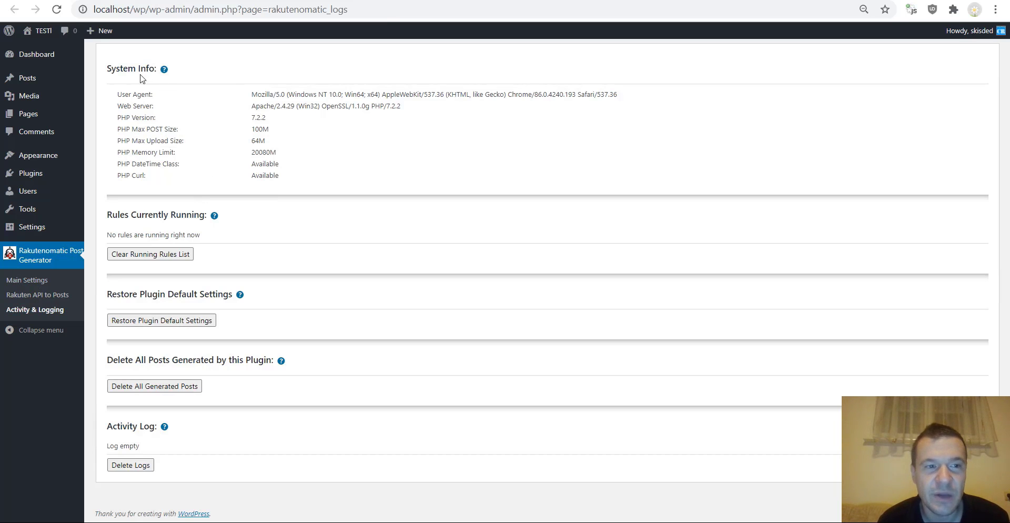
pyautogui.moveTo(235, 87); pyautogui.dragTo(316, 162)
pyautogui.click(310, 173)
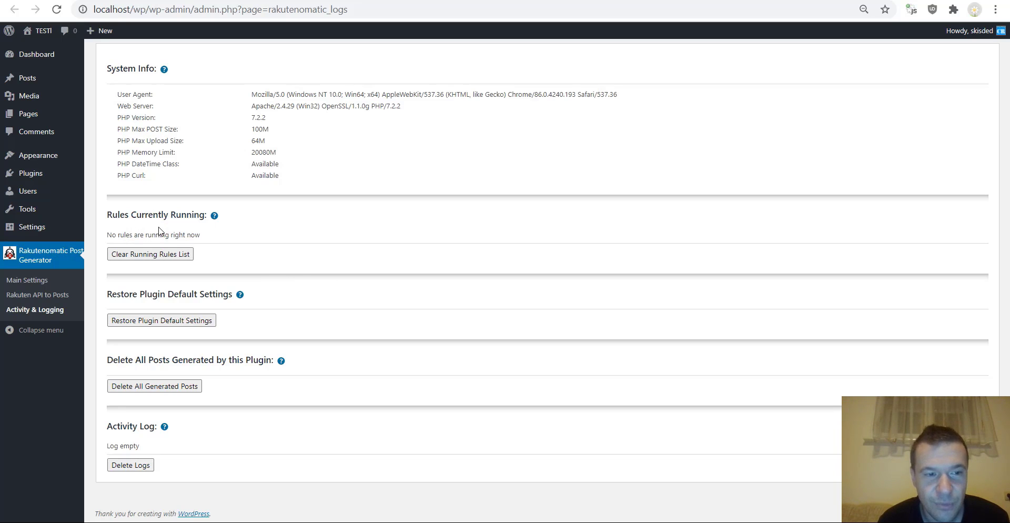
# - Review the restore defaults, delete generated posts and empty activity log sections, then return to Main Settings
pyautogui.moveTo(132, 294); pyautogui.dragTo(191, 294)
pyautogui.click(191, 294)
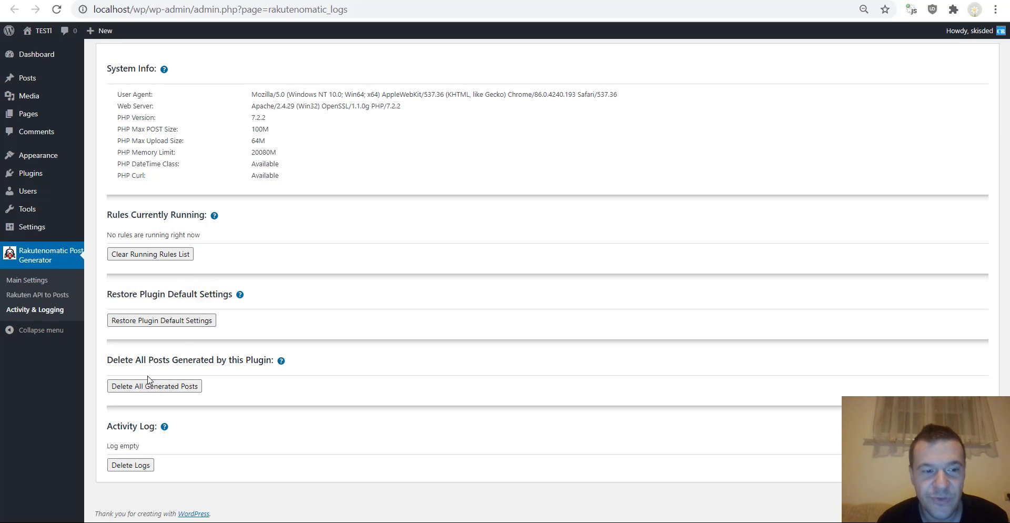
pyautogui.moveTo(132, 359); pyautogui.dragTo(241, 360)
pyautogui.click(241, 359)
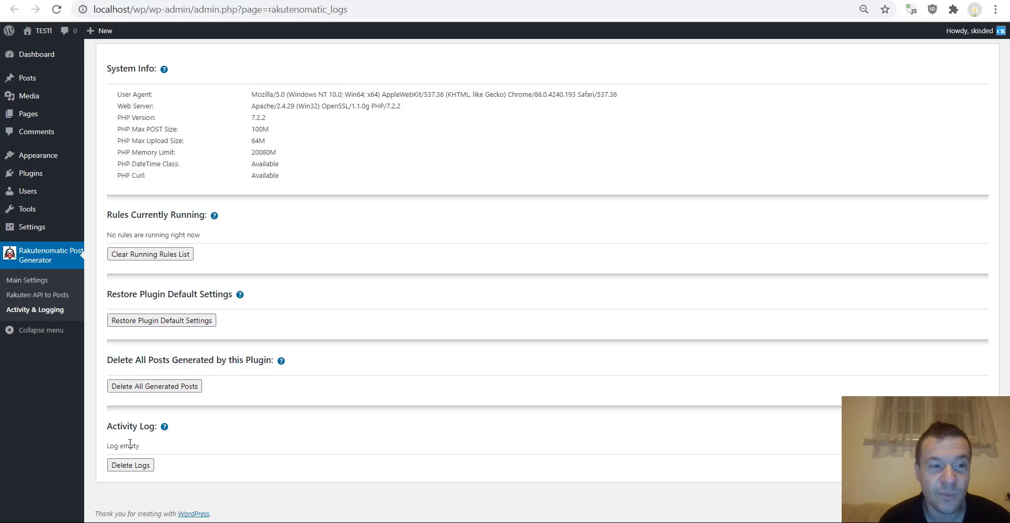
pyautogui.moveTo(121, 446); pyautogui.dragTo(141, 448)
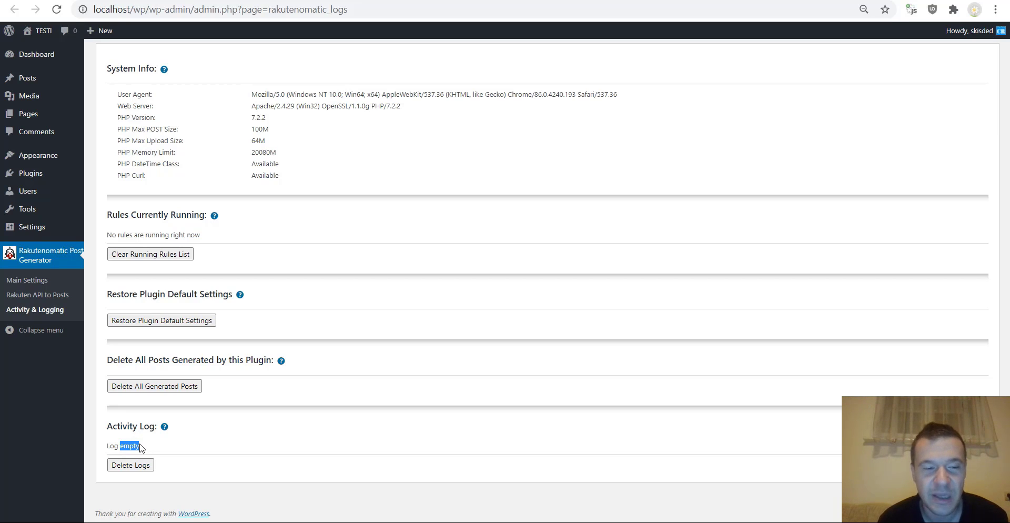
pyautogui.doubleClick(139, 446)
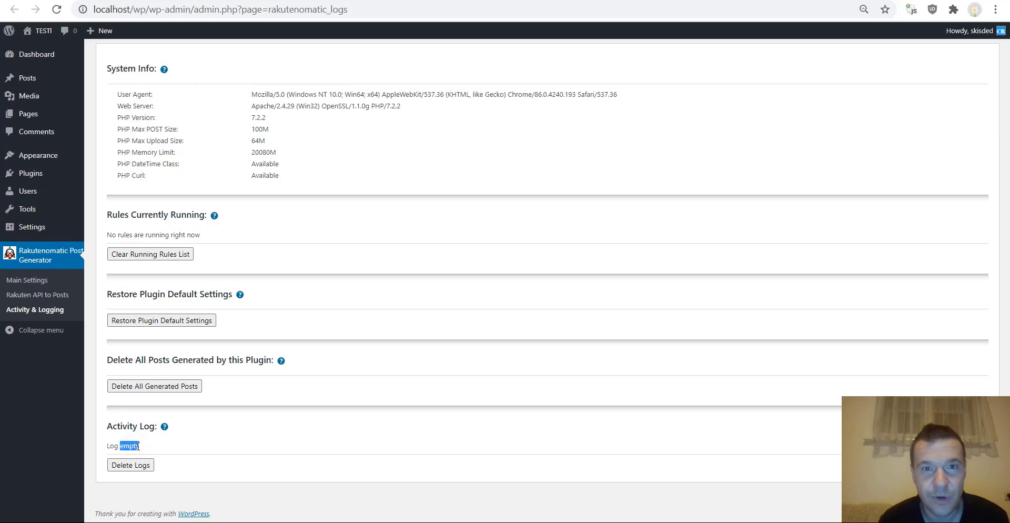
pyautogui.doubleClick(138, 445)
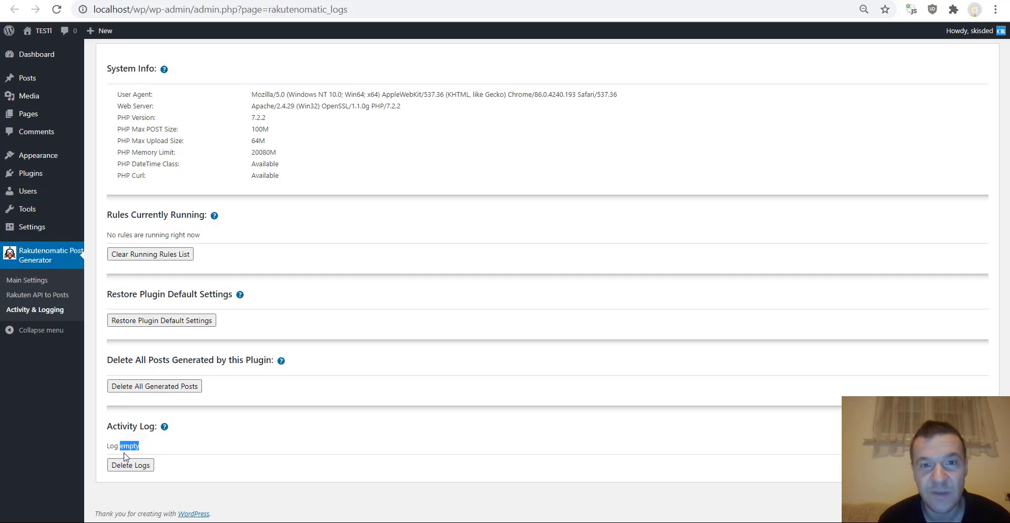
pyautogui.doubleClick(125, 447)
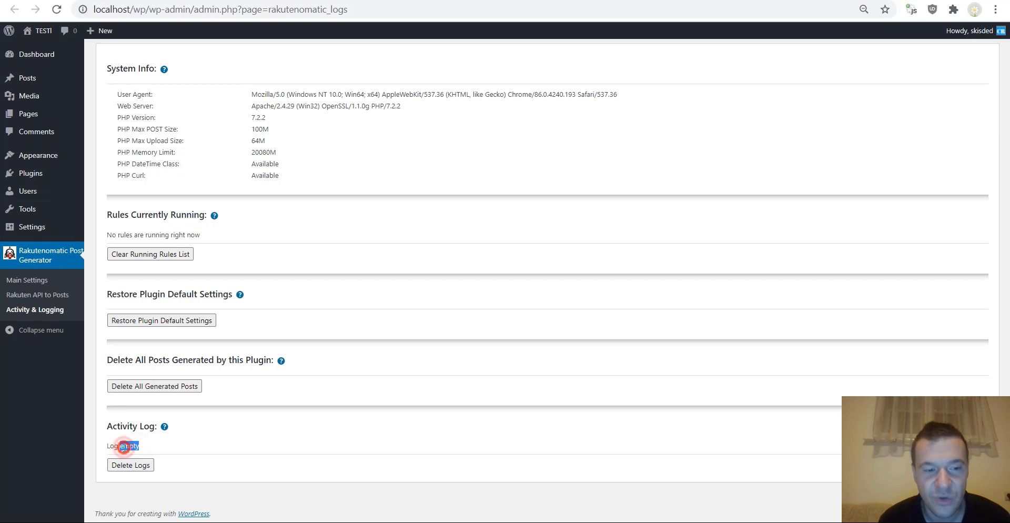
pyautogui.hotkey('alt', 'Left')
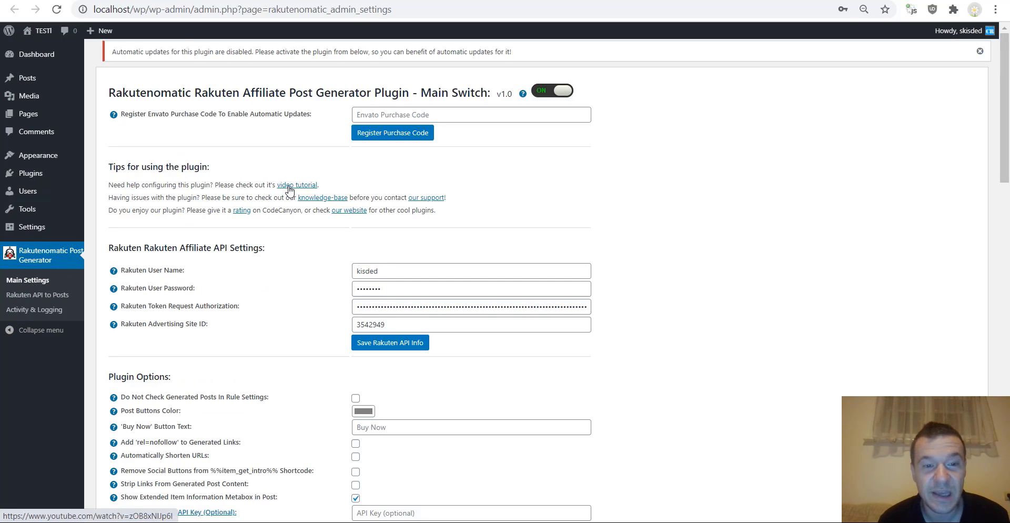
# - Scroll Main Settings, glance at the keyword rules page, and note the Do Not Check Generated Posts option
pyautogui.scroll(-1, 282, 194)
pyautogui.scroll(-1, 266, 181)
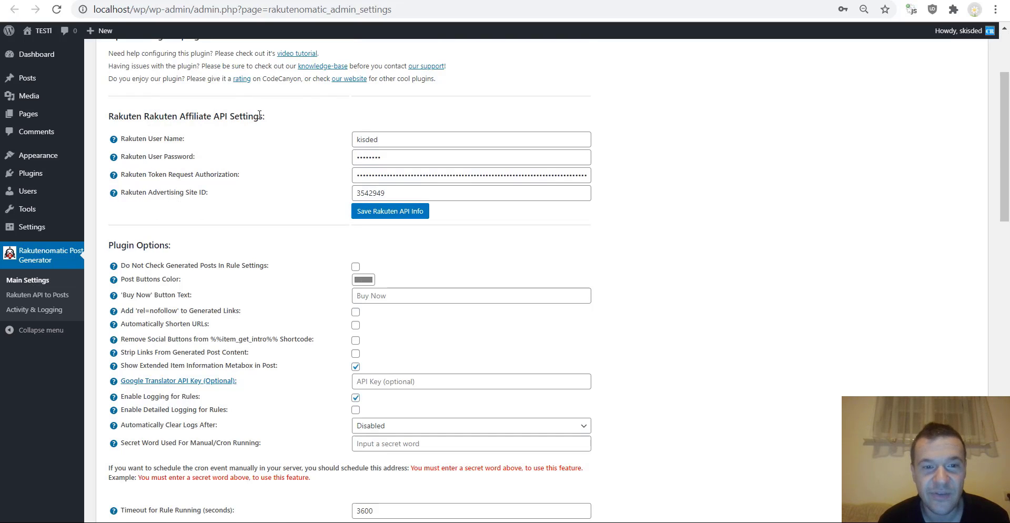
pyautogui.scroll(-1, 187, 199)
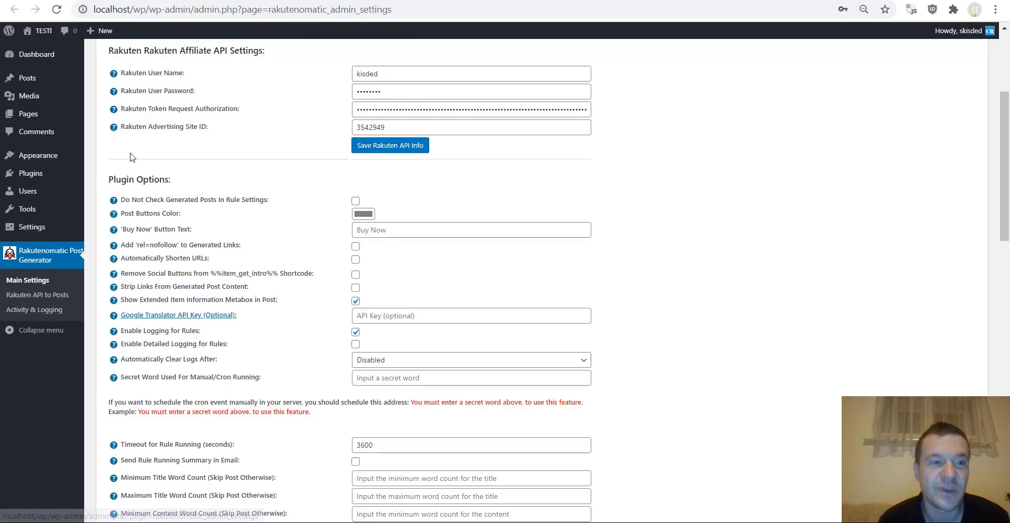
pyautogui.click(48, 297)
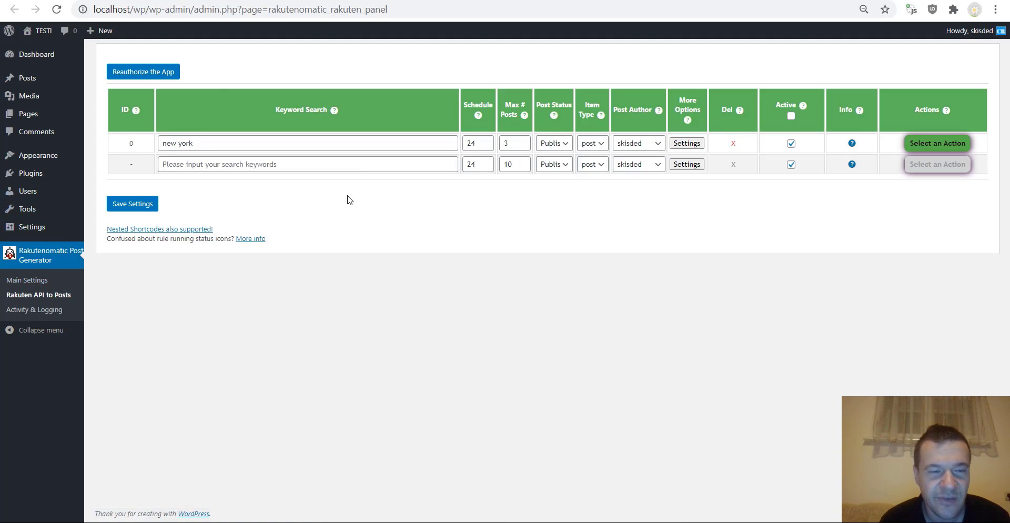
pyautogui.hotkey('alt', 'Left')
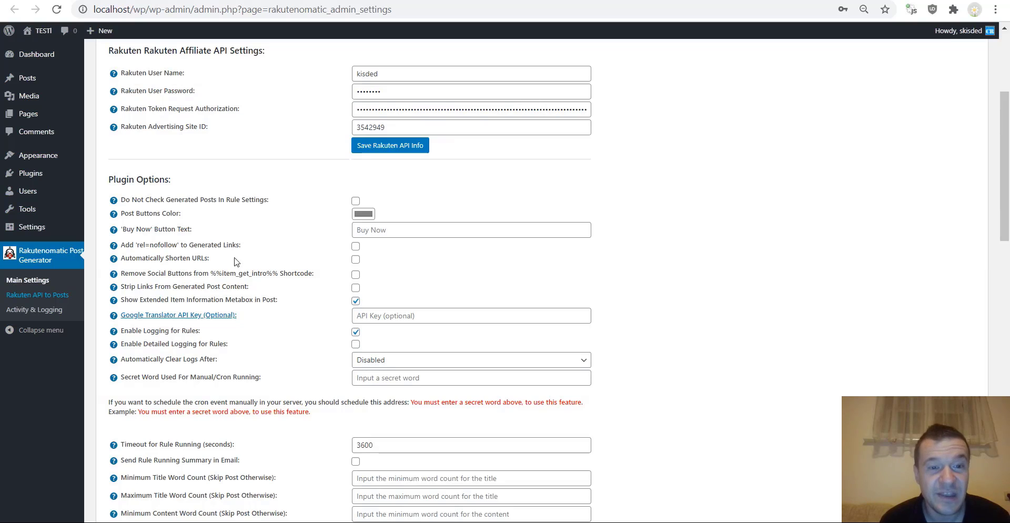
pyautogui.moveTo(122, 199); pyautogui.dragTo(271, 203)
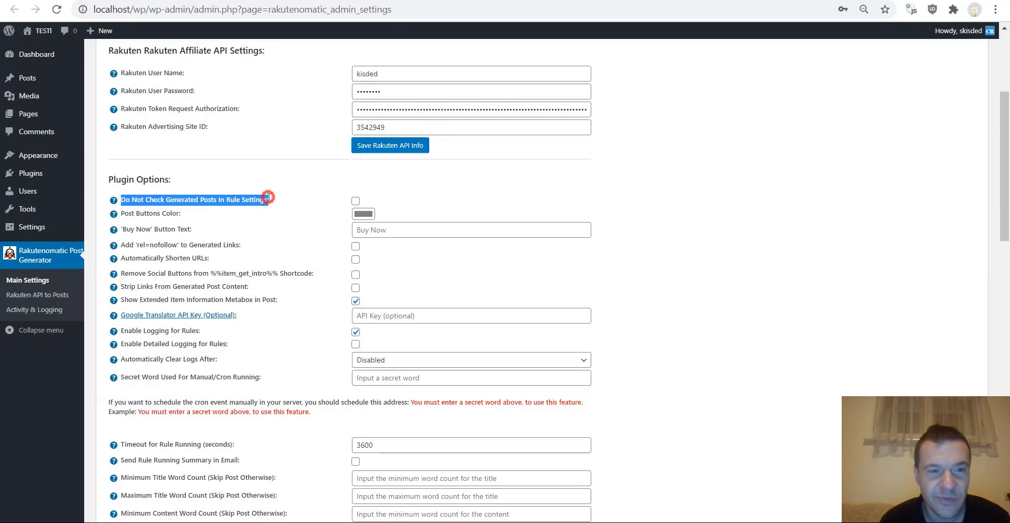
pyautogui.hotkey('alt', 'Right')
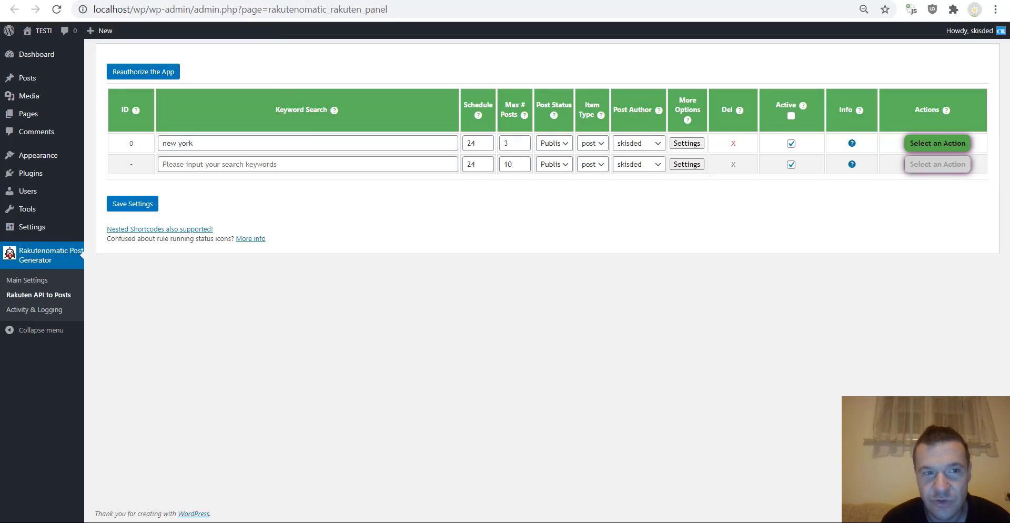
# - Review Post Buttons Color and Buy Now text, then tick Automatically Shorten URLs
pyautogui.click(173, 1)
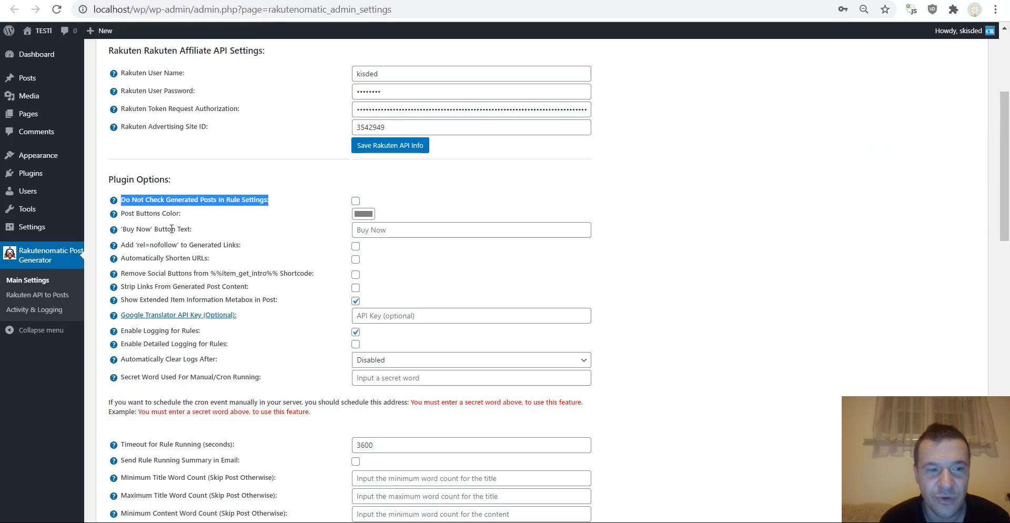
pyautogui.moveTo(122, 213); pyautogui.dragTo(184, 214)
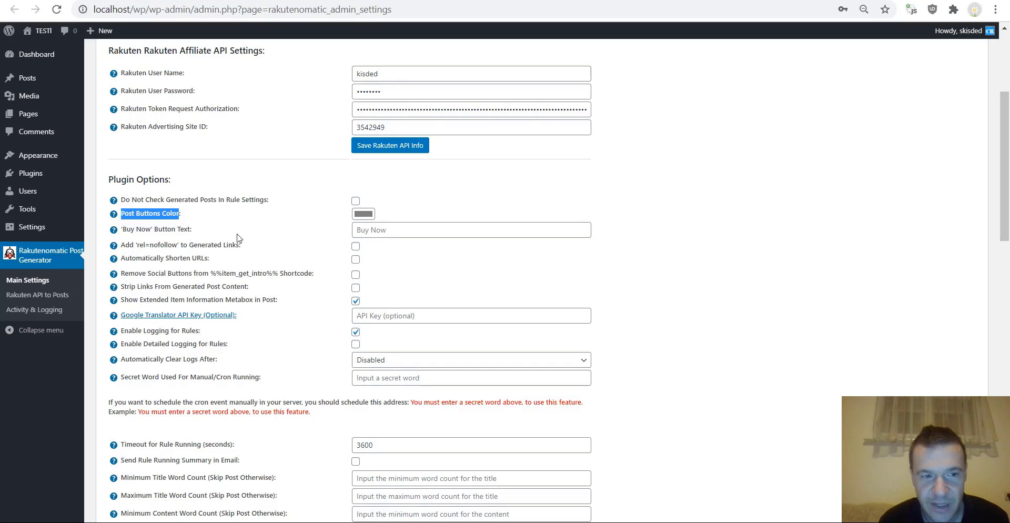
pyautogui.click(364, 229)
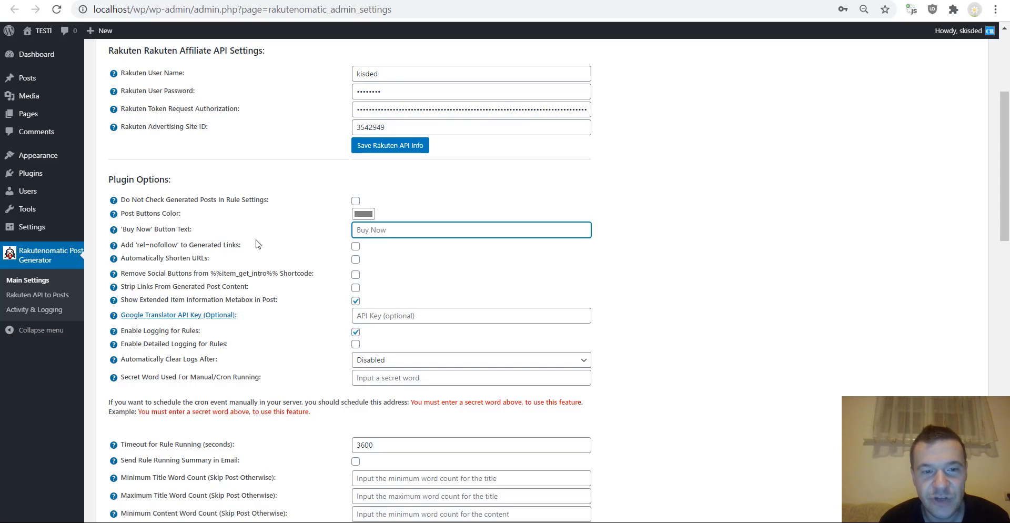
pyautogui.click(356, 259)
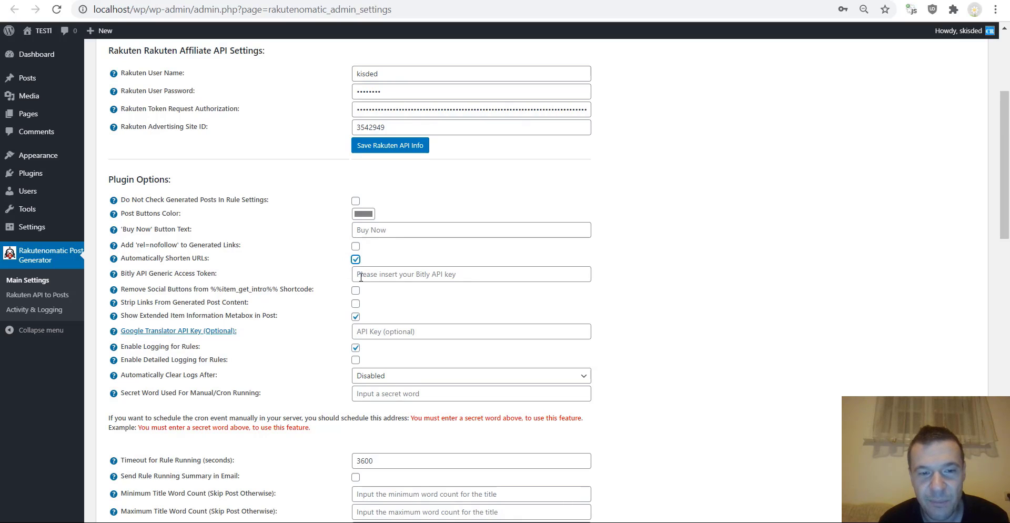
# - Untick Automatically Shorten URLs and review the %%item_get_intro%%, strip links and extended item information options
pyautogui.click(355, 259)
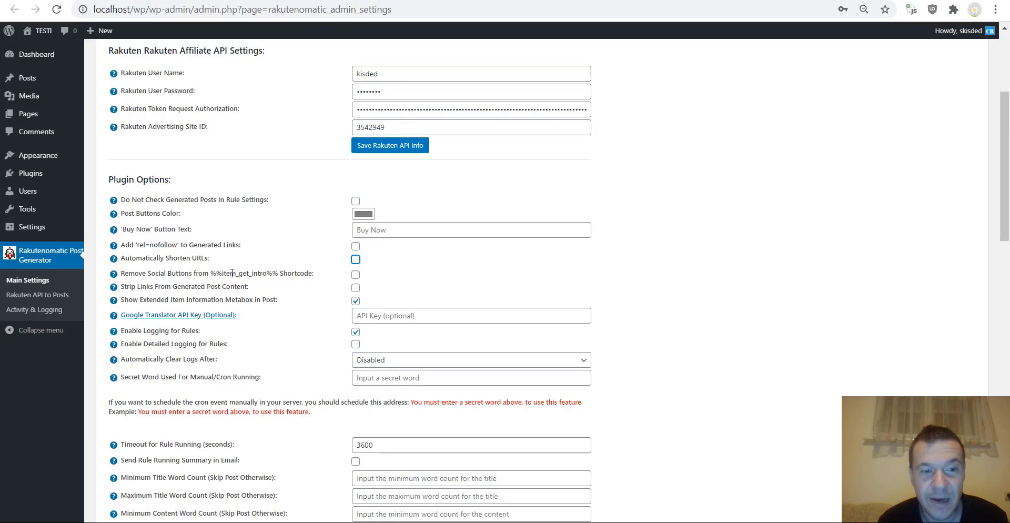
pyautogui.moveTo(267, 273); pyautogui.dragTo(222, 273)
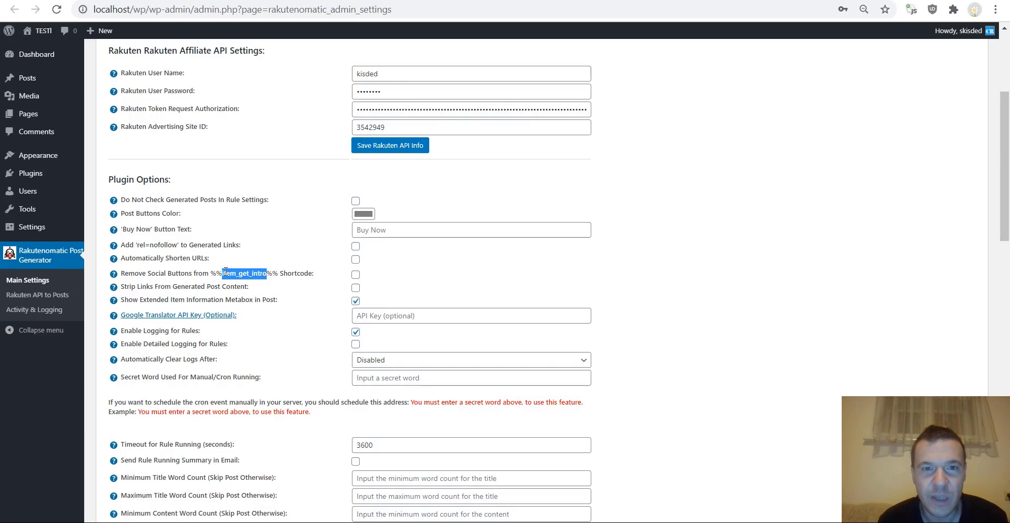
pyautogui.click(270, 270)
pyautogui.moveTo(272, 271); pyautogui.dragTo(210, 273)
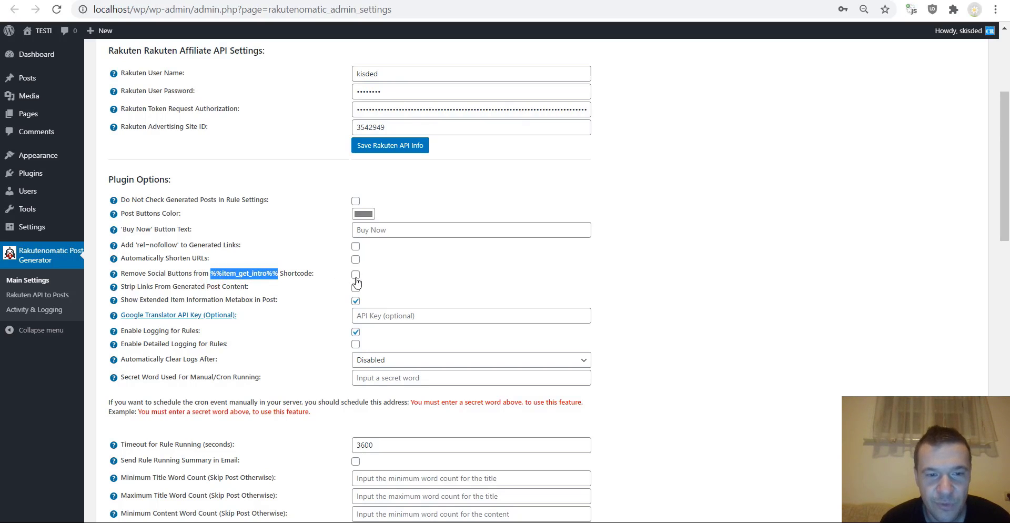
pyautogui.moveTo(153, 286); pyautogui.dragTo(248, 285)
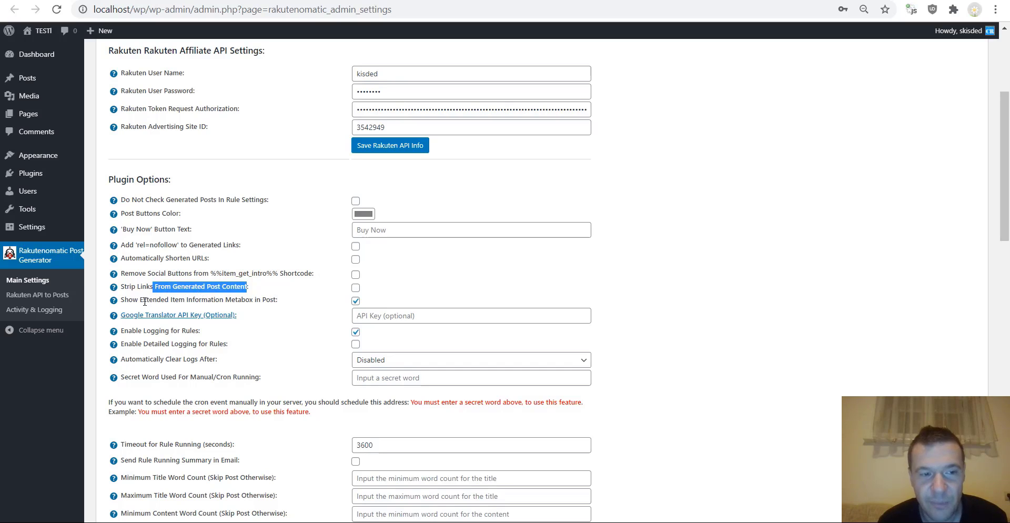
pyautogui.moveTo(142, 299); pyautogui.dragTo(119, 301)
pyautogui.click(267, 298)
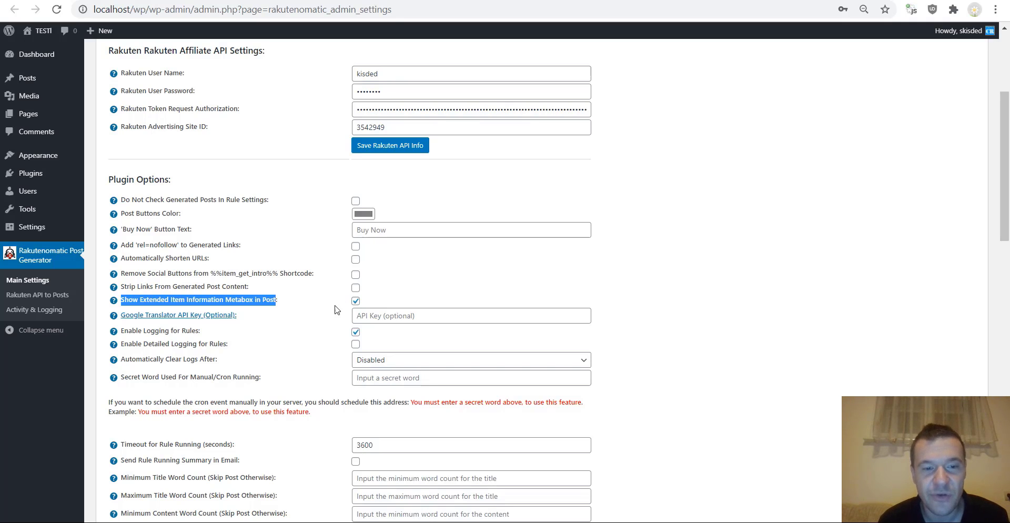
pyautogui.scroll(-3, 331, 301)
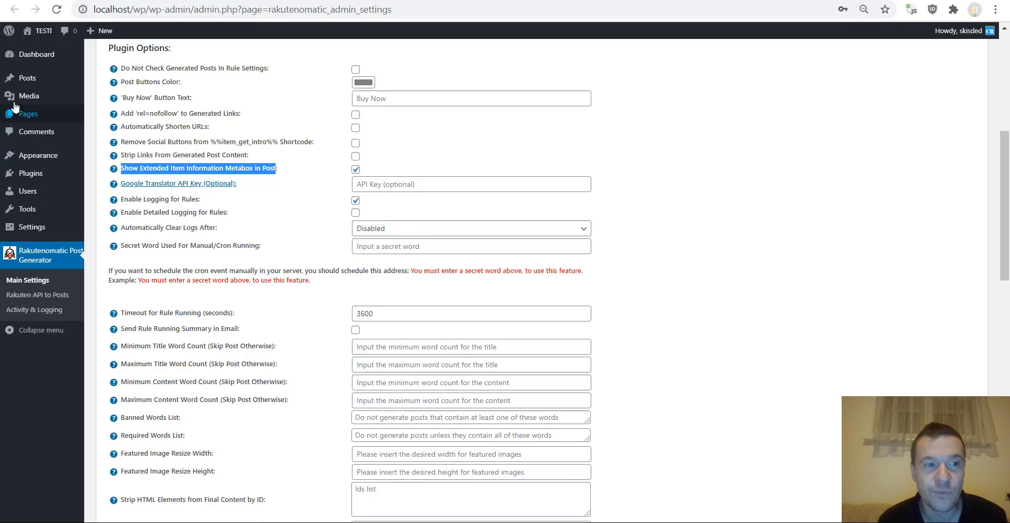
# - Open the generated ServiceNow post from All Posts, then go back to the posts list
pyautogui.click(25, 79)
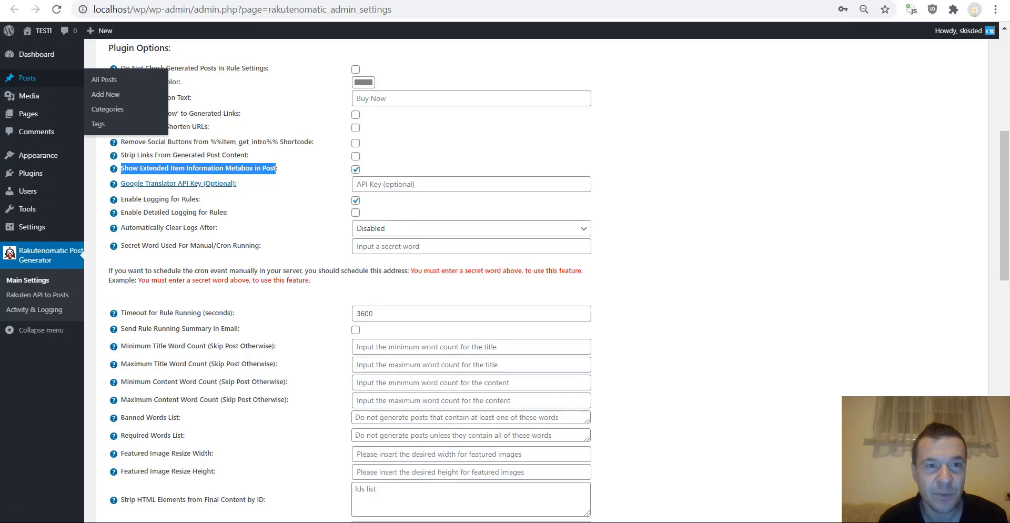
pyautogui.click(142, 209)
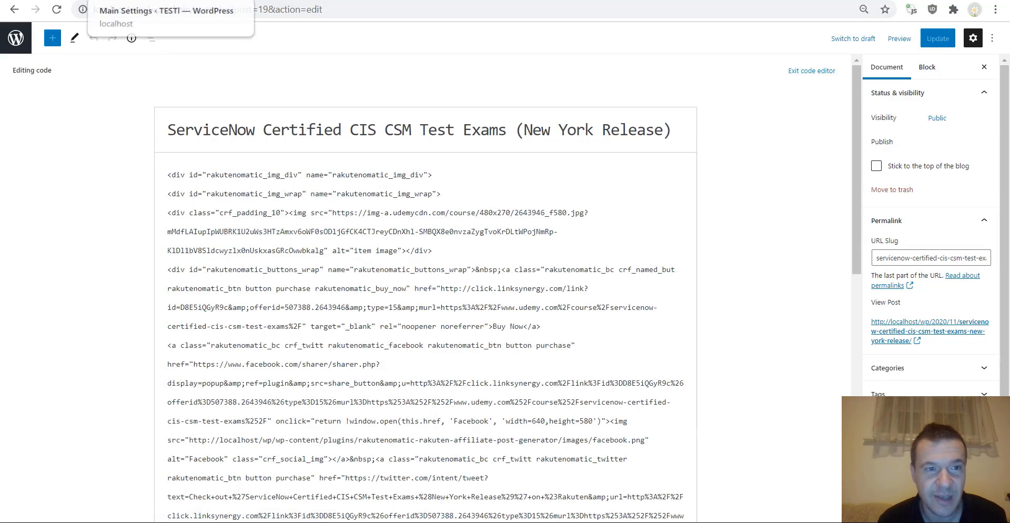
pyautogui.click(105, 0)
pyautogui.click(32, 0)
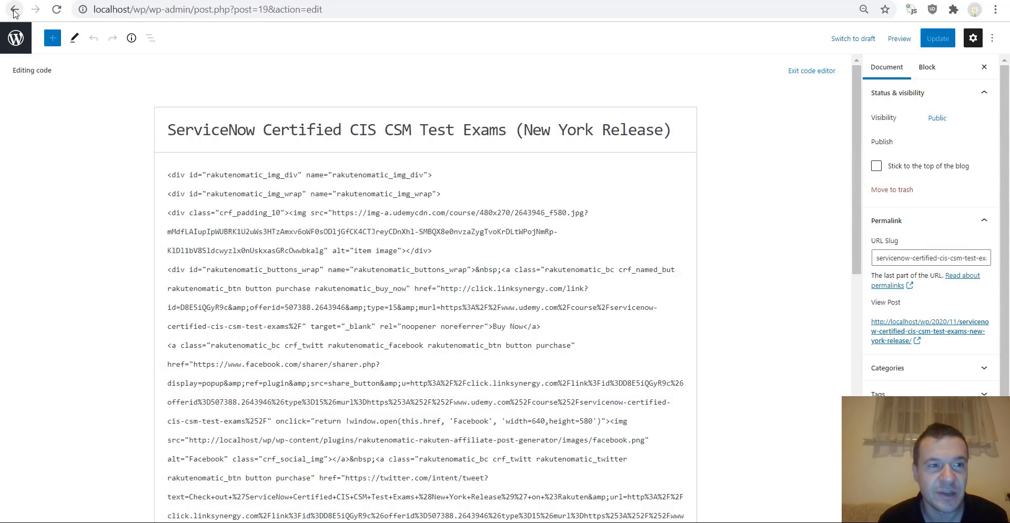
pyautogui.click(14, 9)
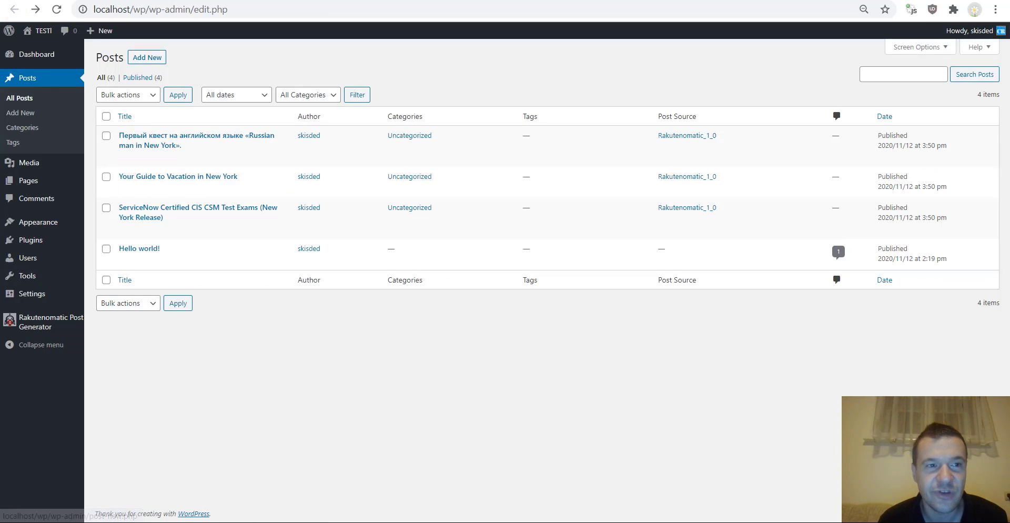
pyautogui.click(106, 0)
# - Open rule 0's advanced settings and set its Product Language to English
pyautogui.click(666, 146)
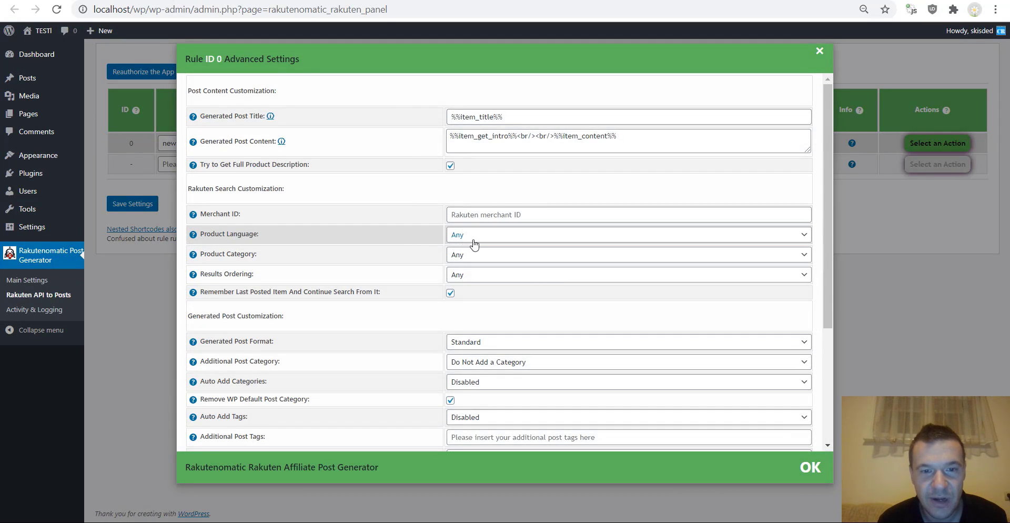
pyautogui.click(464, 235)
pyautogui.click(465, 233)
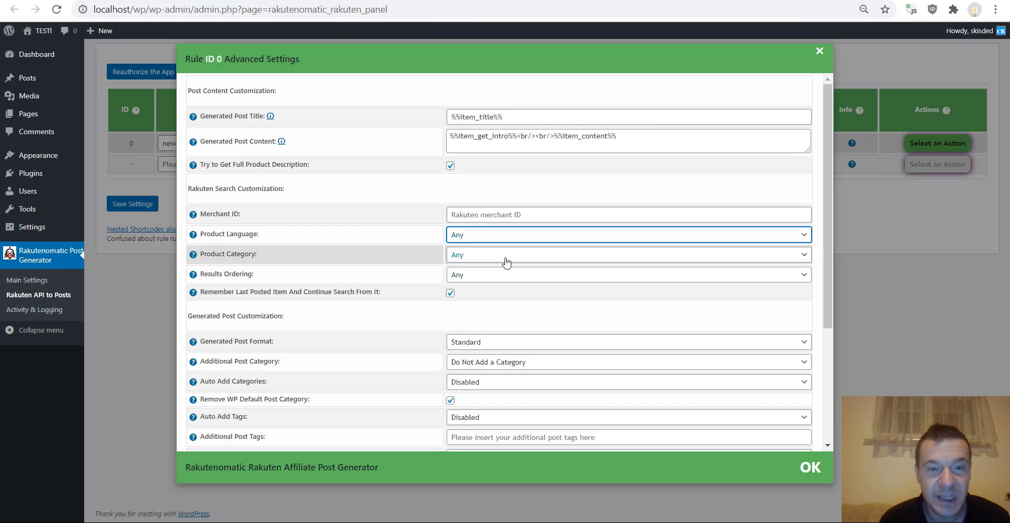
pyautogui.click(488, 240)
pyautogui.click(476, 257)
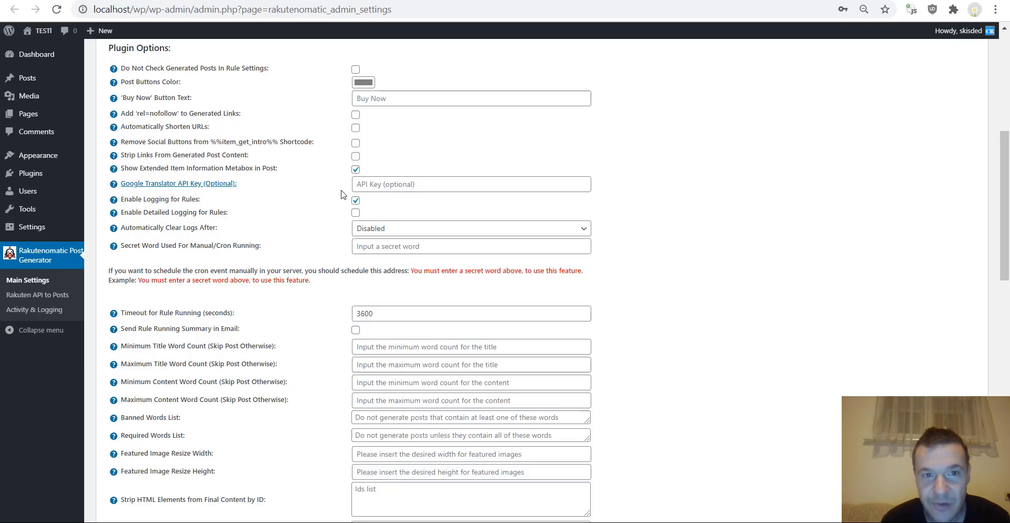
pyautogui.hotkey('alt', 'Left')
pyautogui.hotkey('alt', 'Right')
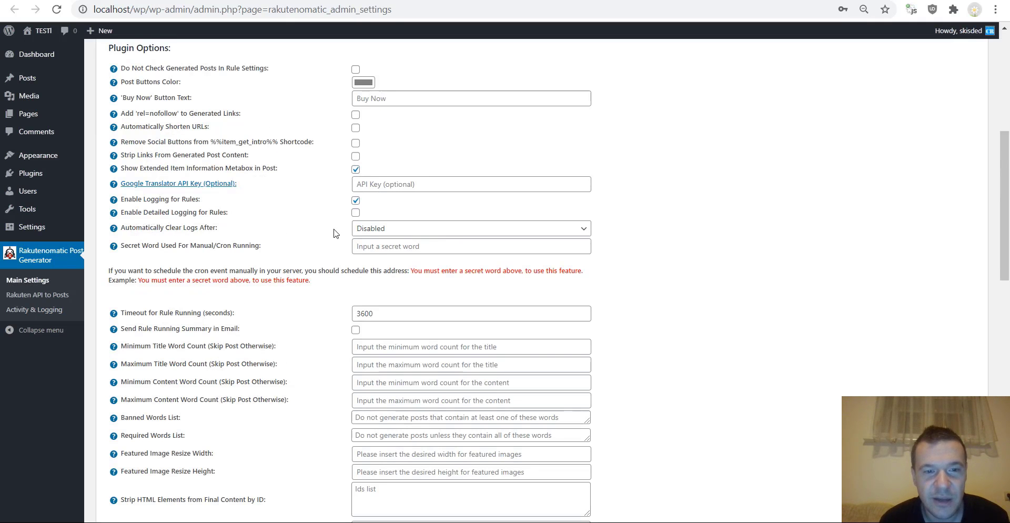
pyautogui.click(353, 232)
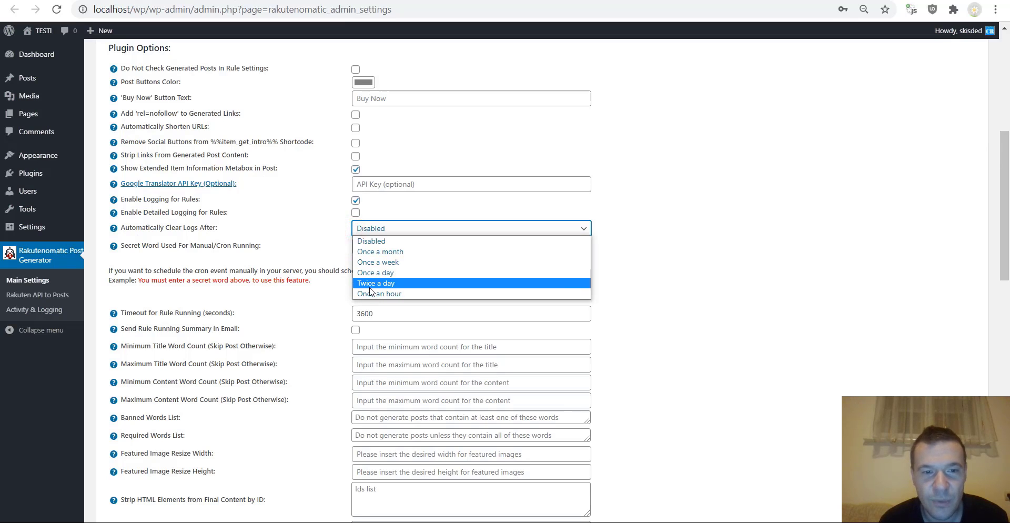
pyautogui.click(277, 216)
pyautogui.scroll(-3, 166, 144)
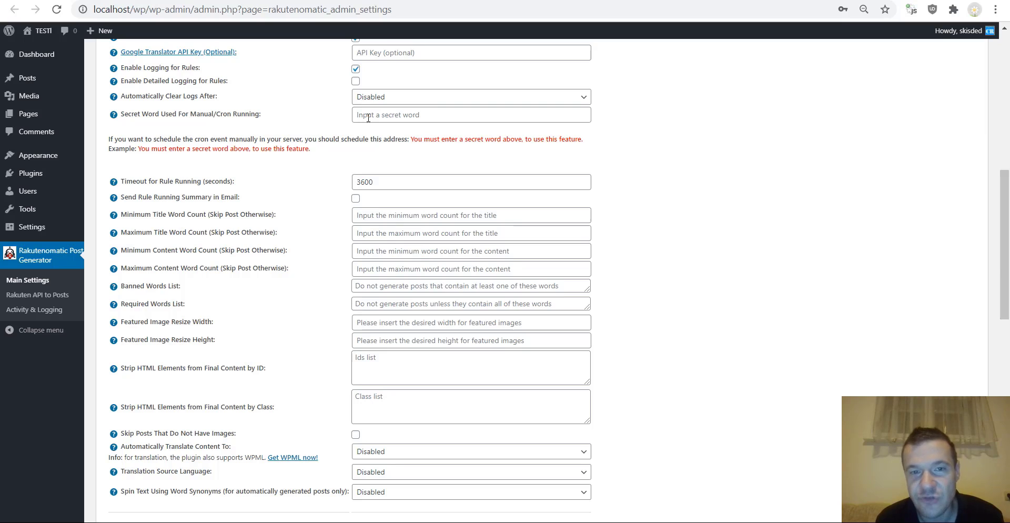
pyautogui.click(368, 118)
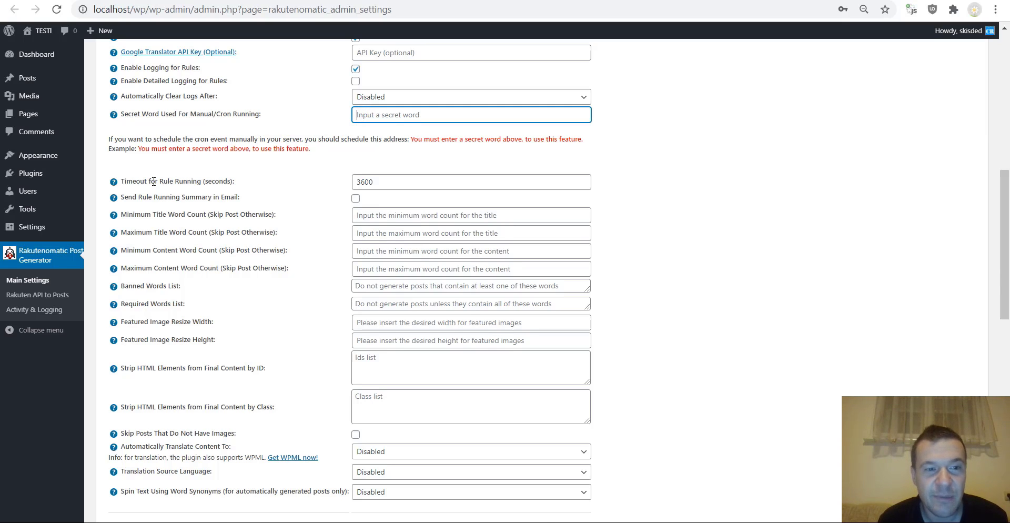
pyautogui.scroll(-1, 153, 181)
pyautogui.doubleClick(357, 111)
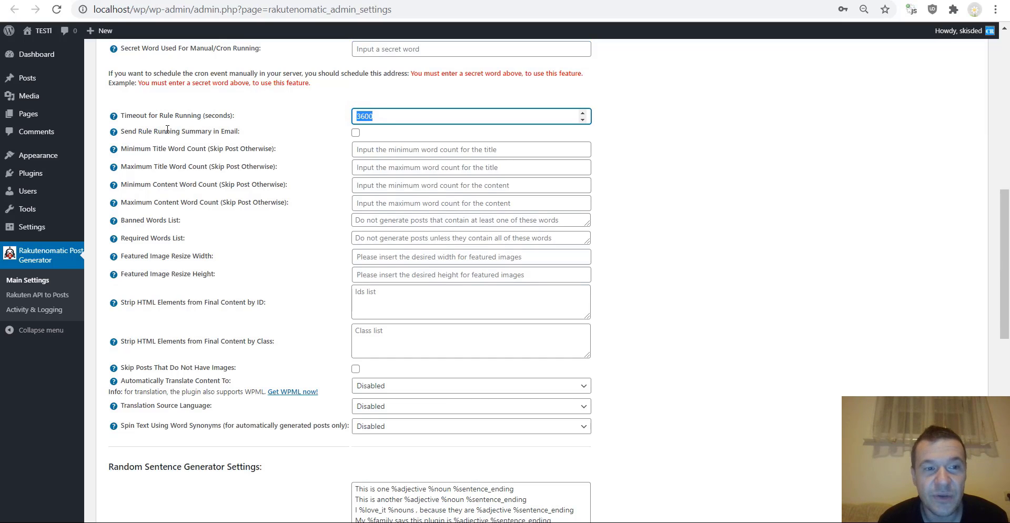
pyautogui.click(355, 132)
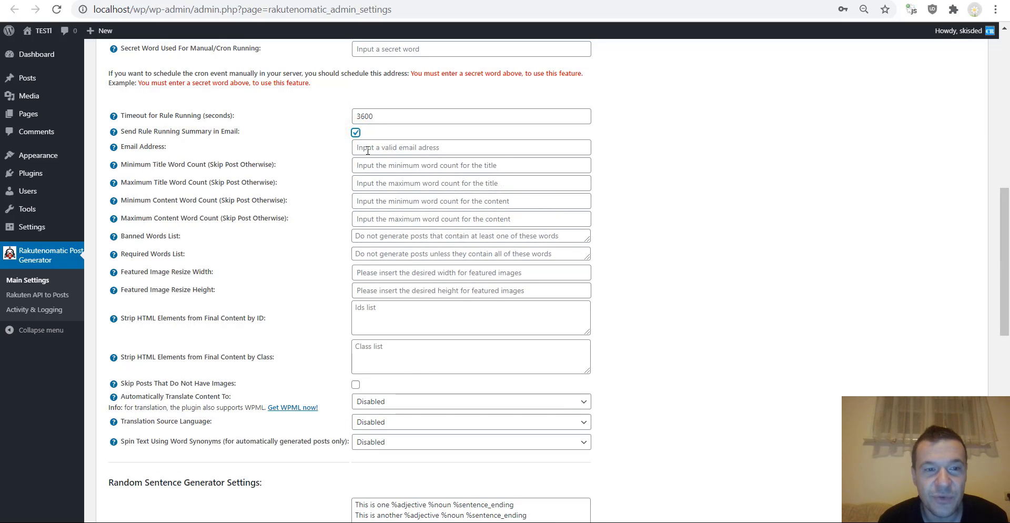
pyautogui.click(367, 150)
pyautogui.click(356, 133)
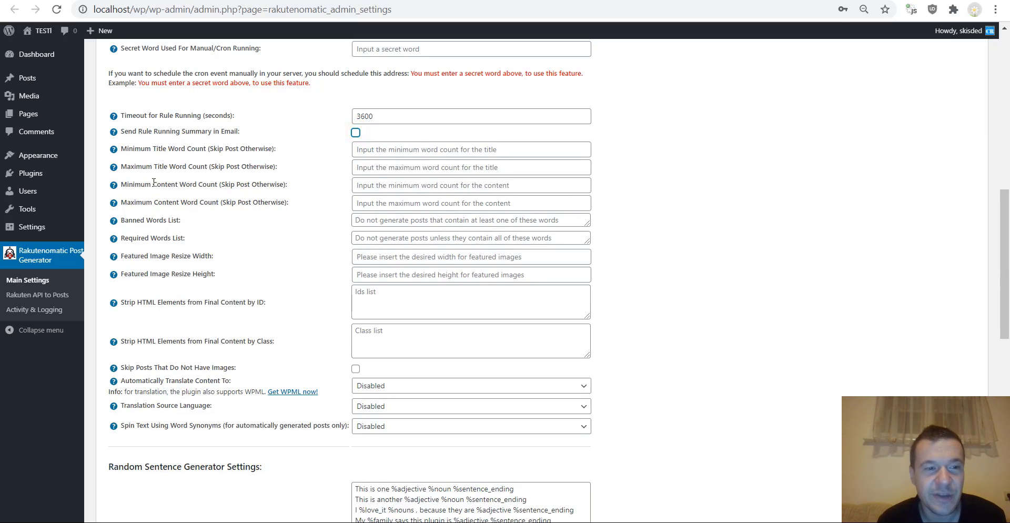
pyautogui.moveTo(135, 185); pyautogui.dragTo(217, 185)
pyautogui.moveTo(136, 202); pyautogui.dragTo(218, 202)
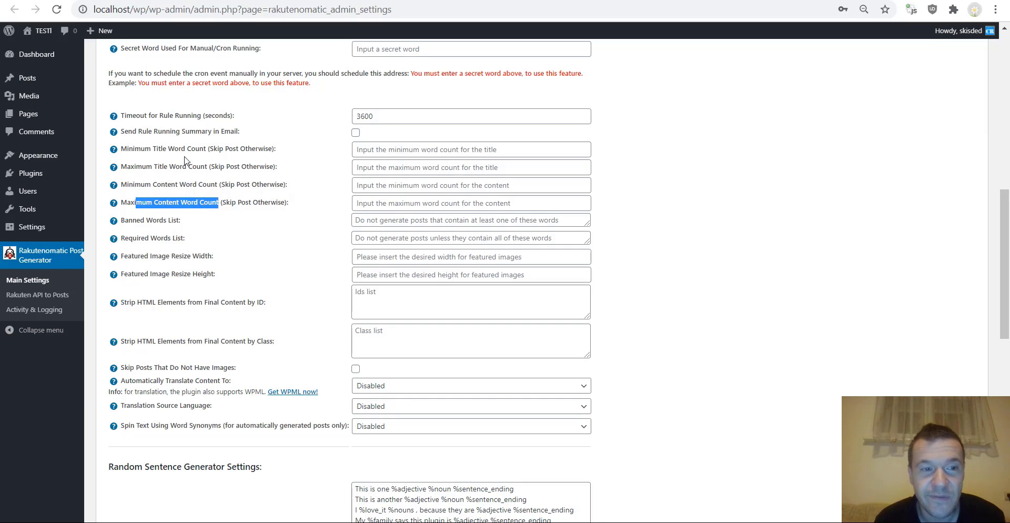
pyautogui.doubleClick(160, 149)
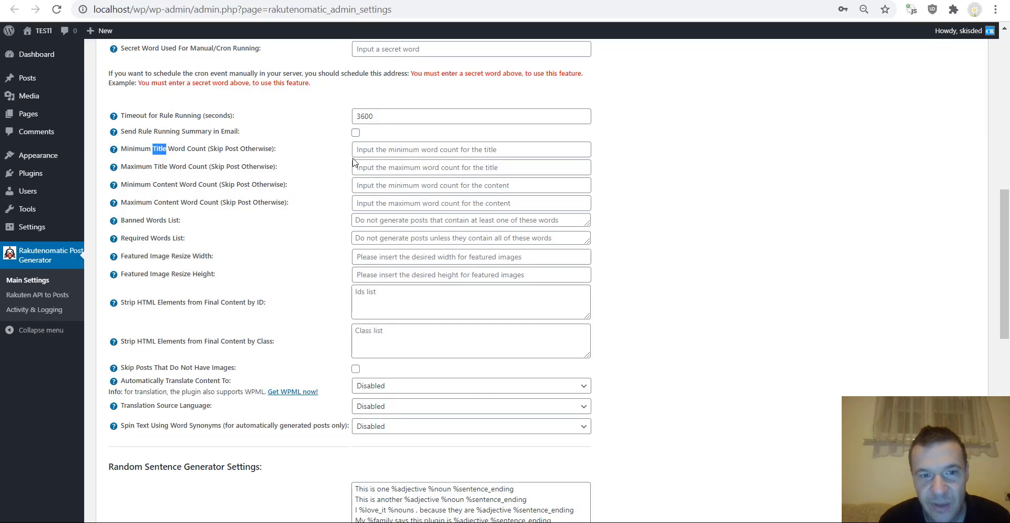
pyautogui.click(381, 148)
pyautogui.write('2')
pyautogui.click(330, 182)
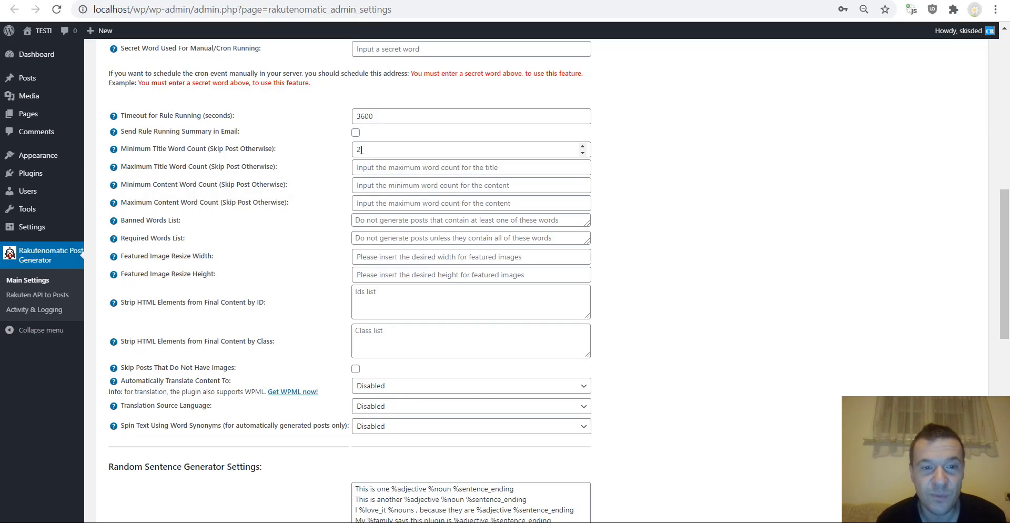
pyautogui.click(359, 147)
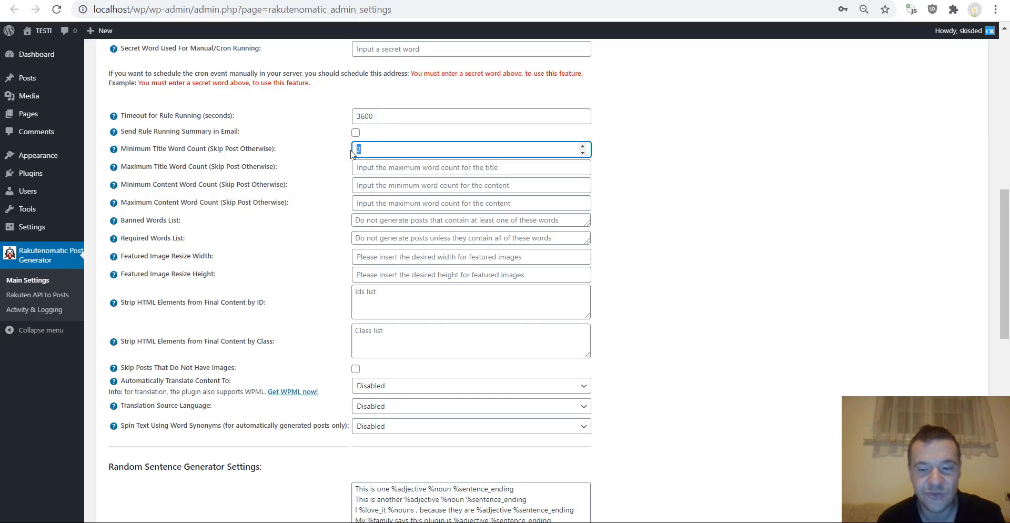
pyautogui.press('BackSpace')
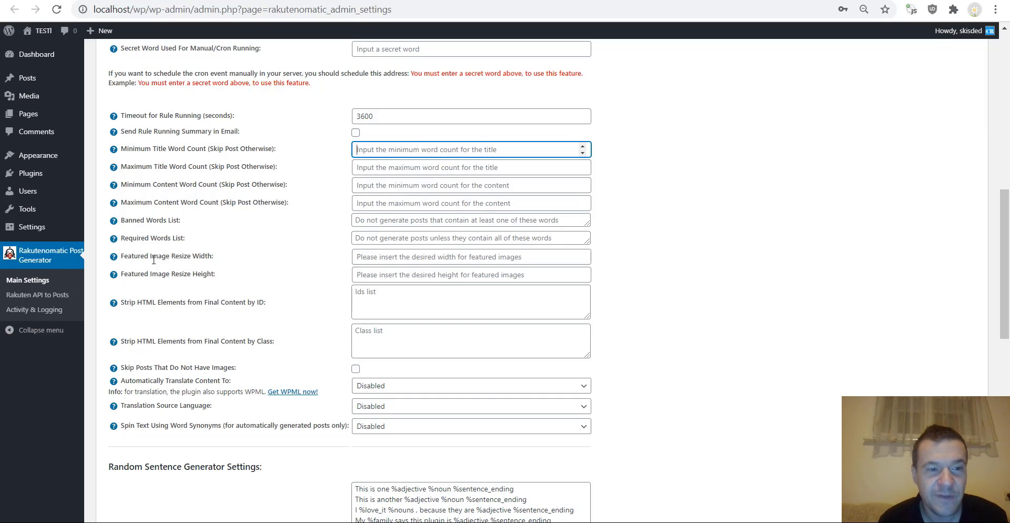
pyautogui.scroll(-1, 192, 253)
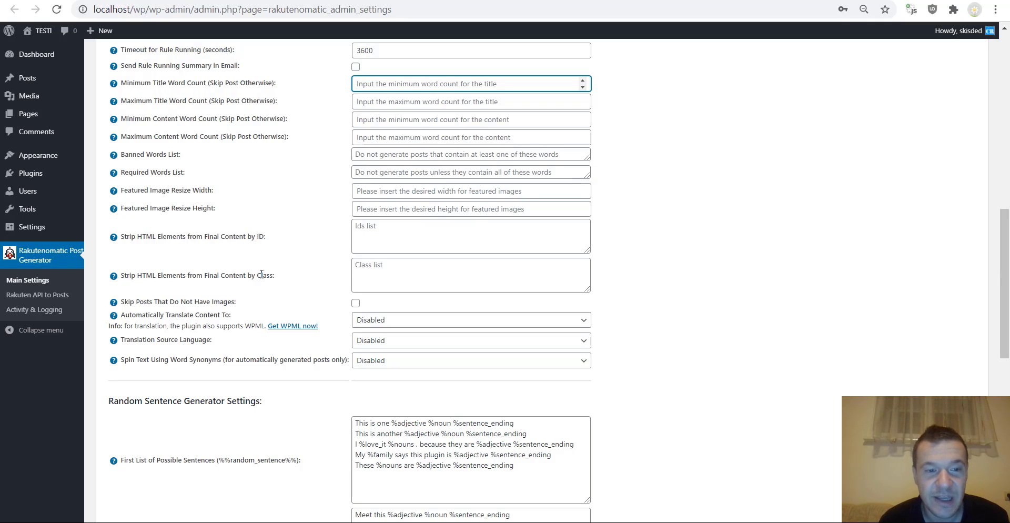
pyautogui.scroll(-1, 219, 313)
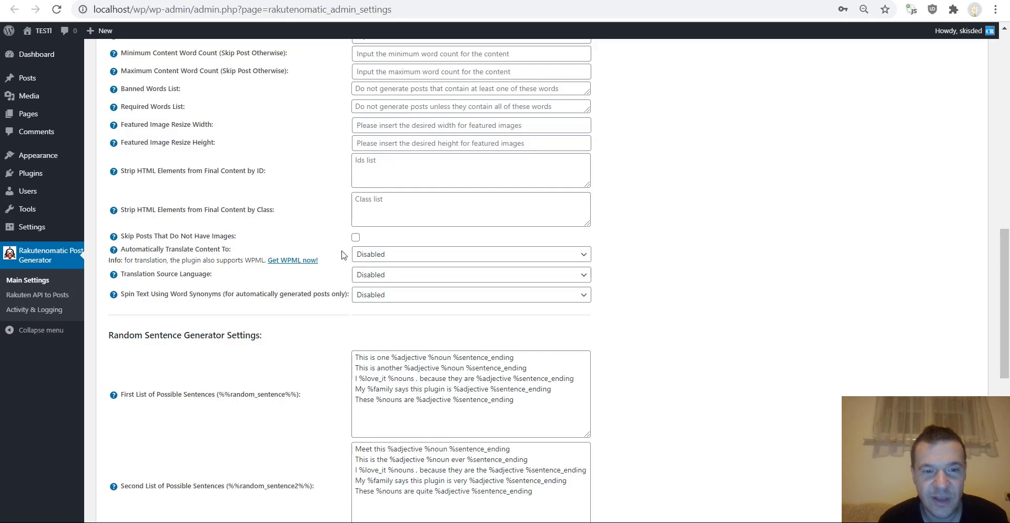
pyautogui.click(363, 254)
pyautogui.scroll(-20, 380, 294)
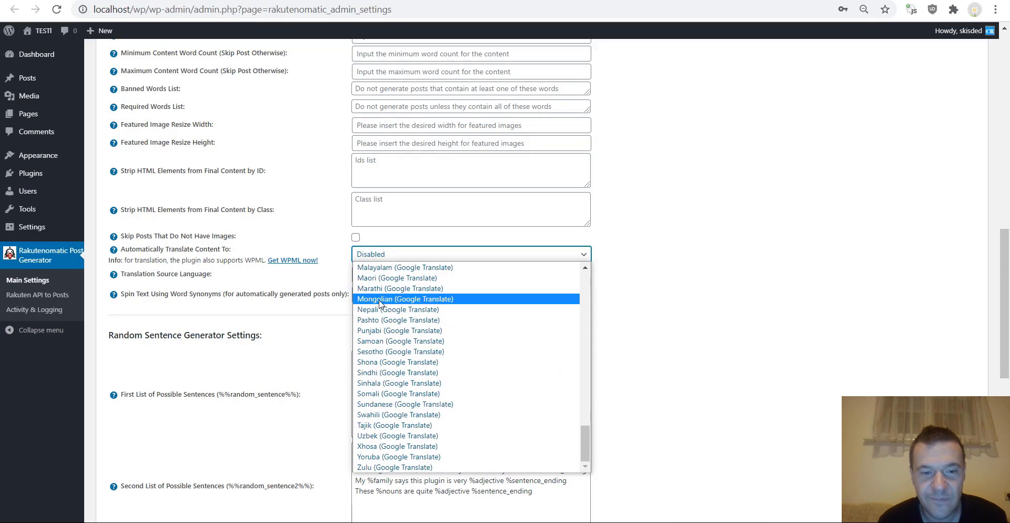
pyautogui.scroll(20, 379, 295)
pyautogui.click(311, 227)
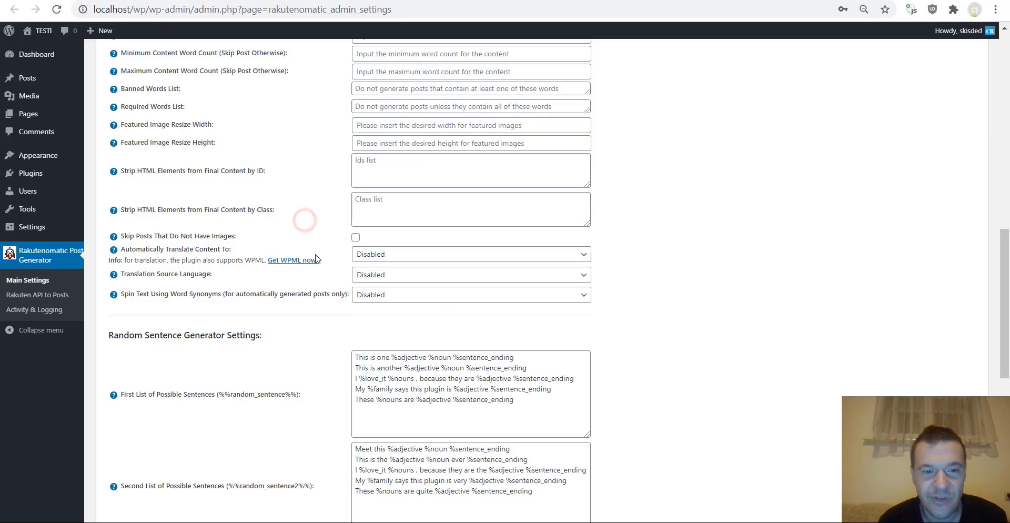
pyautogui.click(363, 275)
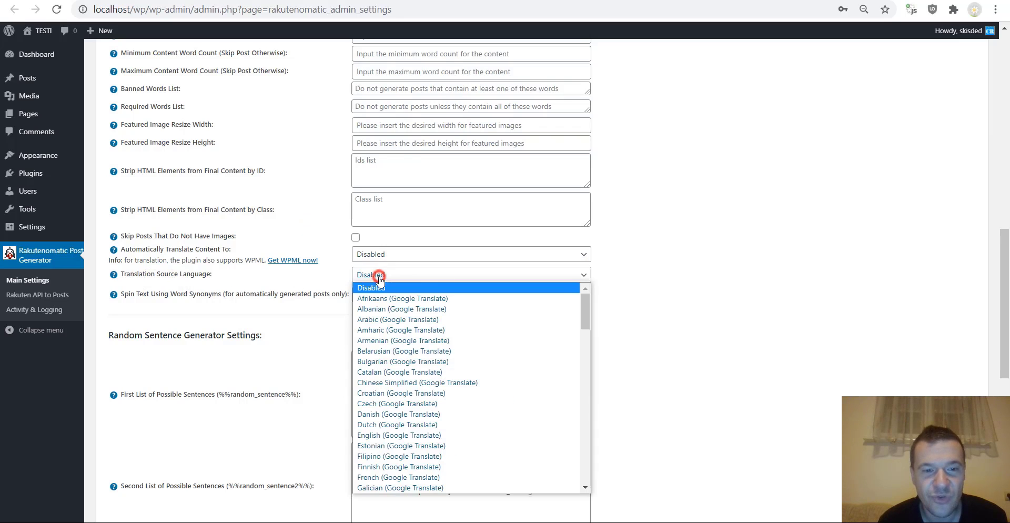
pyautogui.scroll(-5, 377, 308)
pyautogui.scroll(-5, 376, 308)
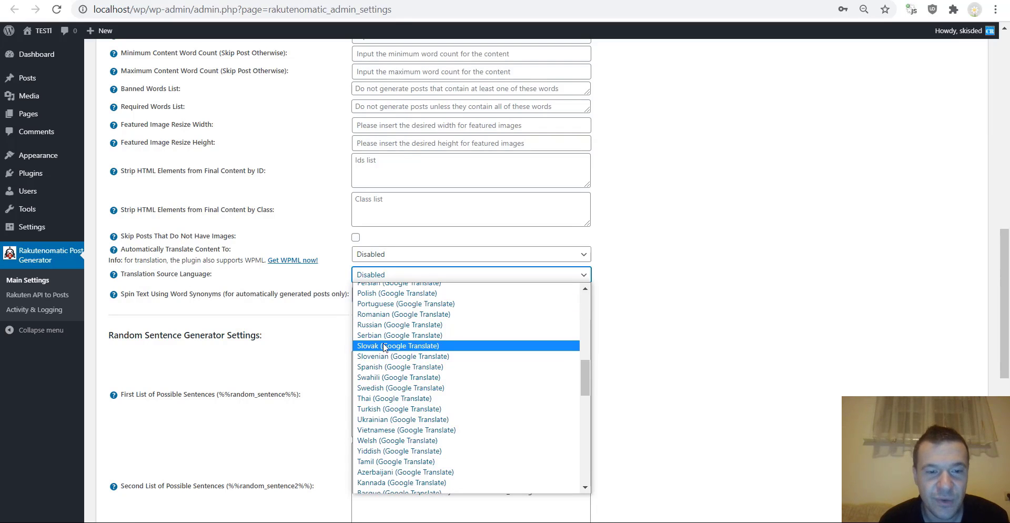
pyautogui.click(305, 286)
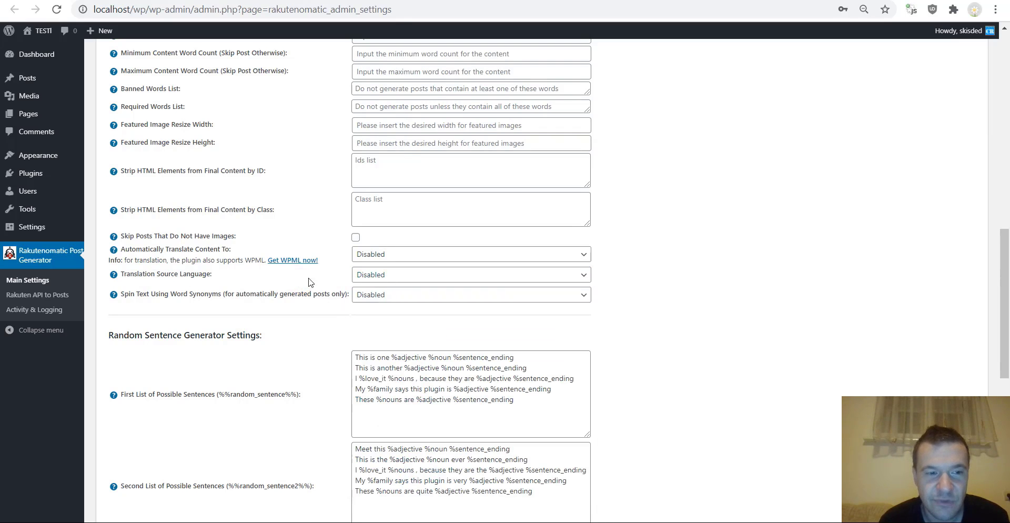
pyautogui.scroll(-3, 284, 303)
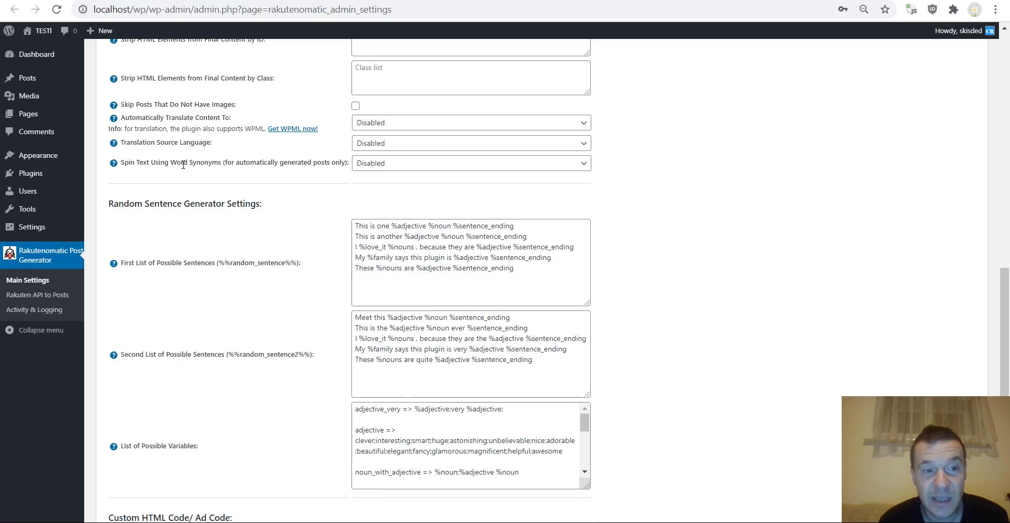
pyautogui.click(374, 166)
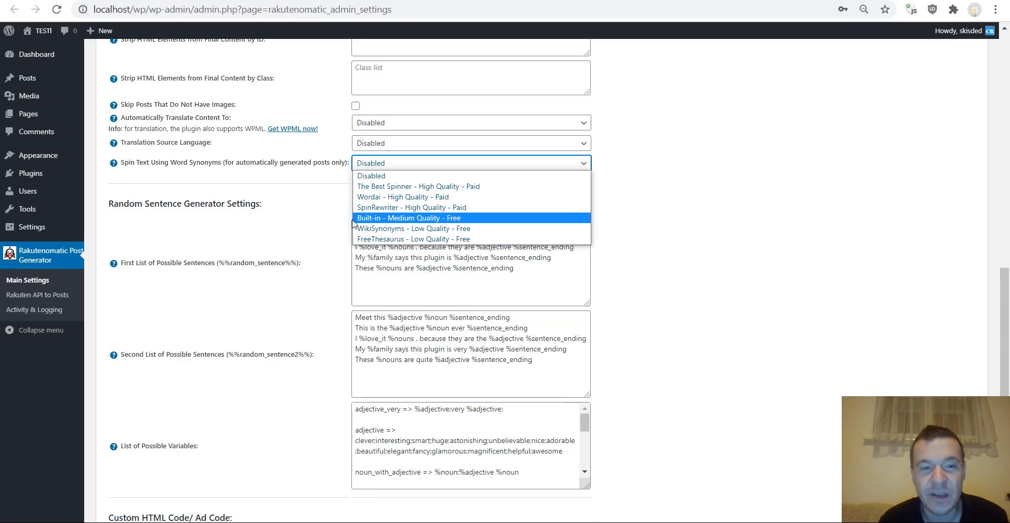
pyautogui.click(318, 169)
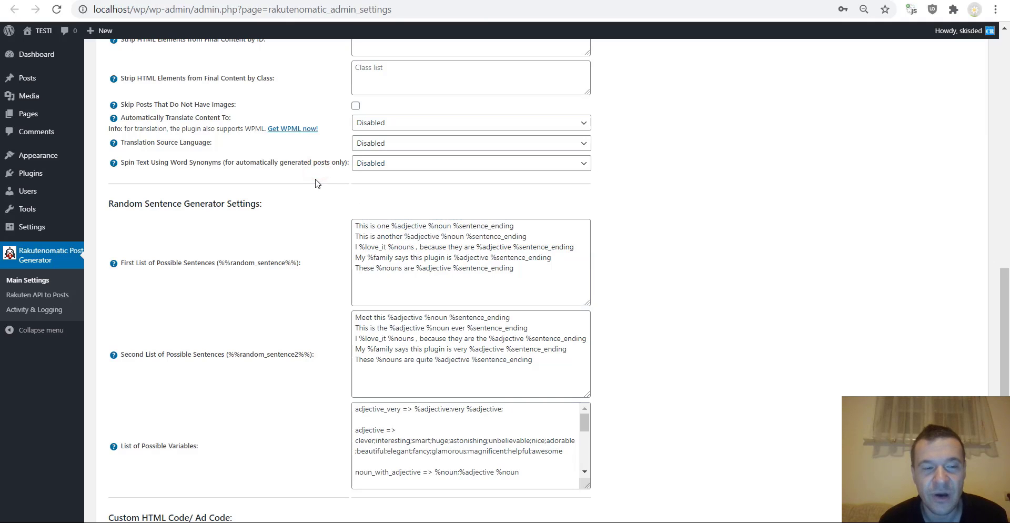
pyautogui.scroll(-3, 305, 230)
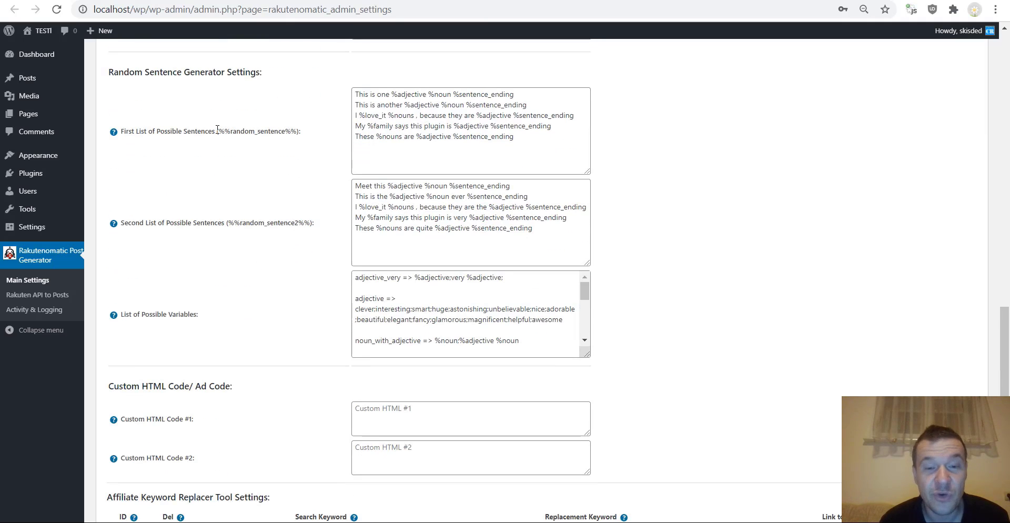
pyautogui.scroll(-1, 202, 167)
pyautogui.scroll(1, 200, 169)
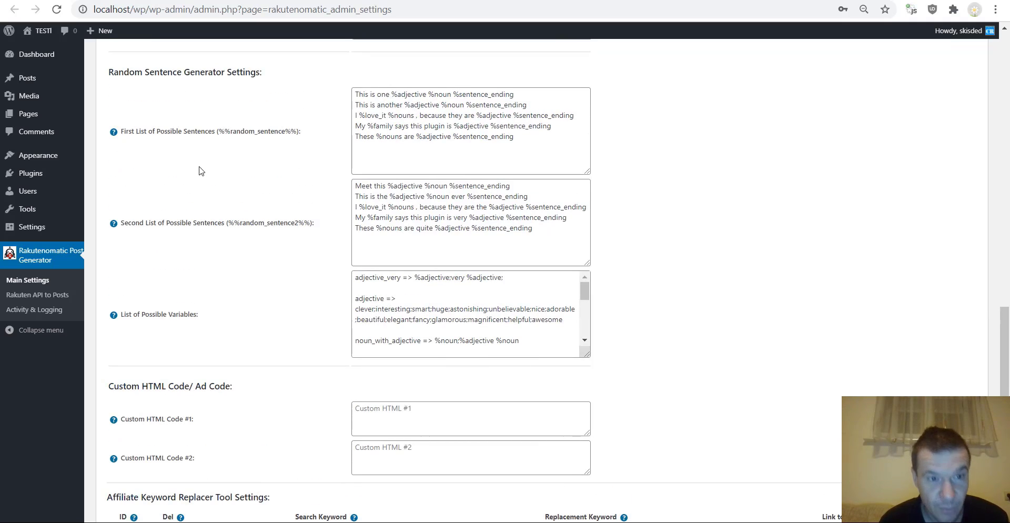
pyautogui.moveTo(220, 131); pyautogui.dragTo(297, 137)
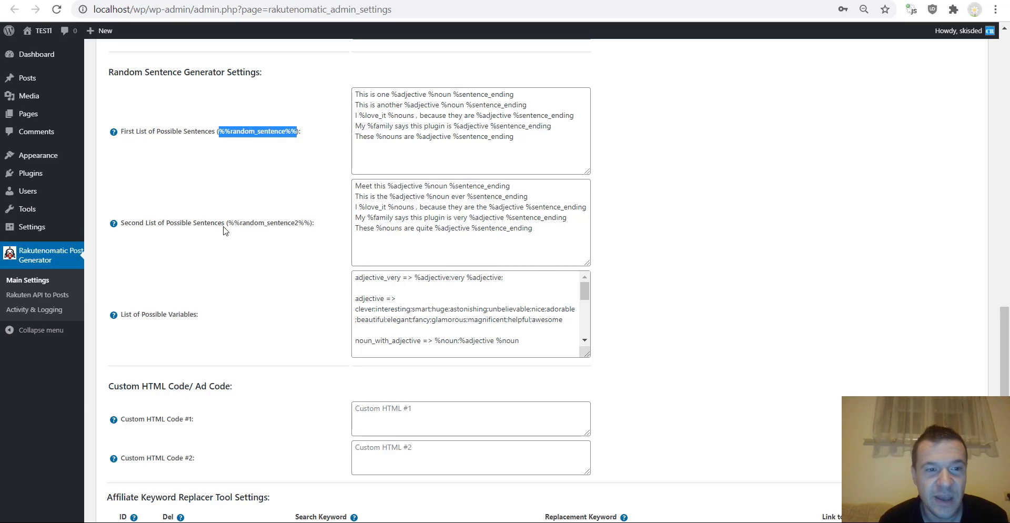
pyautogui.moveTo(228, 223); pyautogui.dragTo(313, 223)
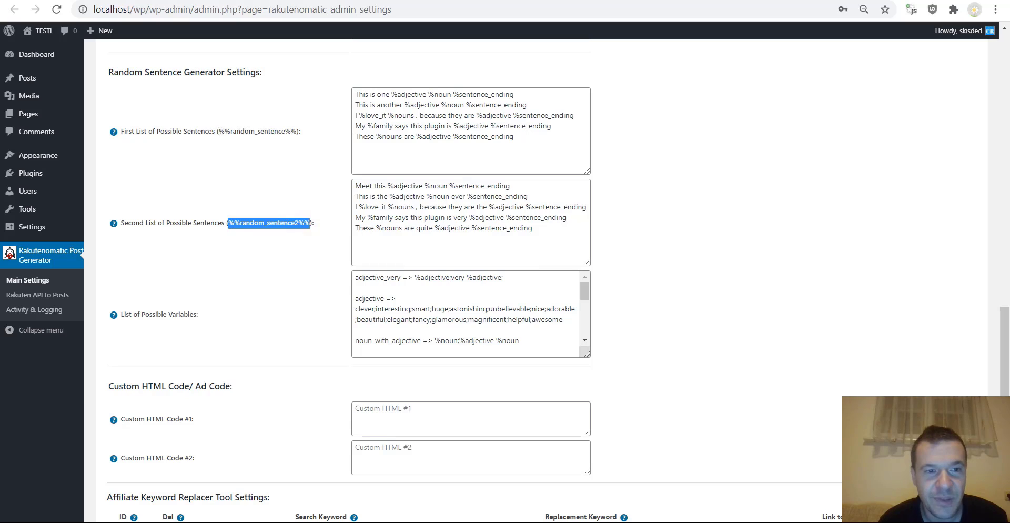
pyautogui.moveTo(220, 131); pyautogui.dragTo(295, 131)
pyautogui.moveTo(228, 222); pyautogui.dragTo(310, 223)
pyautogui.moveTo(357, 94); pyautogui.dragTo(525, 103)
pyautogui.click(409, 105)
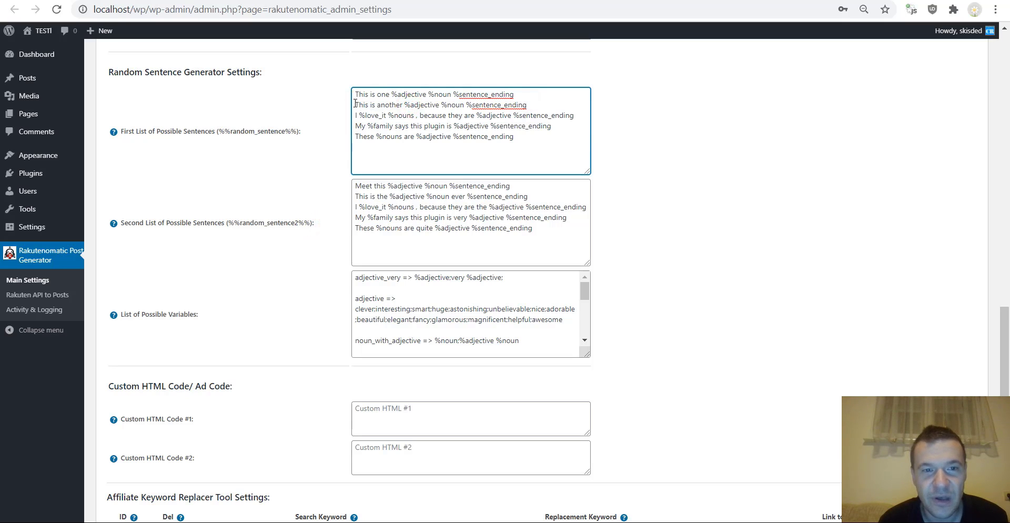
pyautogui.moveTo(355, 103); pyautogui.dragTo(528, 104)
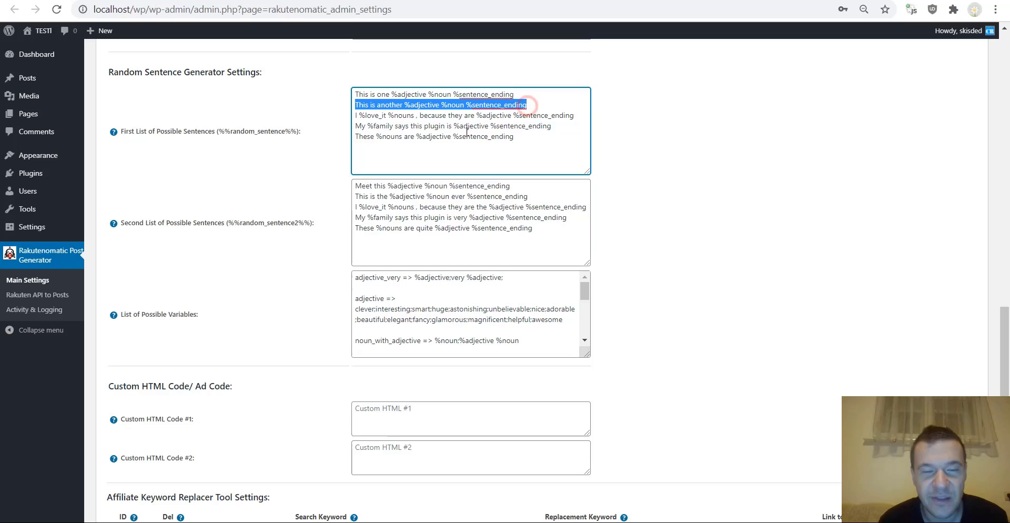
pyautogui.click(526, 113)
pyautogui.moveTo(464, 104)
pyautogui.mouseDown()
pyautogui.moveTo(524, 105)
pyautogui.moveTo(463, 105)
pyautogui.moveTo(475, 107)
pyautogui.mouseUp()
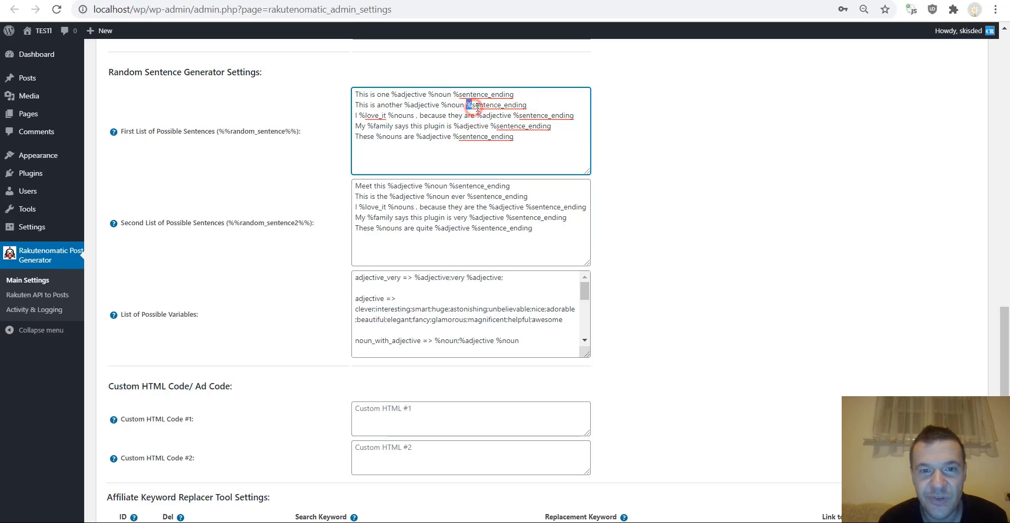
pyautogui.doubleClick(476, 106)
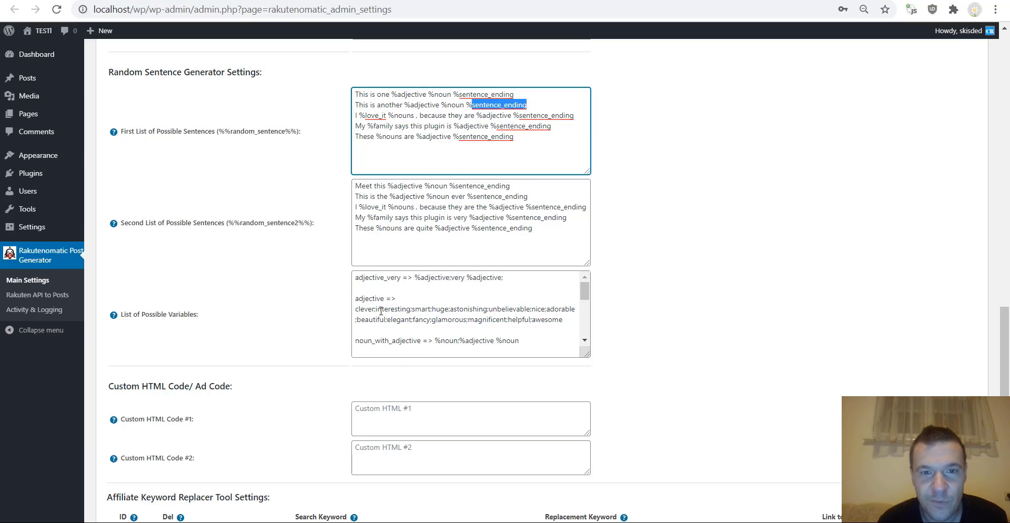
pyautogui.doubleClick(368, 296)
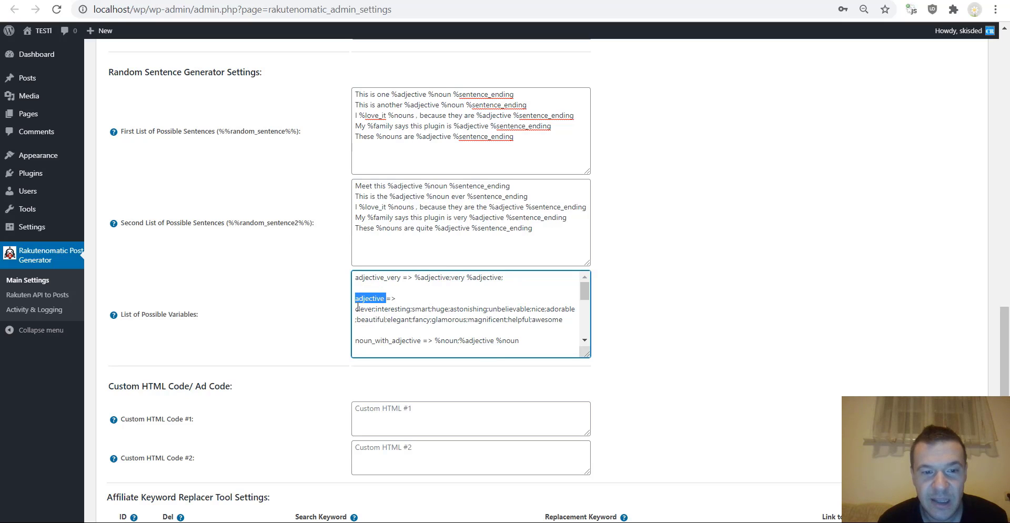
pyautogui.moveTo(356, 311); pyautogui.dragTo(570, 317)
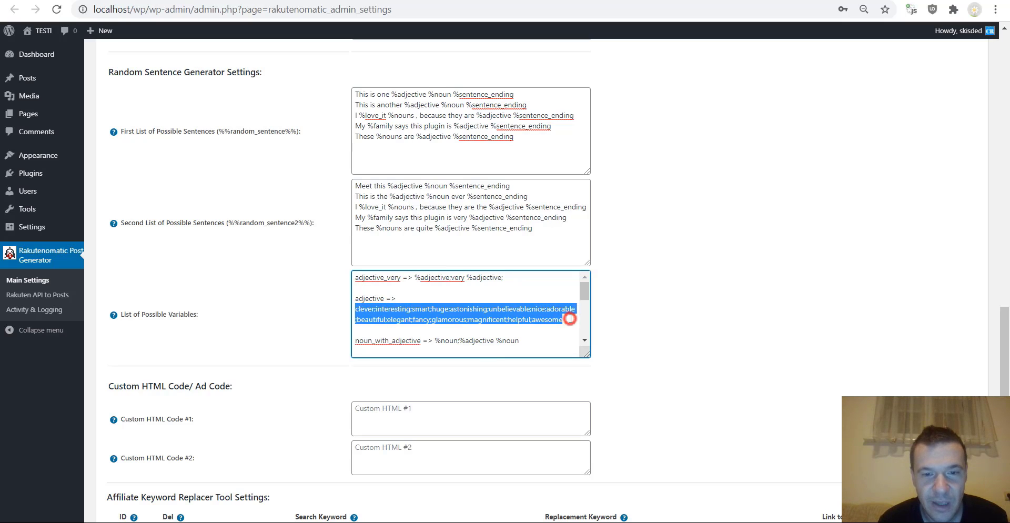
pyautogui.click(534, 319)
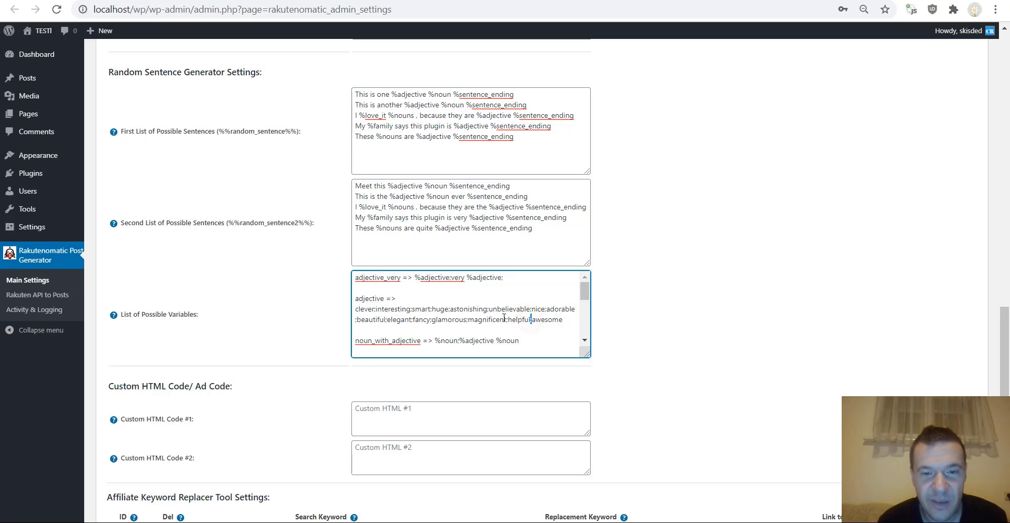
pyautogui.click(407, 306)
pyautogui.doubleClick(406, 306)
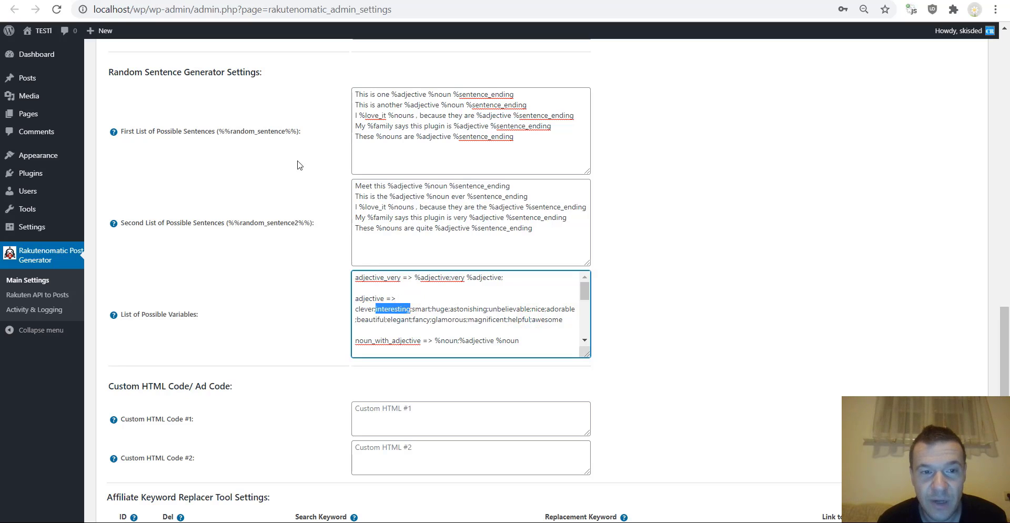
pyautogui.click(220, 131)
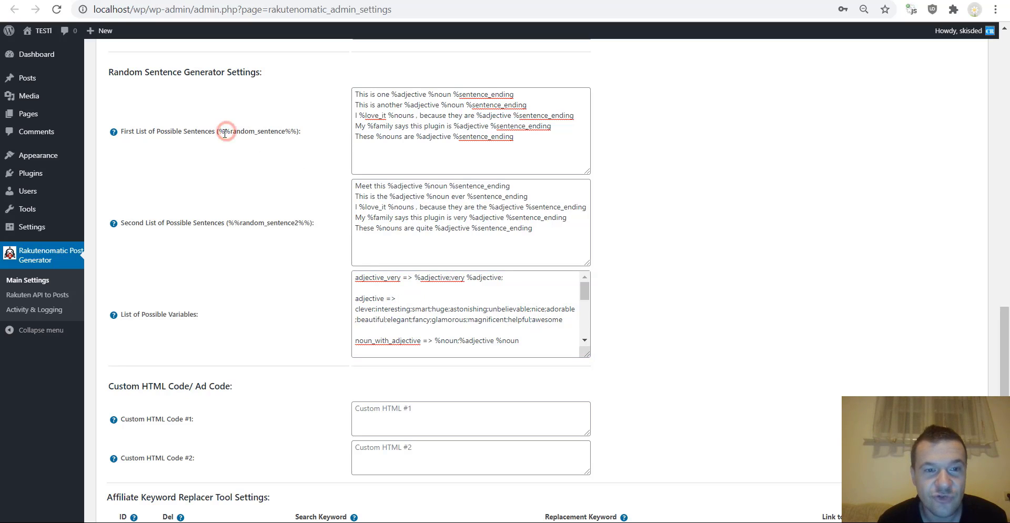
pyautogui.moveTo(453, 136); pyautogui.dragTo(513, 137)
pyautogui.click(401, 309)
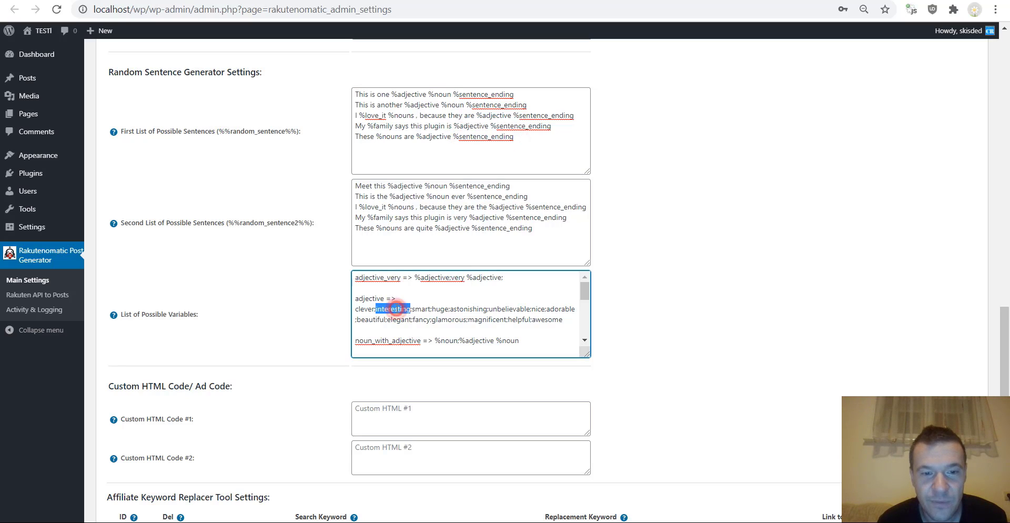
pyautogui.click(467, 310)
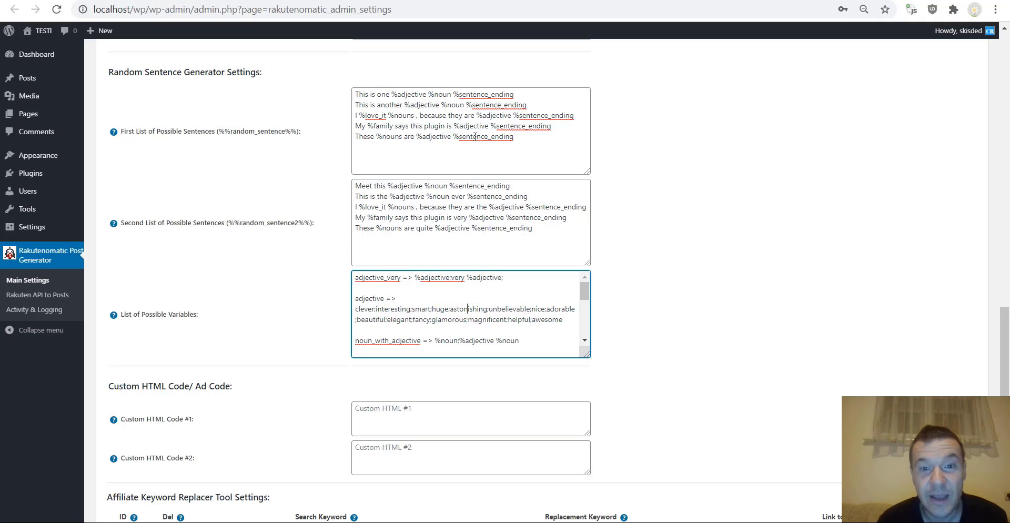
pyautogui.moveTo(516, 138); pyautogui.dragTo(352, 90)
pyautogui.click(373, 116)
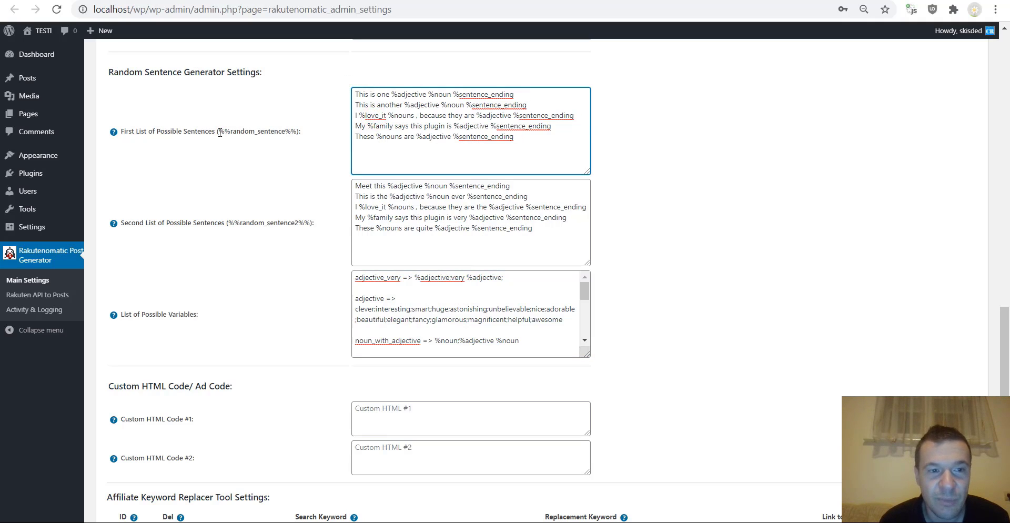
pyautogui.moveTo(219, 131); pyautogui.dragTo(297, 132)
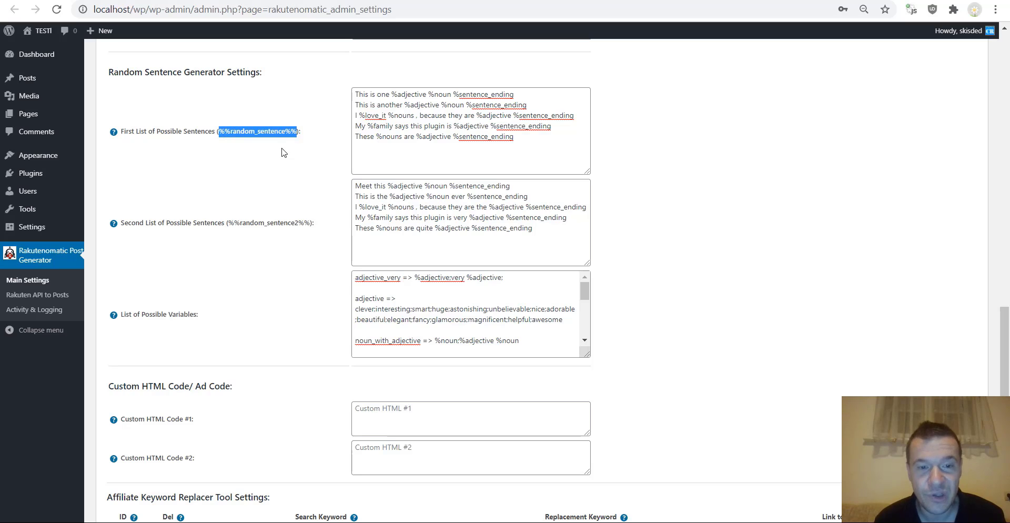
pyautogui.scroll(-4, 288, 169)
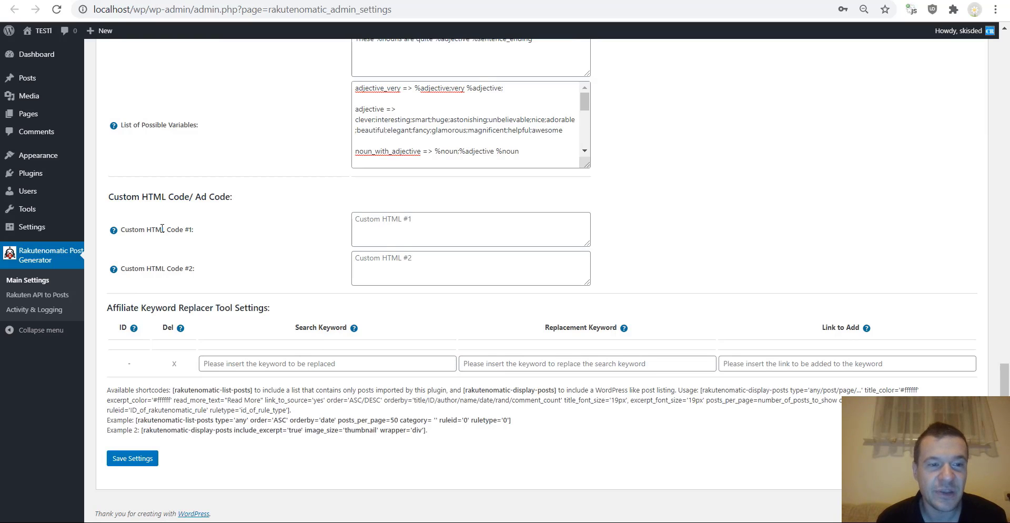
pyautogui.moveTo(134, 229)
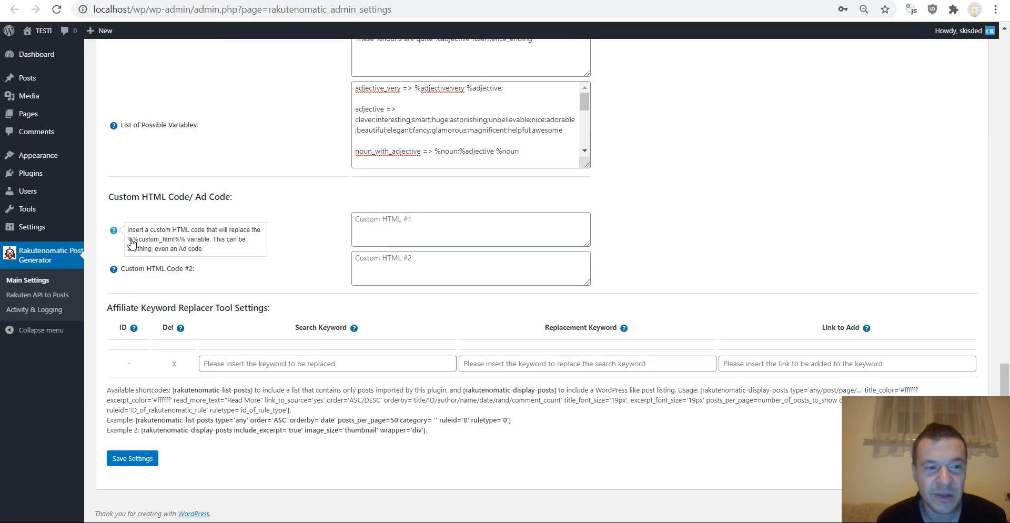
pyautogui.moveTo(126, 239); pyautogui.dragTo(186, 240)
pyautogui.moveTo(114, 269)
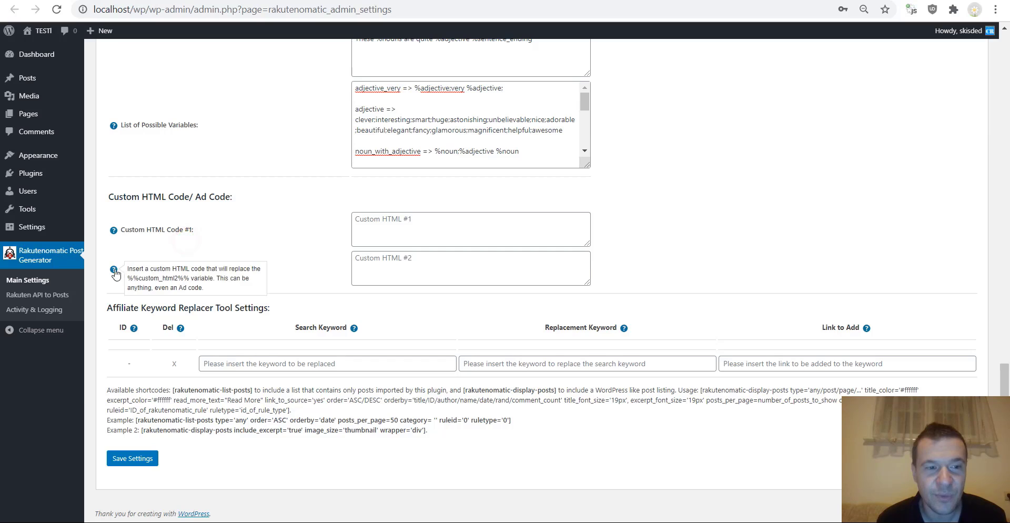
pyautogui.moveTo(132, 283); pyautogui.dragTo(187, 279)
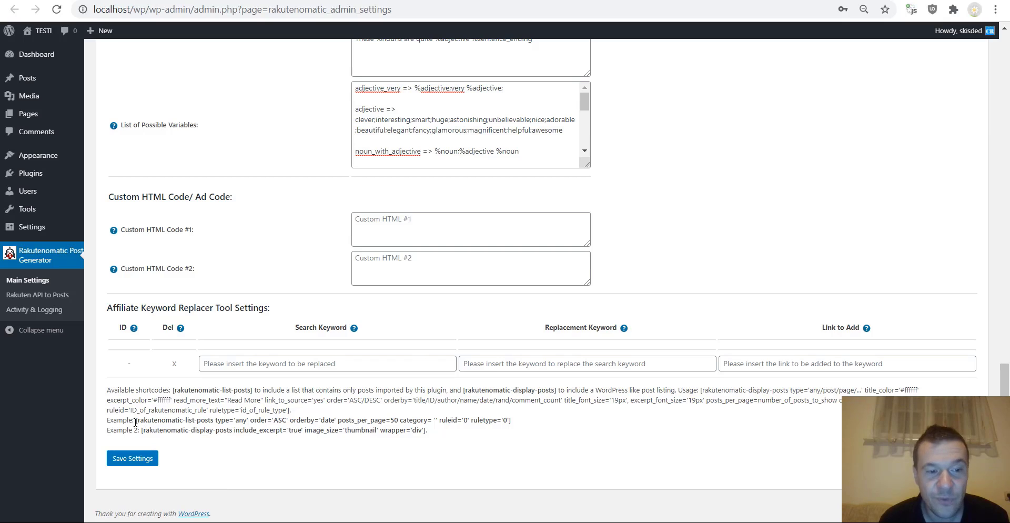
pyautogui.moveTo(136, 420); pyautogui.dragTo(526, 415)
pyautogui.moveTo(141, 430); pyautogui.dragTo(424, 431)
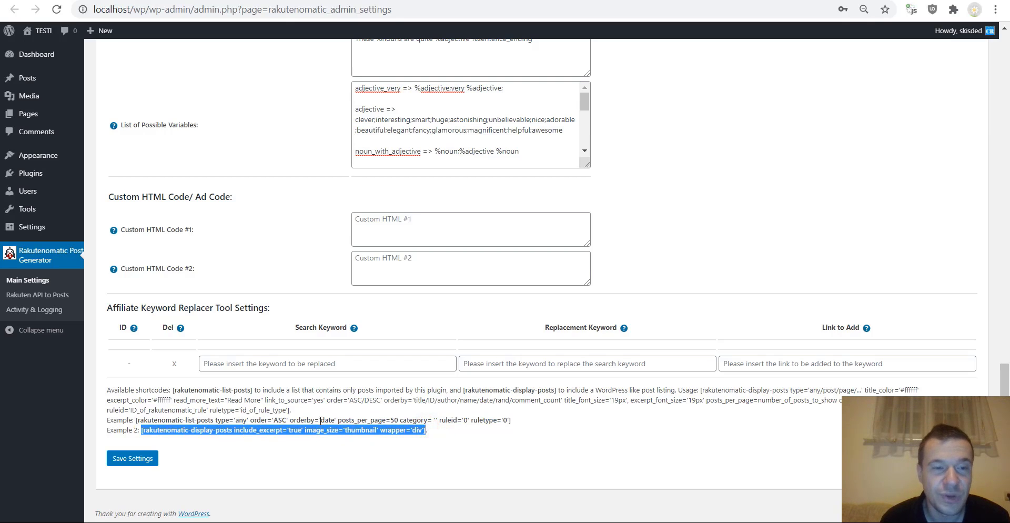
pyautogui.scroll(20, 328, 421)
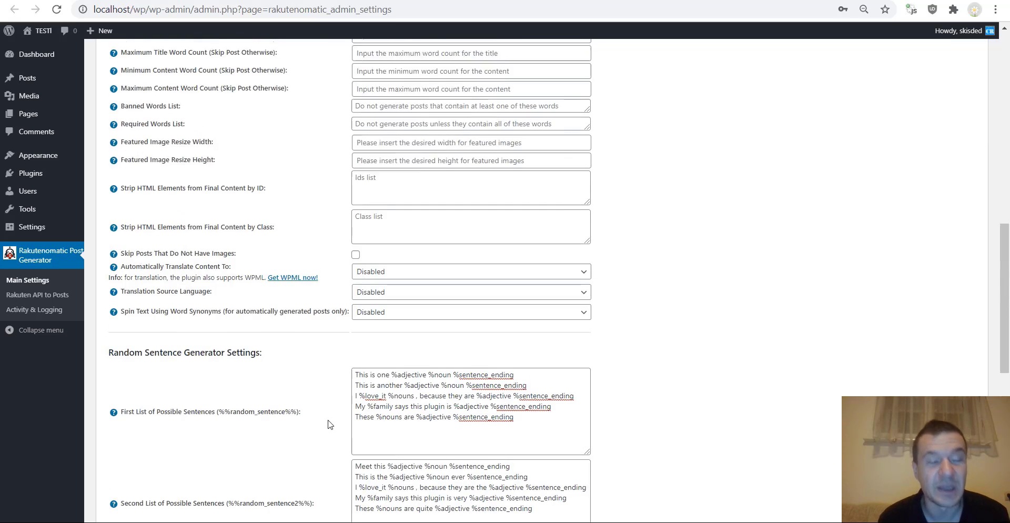
pyautogui.scroll(3, 329, 423)
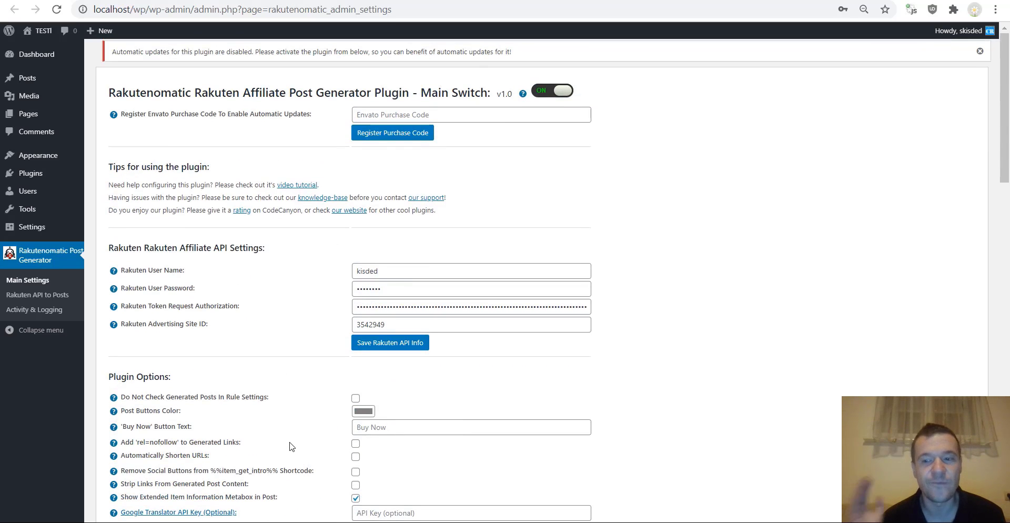